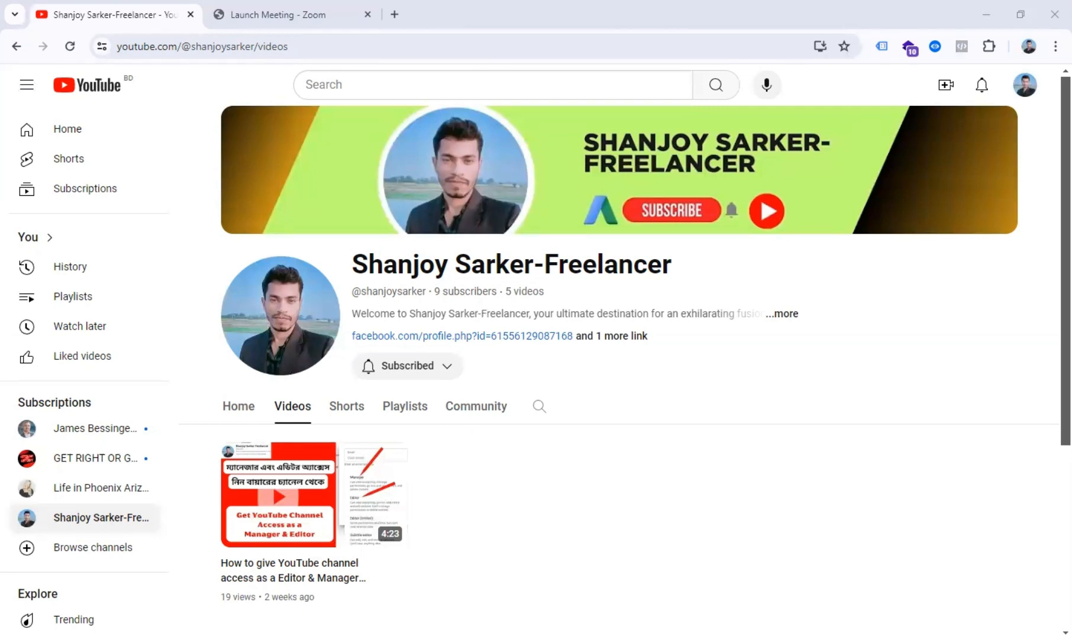
Switch from the YouTube channel's Videos page to the Chrome window showing the Gmail inbox.
left_click(466, 506)
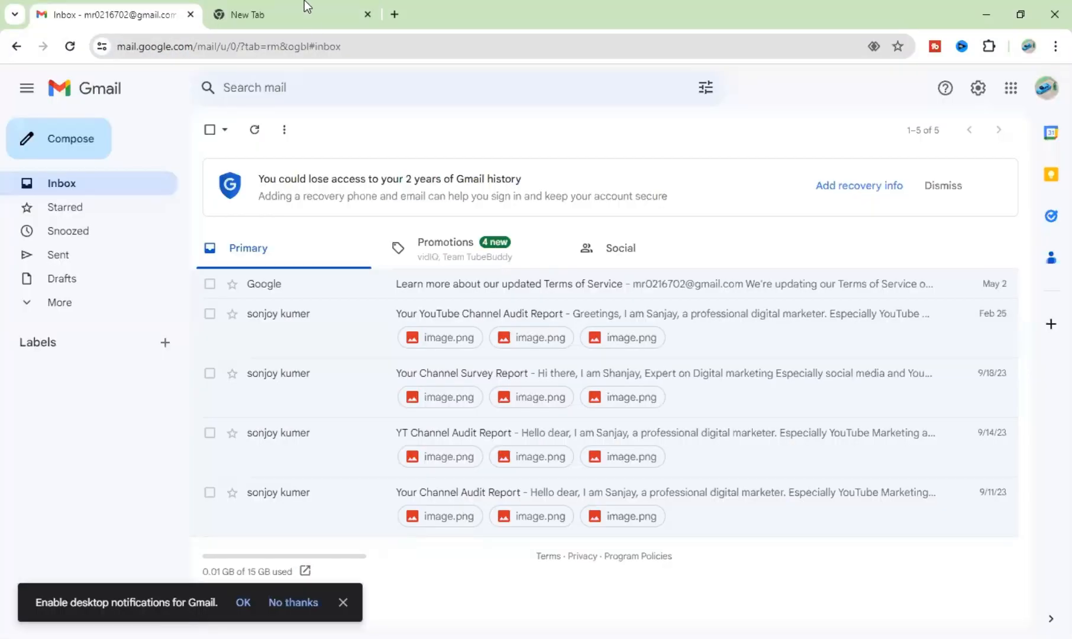
Load pantheon.io in the empty new Chrome tab.
left_click(304, 12)
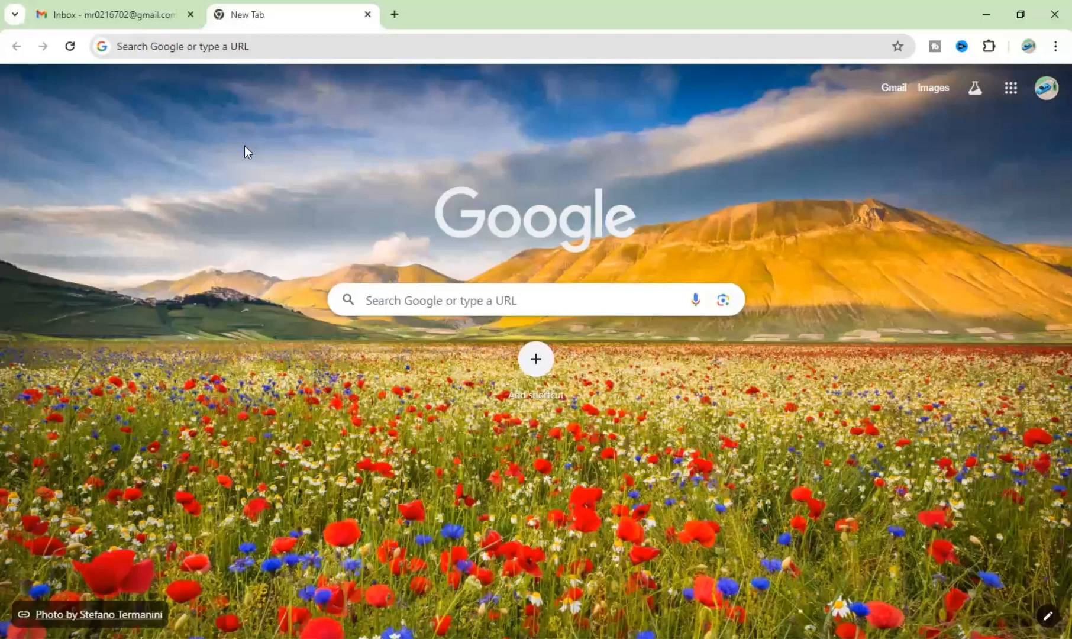
key("ctrl+l")
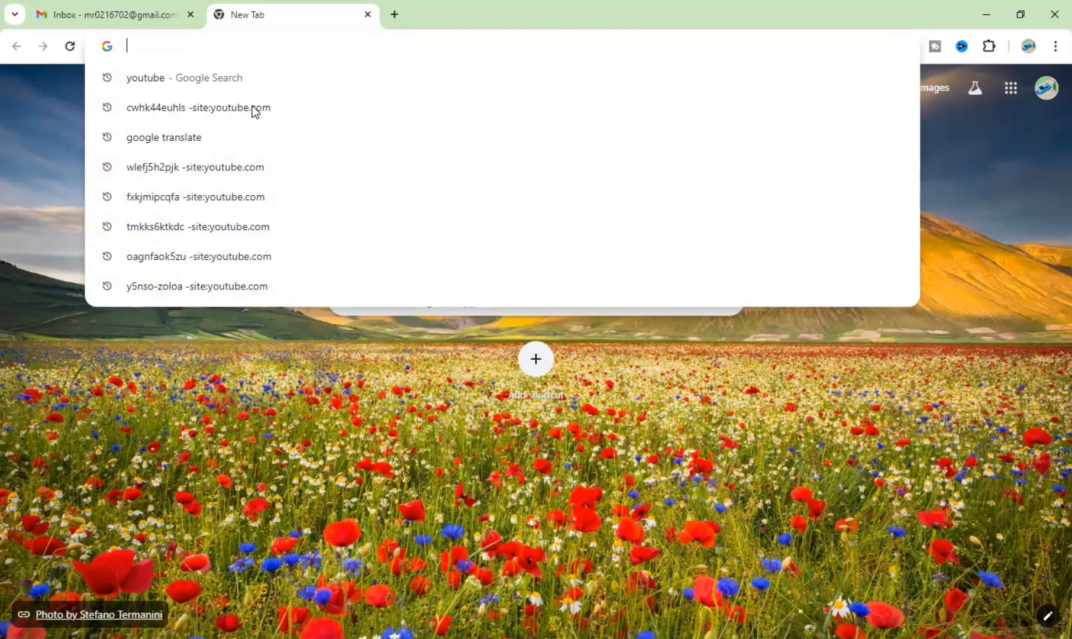
type("o")
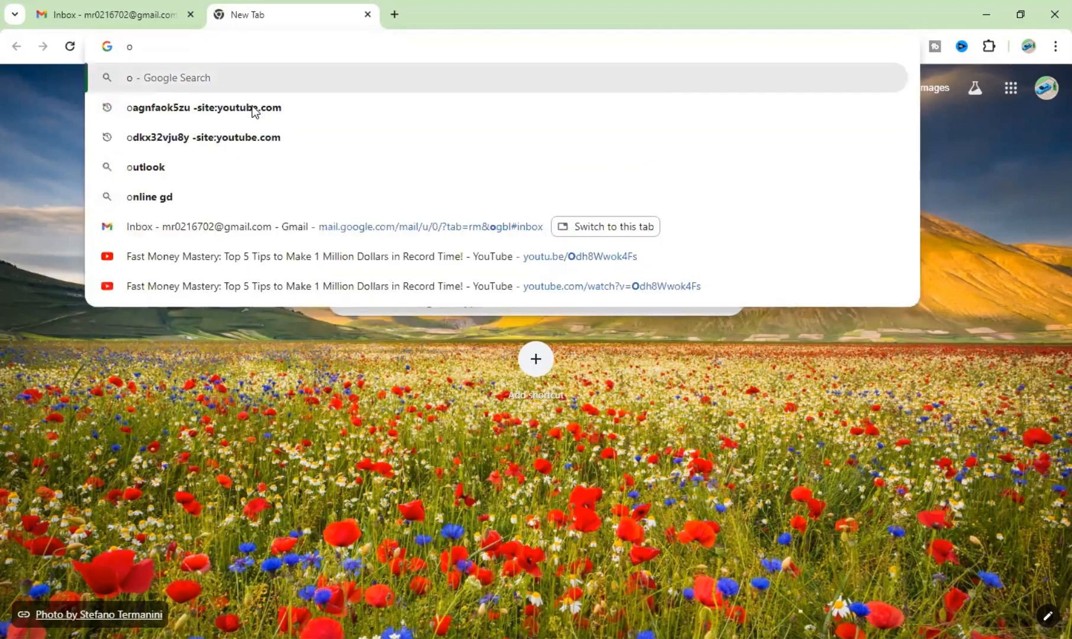
key("BackSpace")
type("pantheon")
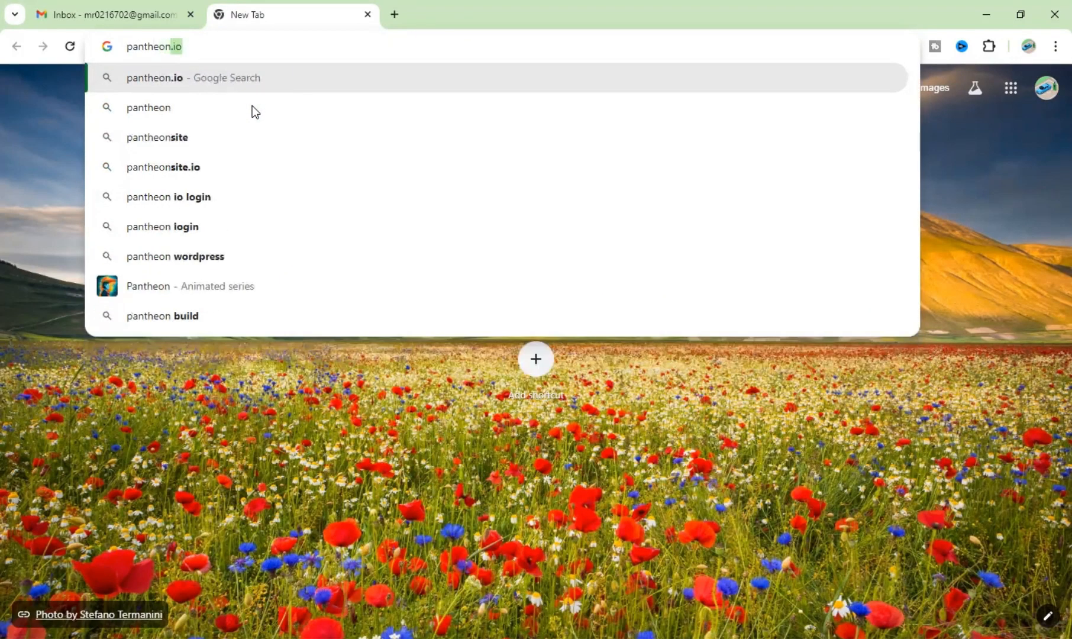
type(".io")
key("Return")
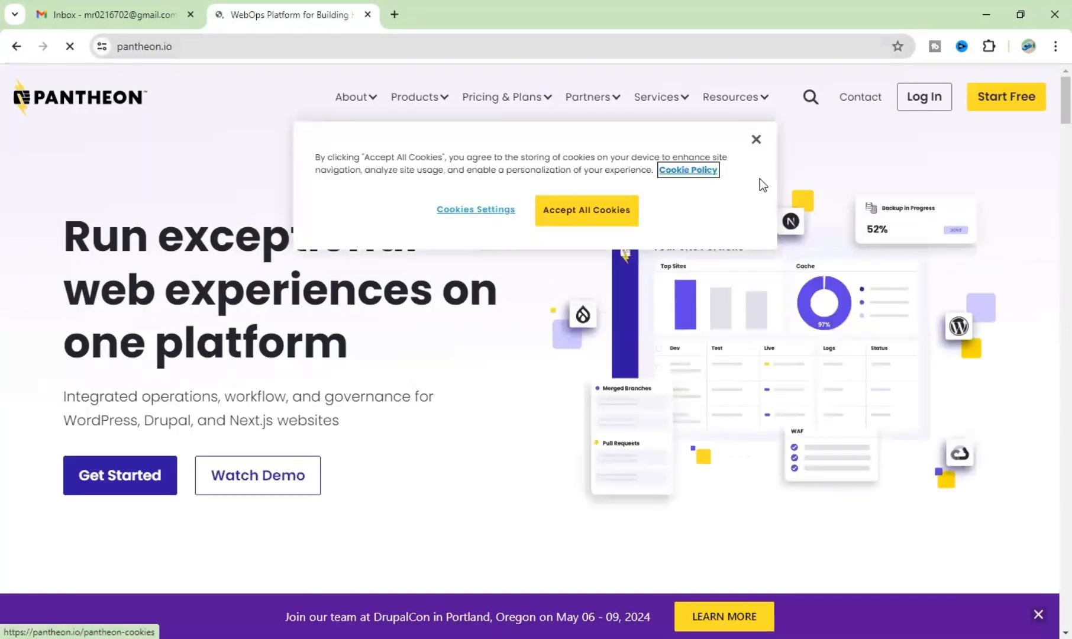
Dismiss the cookie notice and start a free Pantheon sign-up with the chosen Google account.
left_click(755, 139)
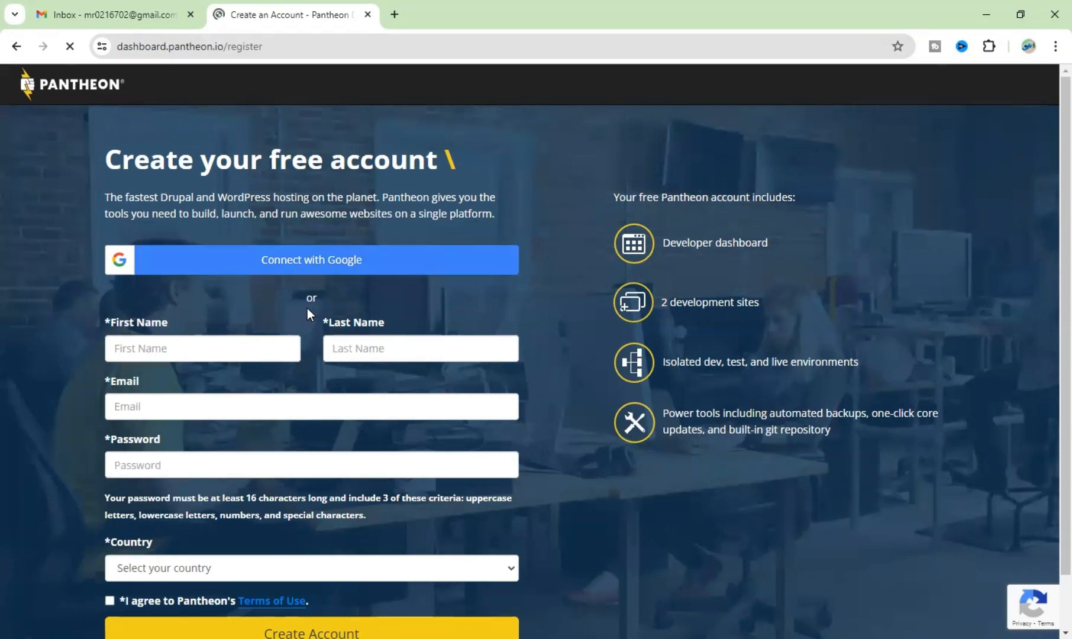
scroll(216, 376, "down", 1)
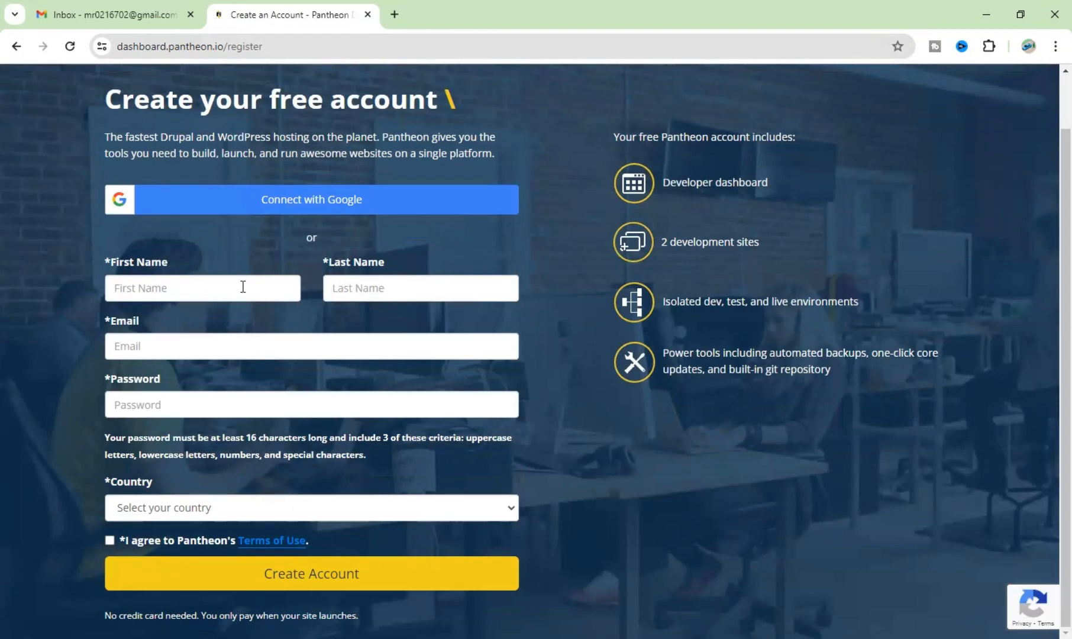
scroll(355, 293, "up", 1)
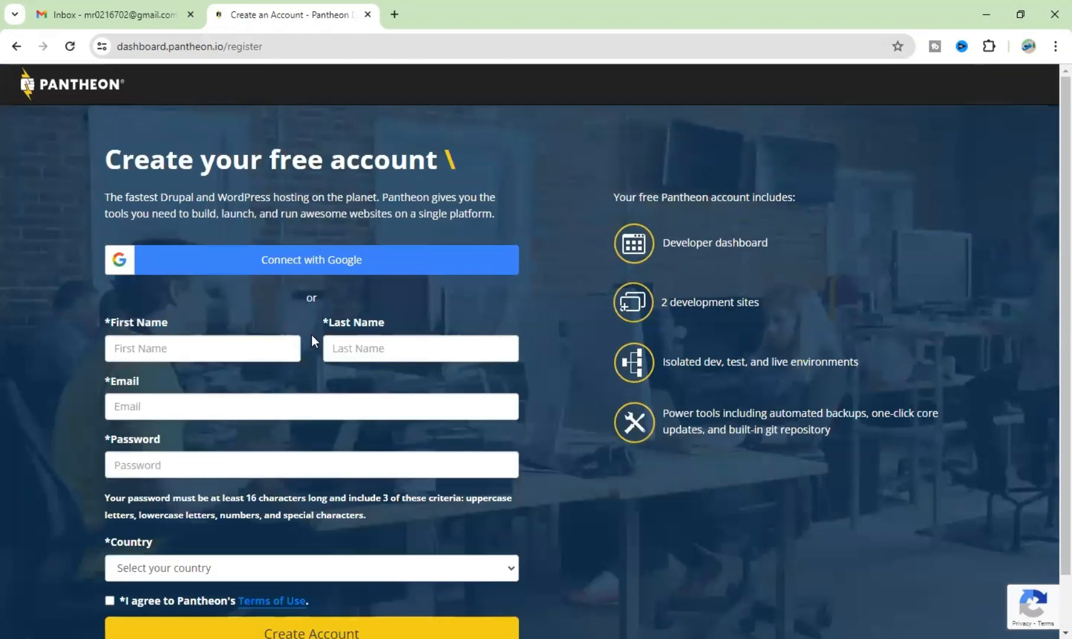
left_click(358, 259)
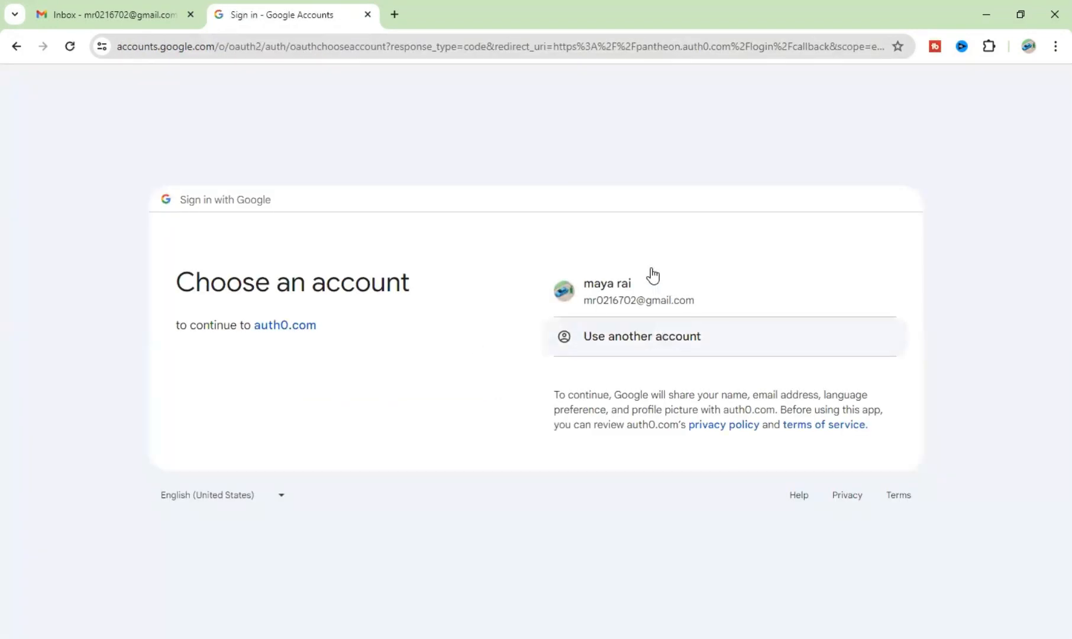
left_click(655, 290)
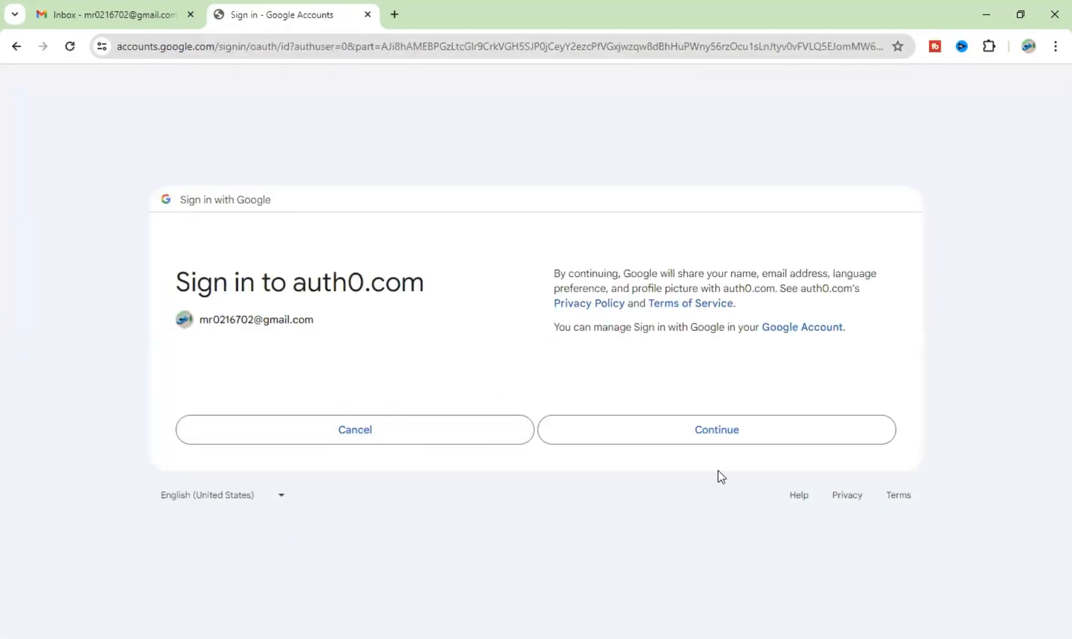
left_click(739, 439)
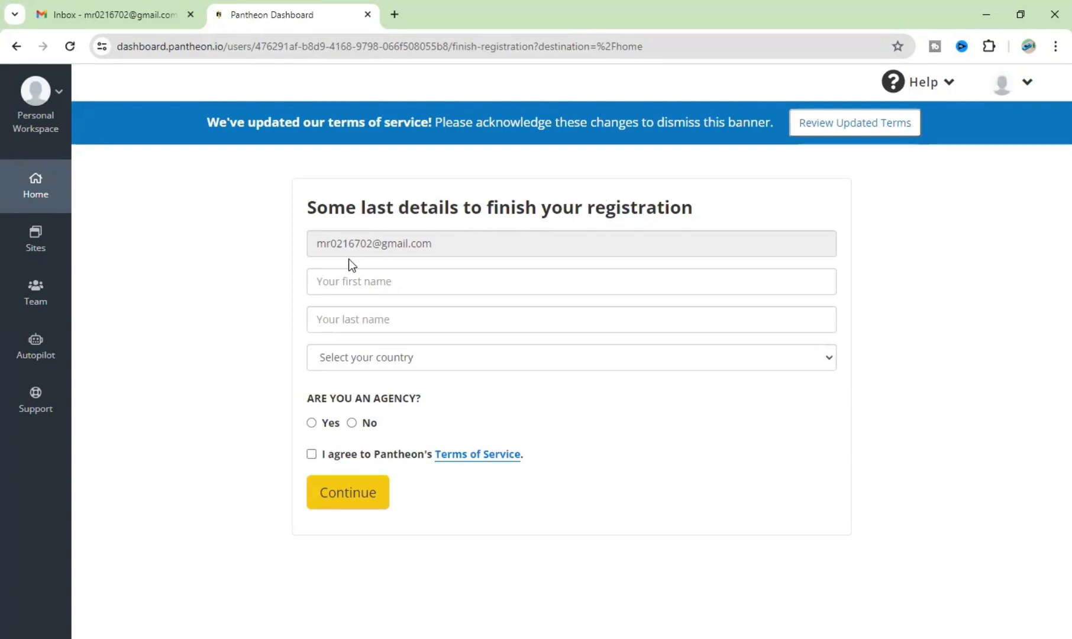
Enter the user's first and last name in the registration form.
left_click(411, 284)
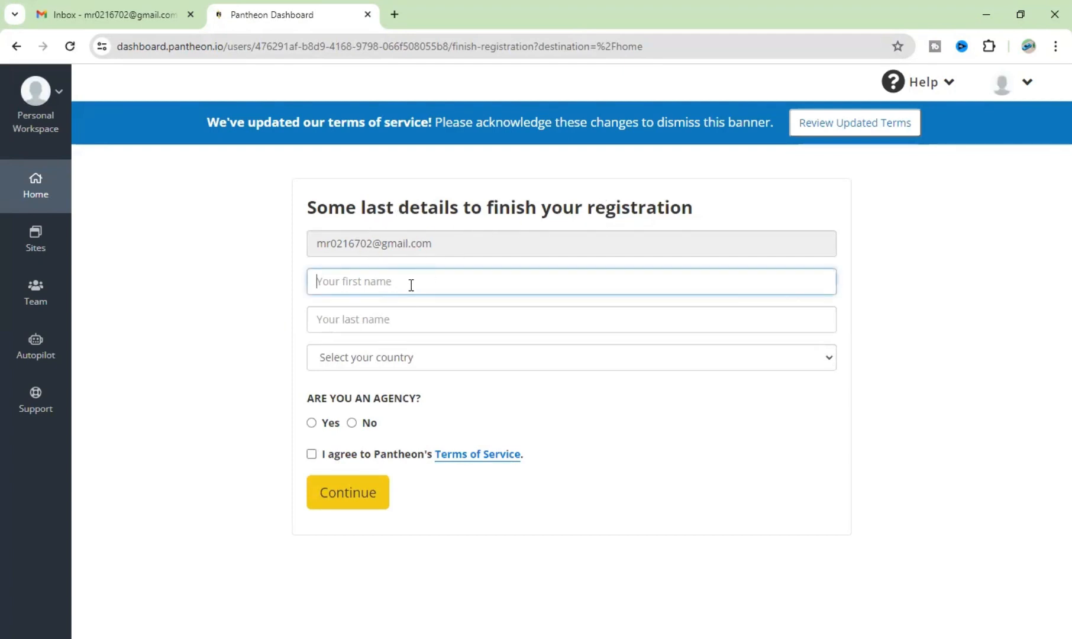
type("Maya")
left_click(376, 307)
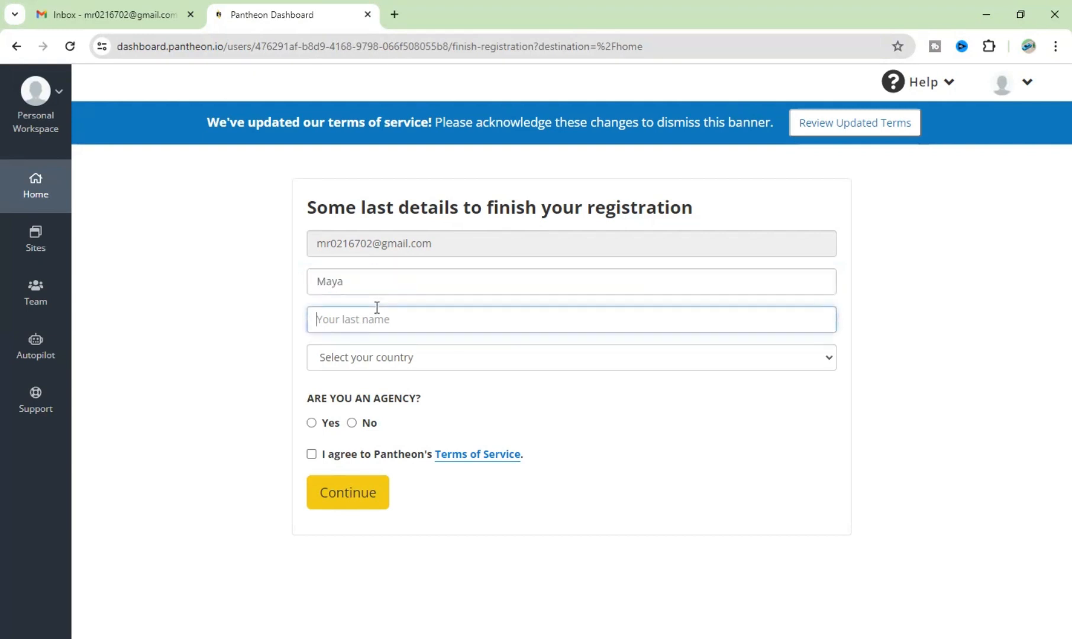
type("REani")
key("BackSpace")
key("BackSpace")
key("BackSpace")
key("BackSpace")
key("BackSpace")
type("Rani")
left_click(269, 299)
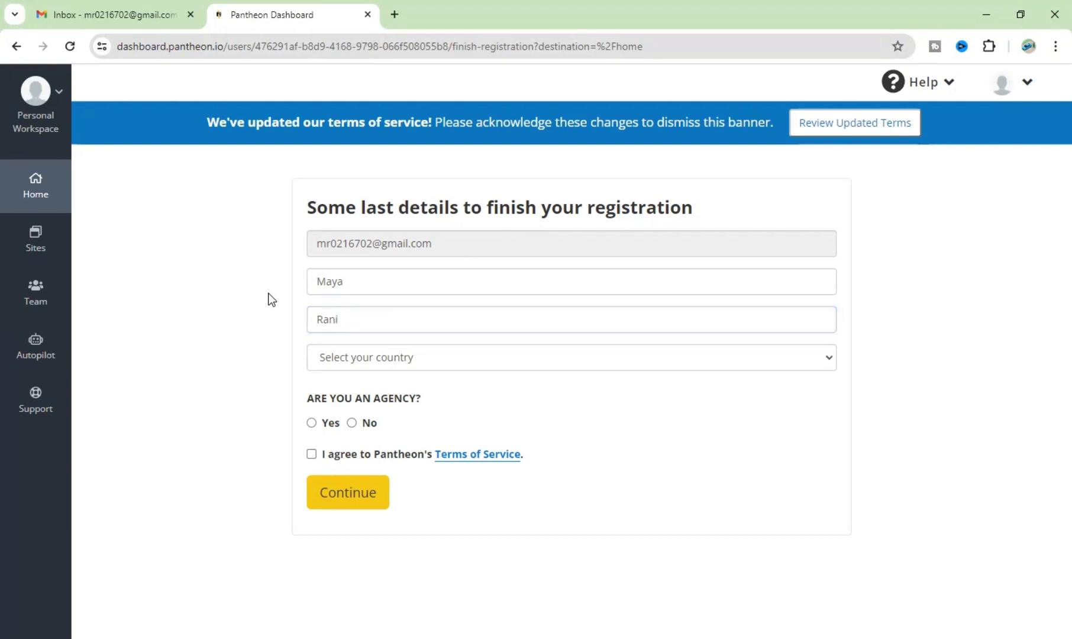
Pick the country, opt in to marketing, answer No to agency, accept the terms, and submit.
left_click(359, 357)
left_click(367, 322)
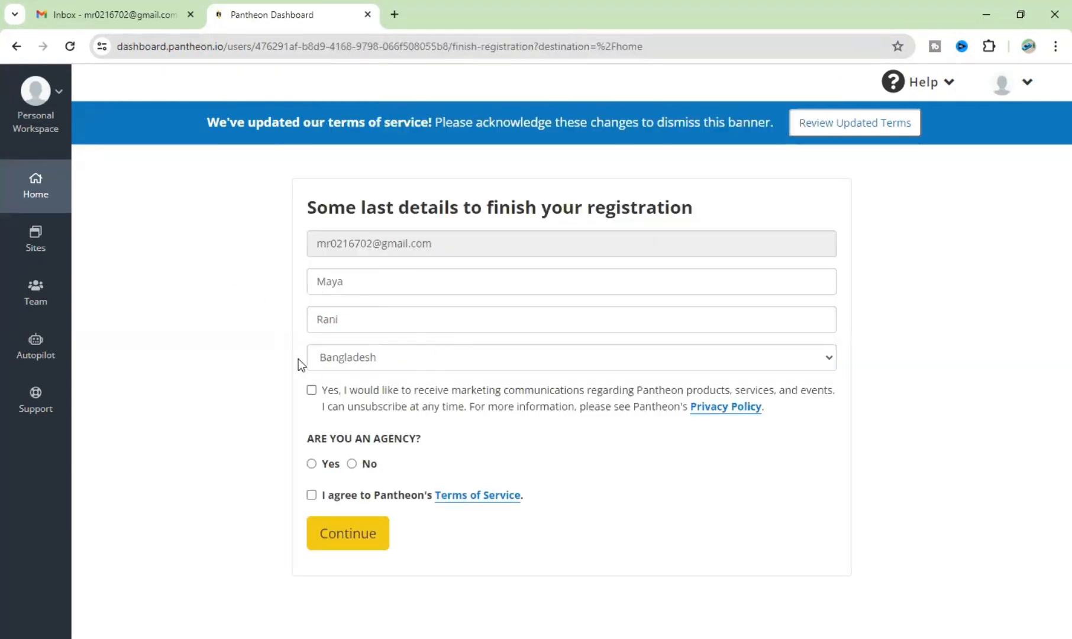
left_click(311, 389)
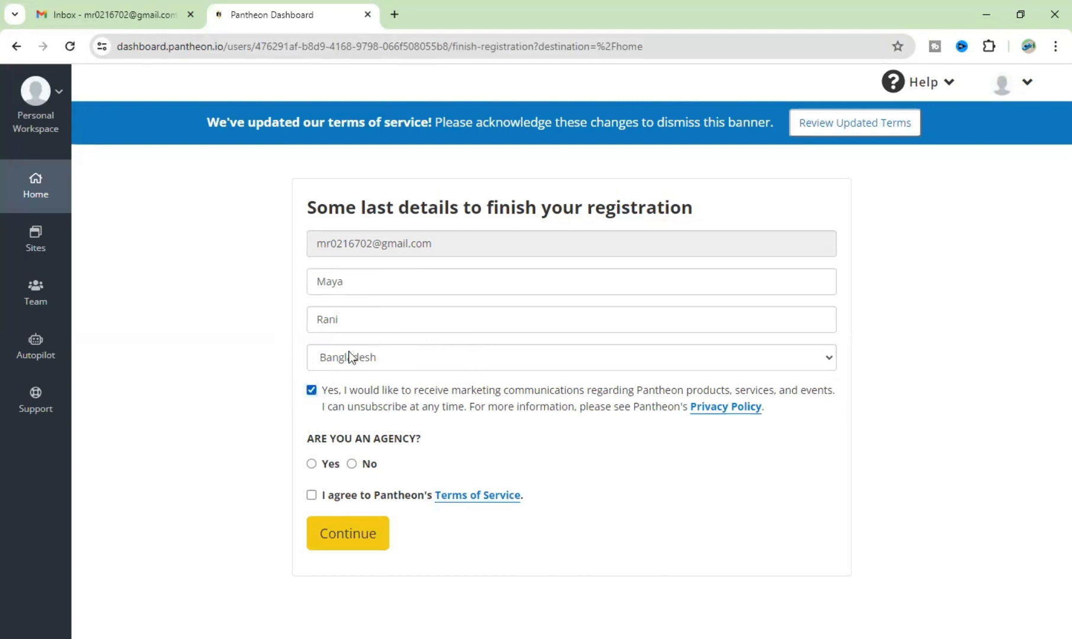
left_click(355, 465)
left_click(311, 495)
left_click(368, 539)
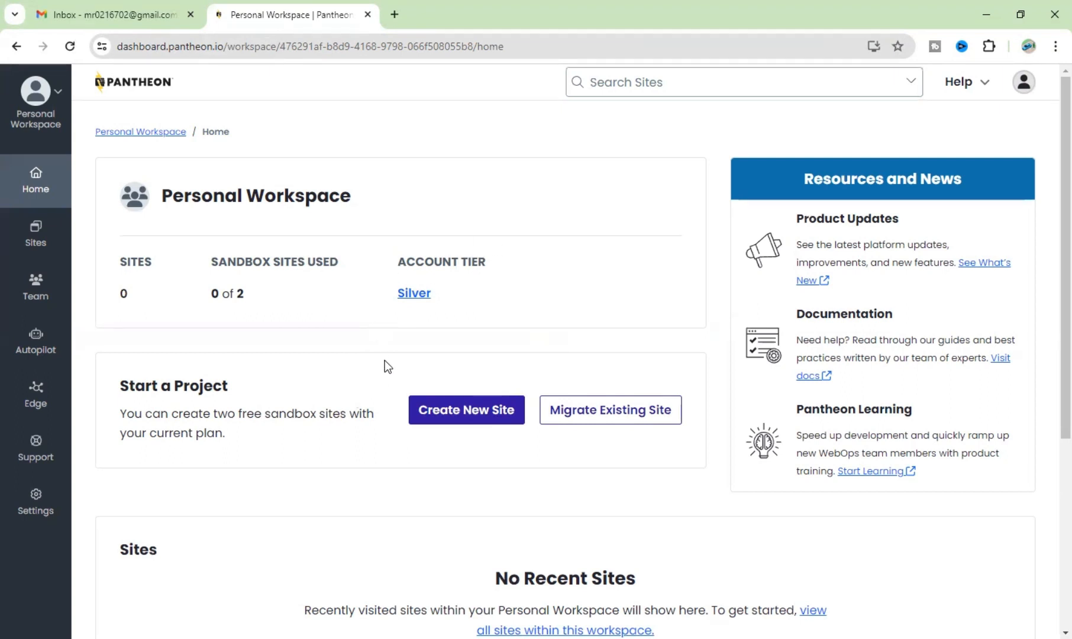
Choose Create New Site and pick WordPress as the site type.
left_click(441, 408)
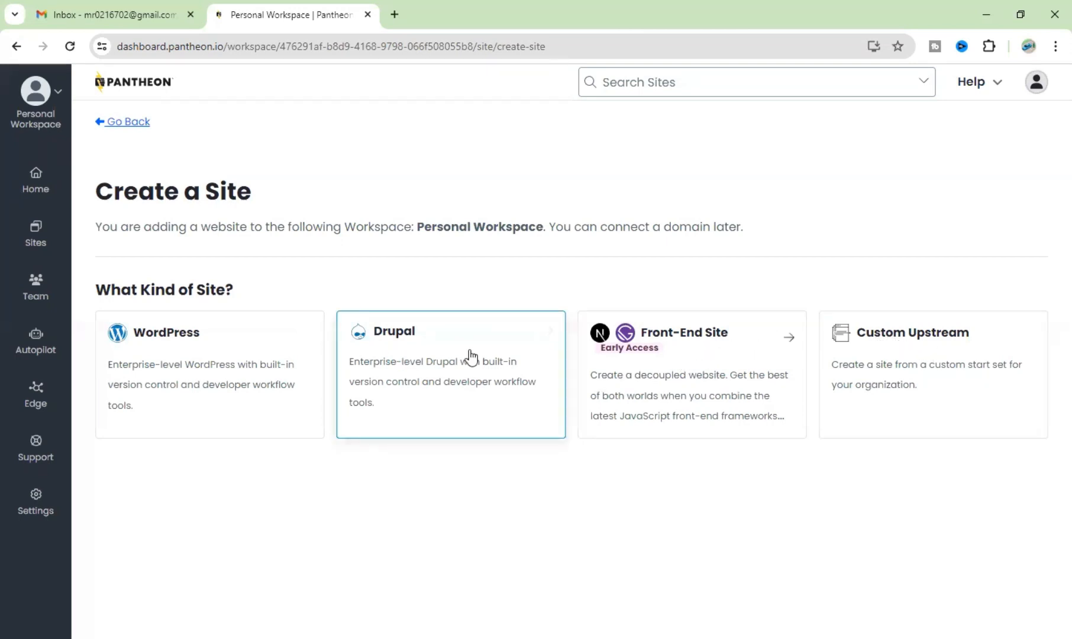
left_click(212, 333)
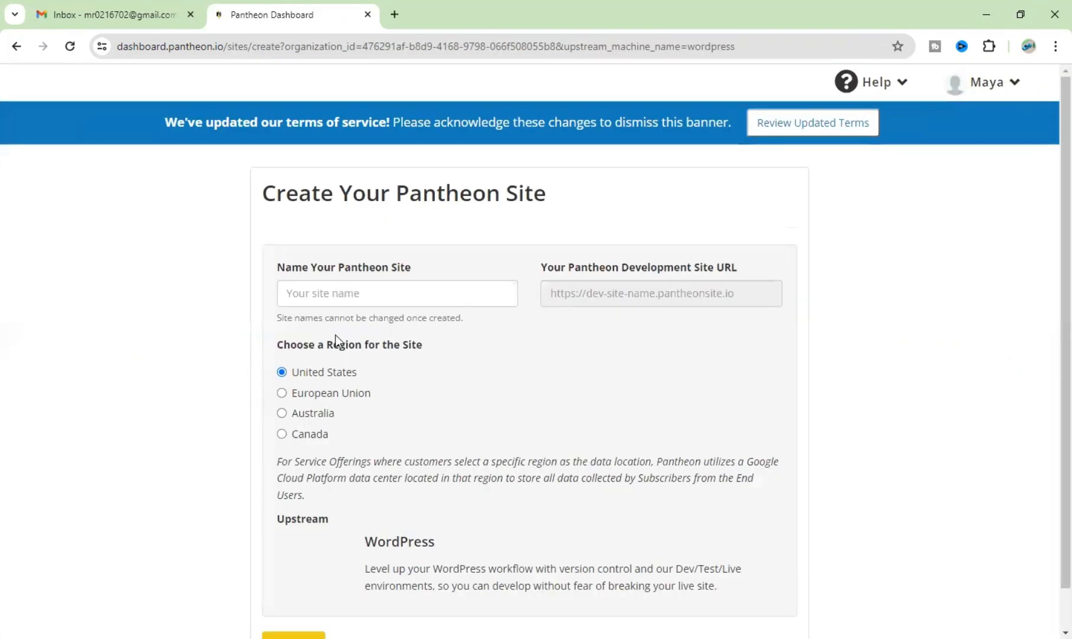
Name the site after the owner with a capitalised surname, keep the United States region, and deploy it.
left_click(357, 294)
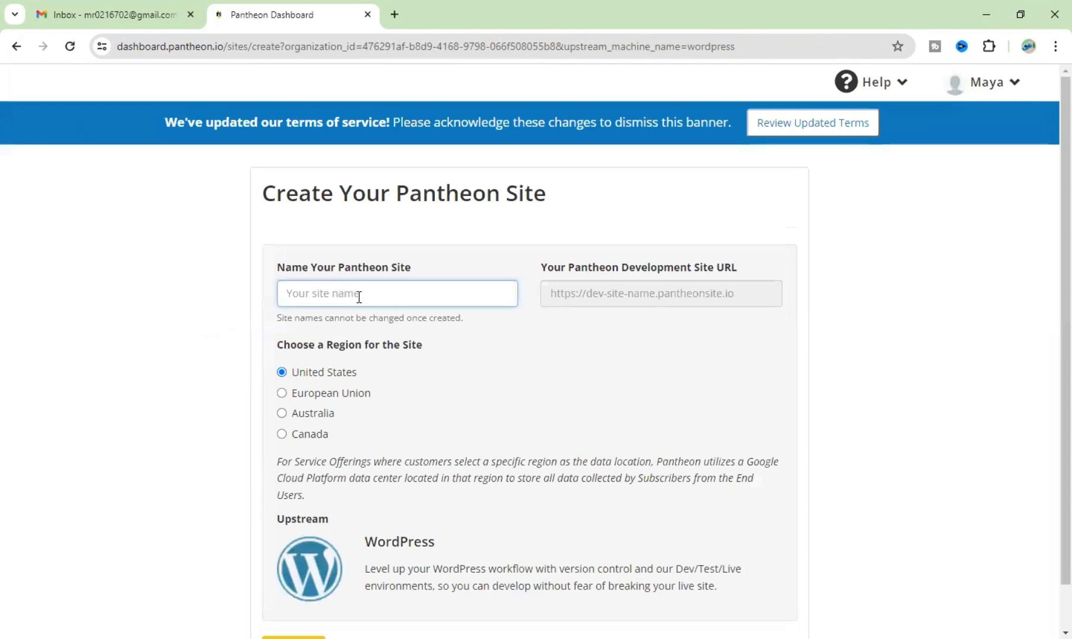
type("Maya")
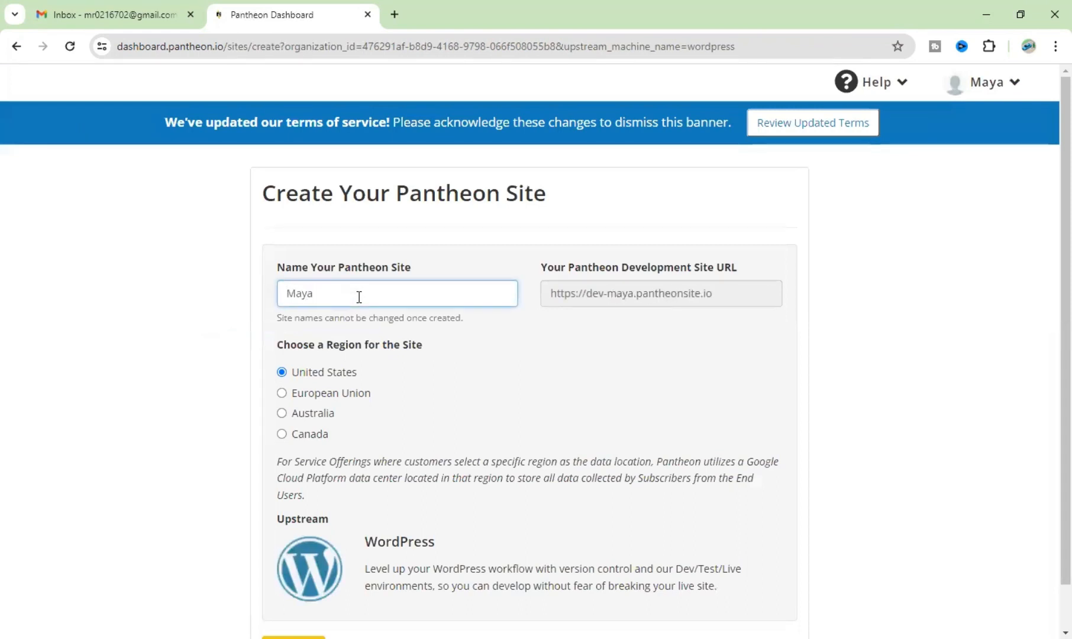
type(" rani")
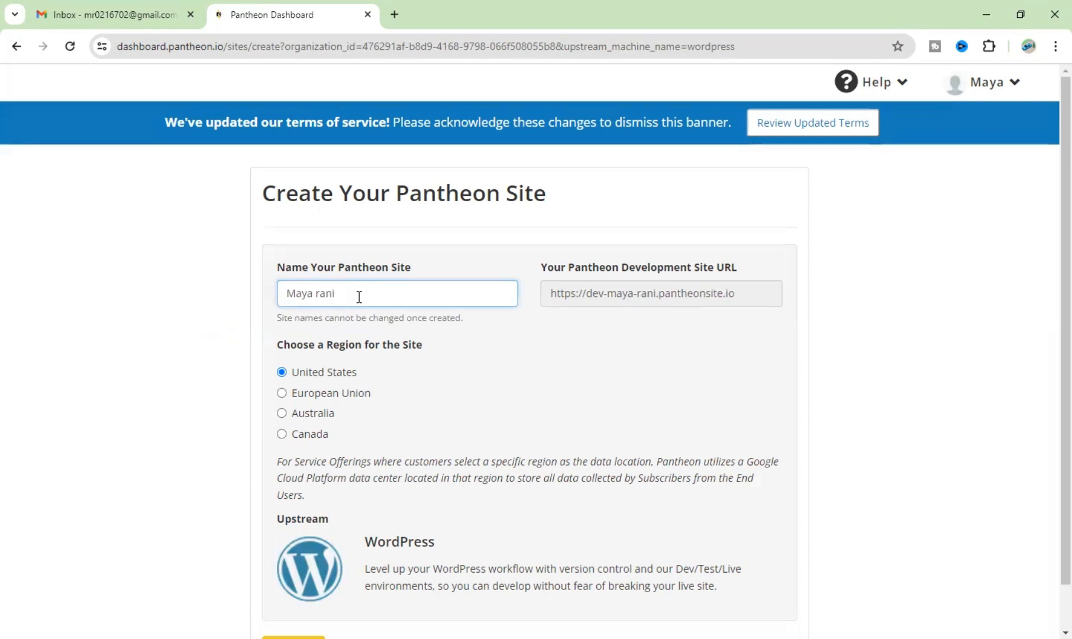
left_click(321, 298)
key("BackSpace")
type("R")
left_click(173, 304)
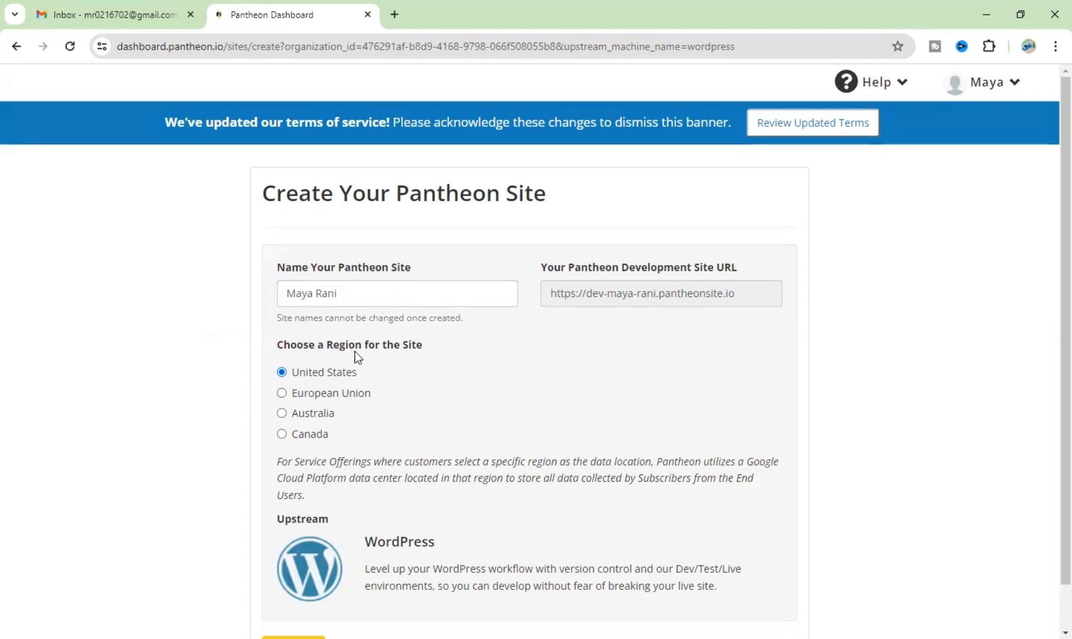
left_click(298, 600)
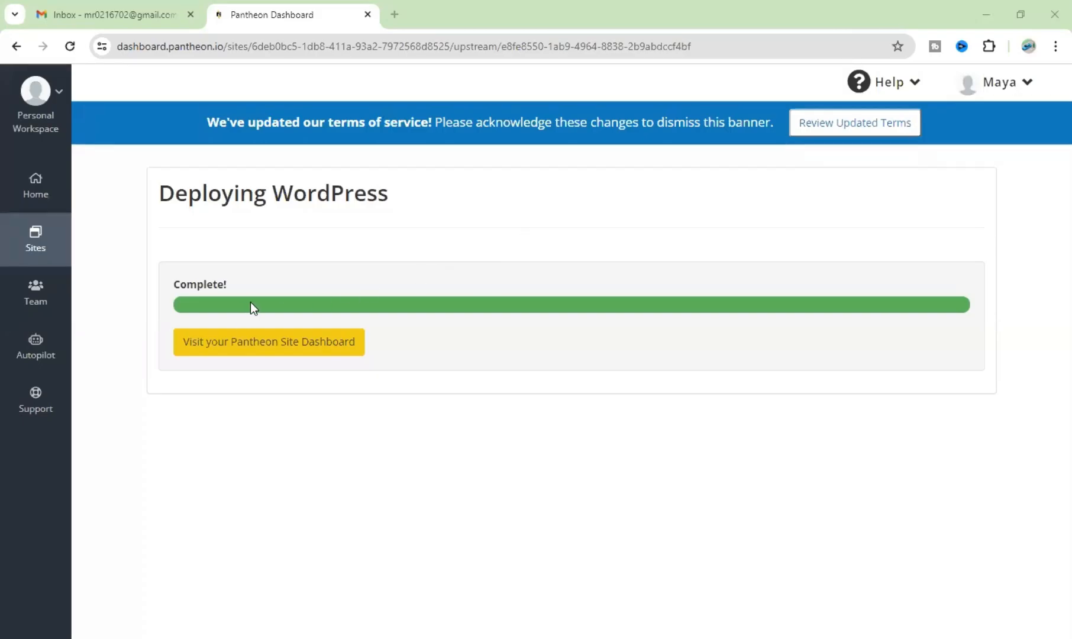
Open the development site from the site dashboard and choose English (United States) for installation.
left_click(271, 355)
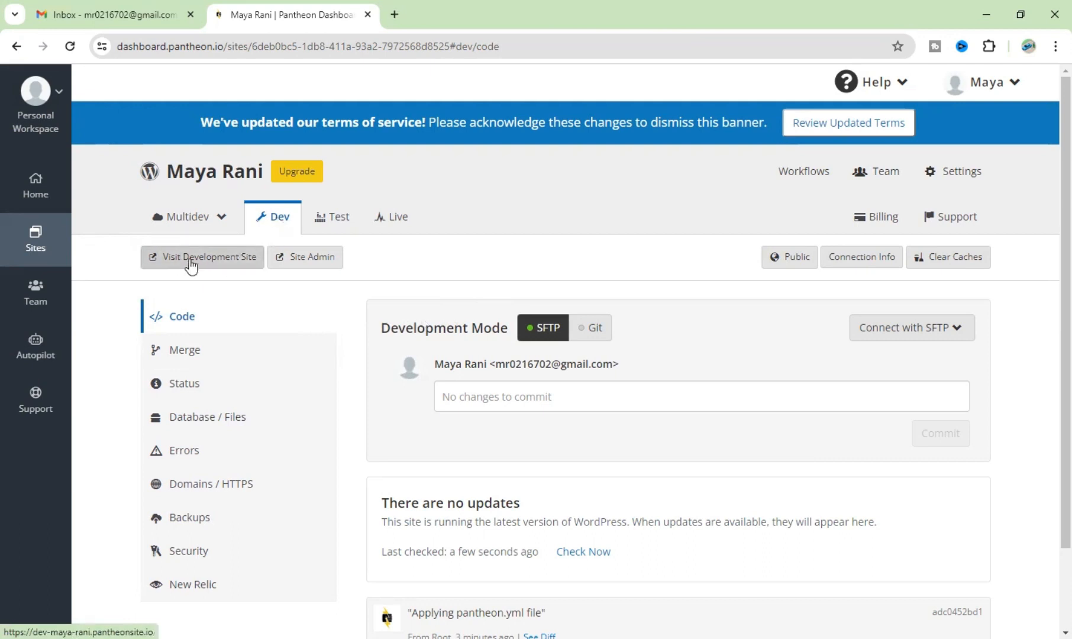
left_click(211, 266)
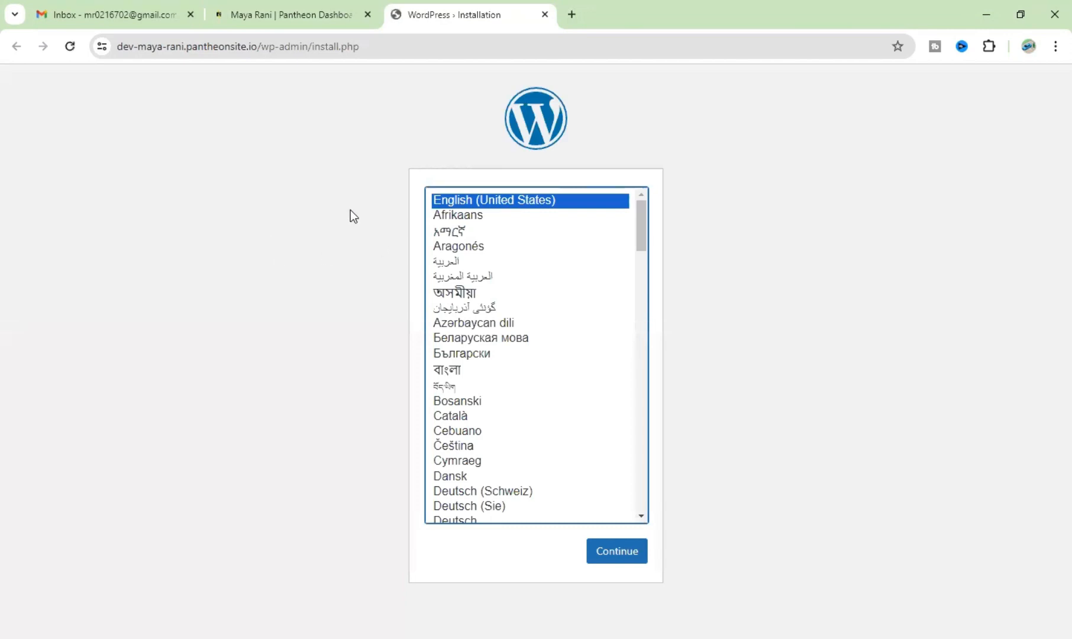
left_click(150, 46)
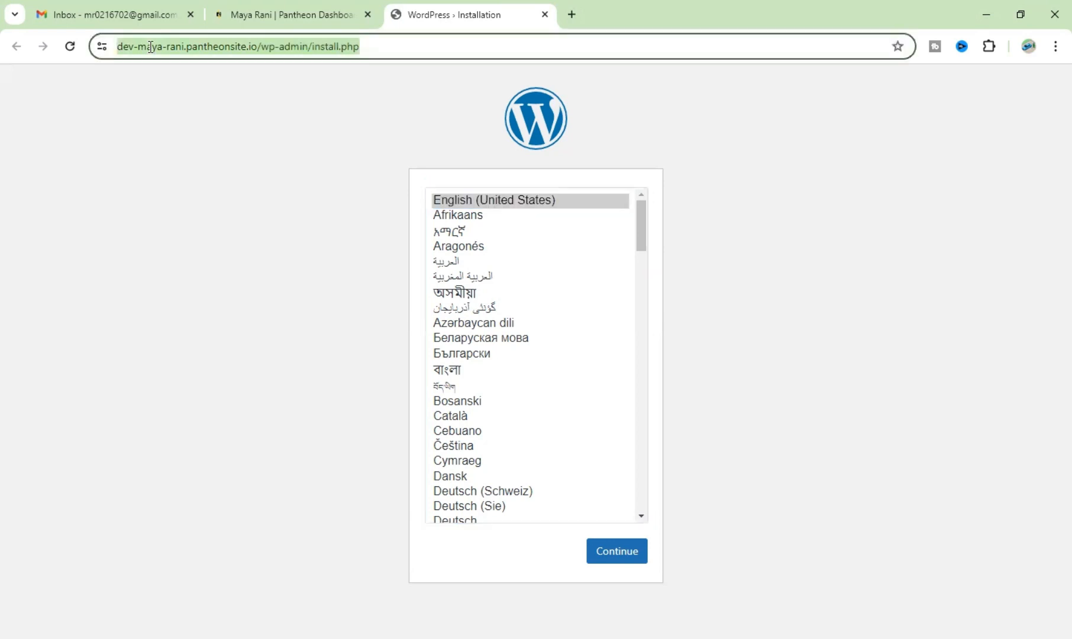
left_click(262, 166)
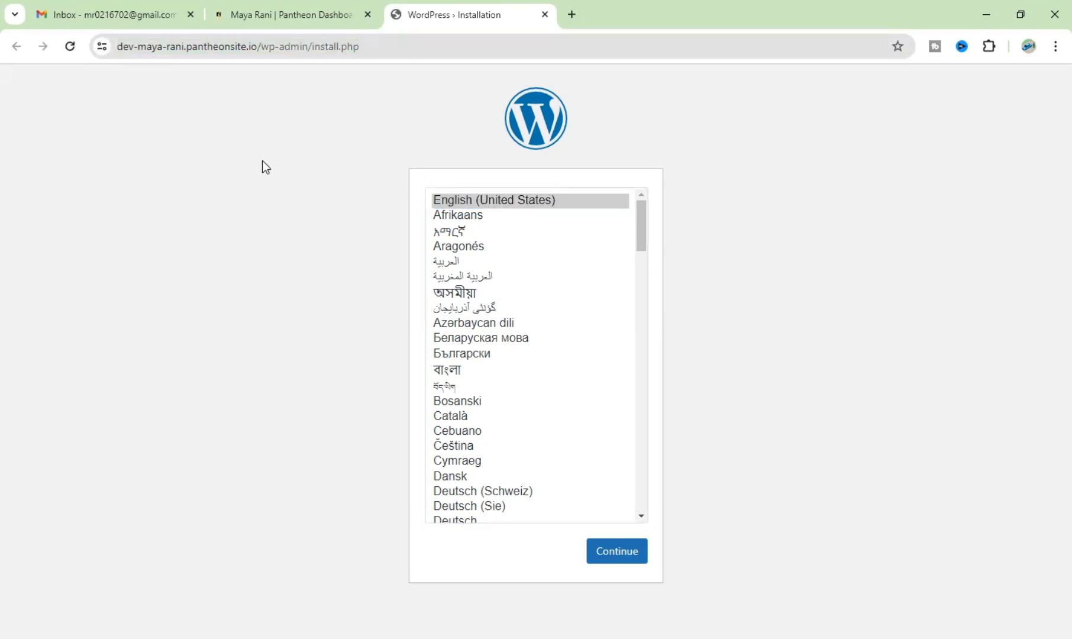
left_click(568, 207)
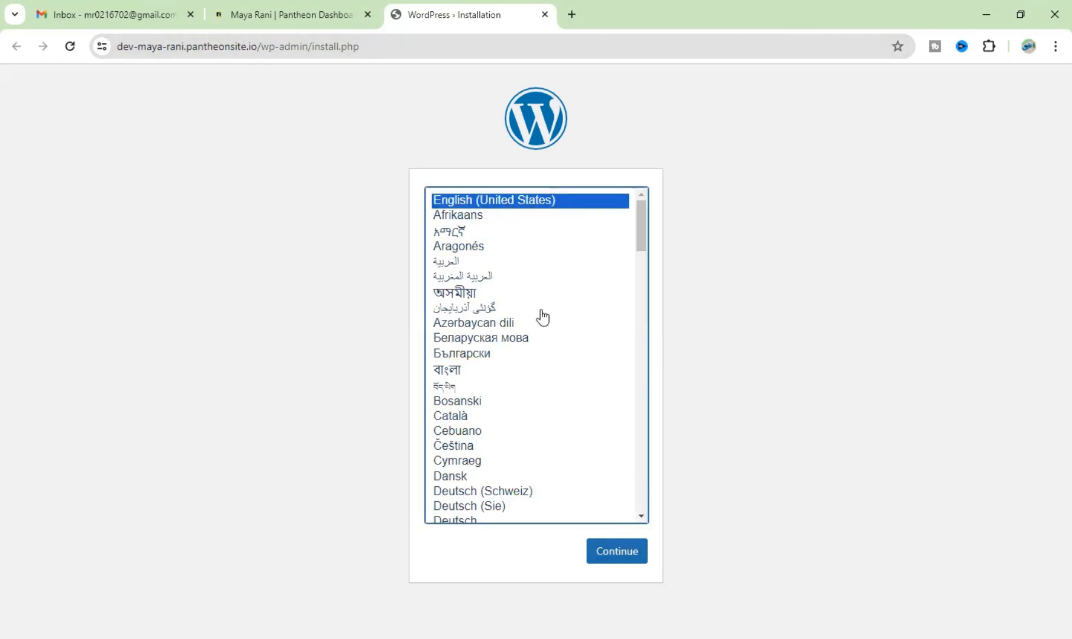
left_click(630, 565)
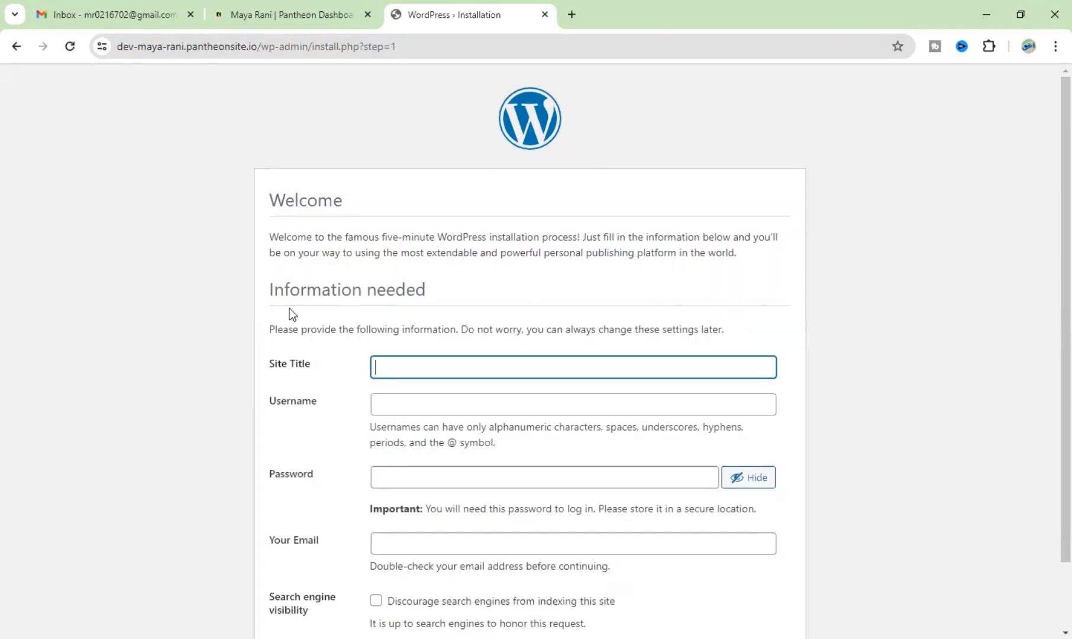
Enter the owner's name as Site Title and fill in the admin username.
scroll(498, 260, "down", 2)
left_click(408, 287)
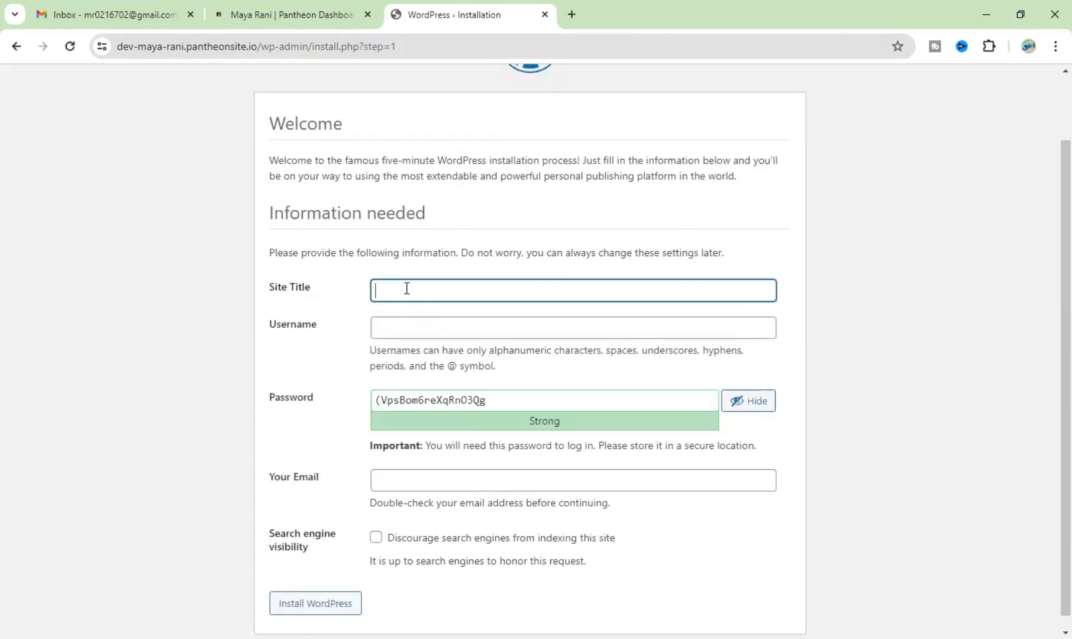
type("Maya Rani")
left_click(53, 304)
left_click(408, 325)
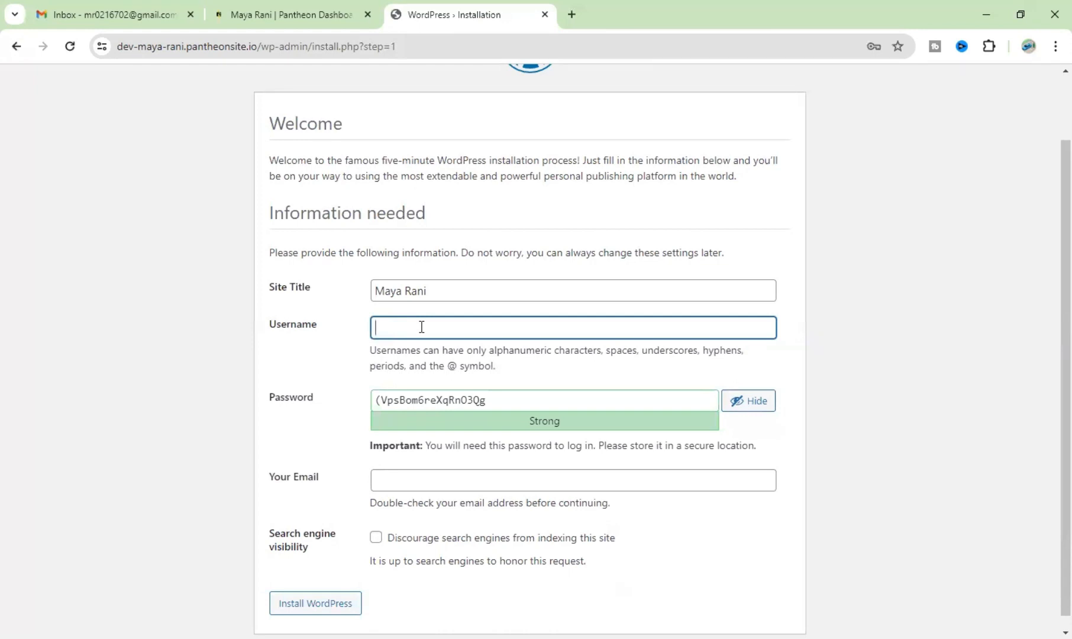
type("Mayarani")
left_click(159, 289)
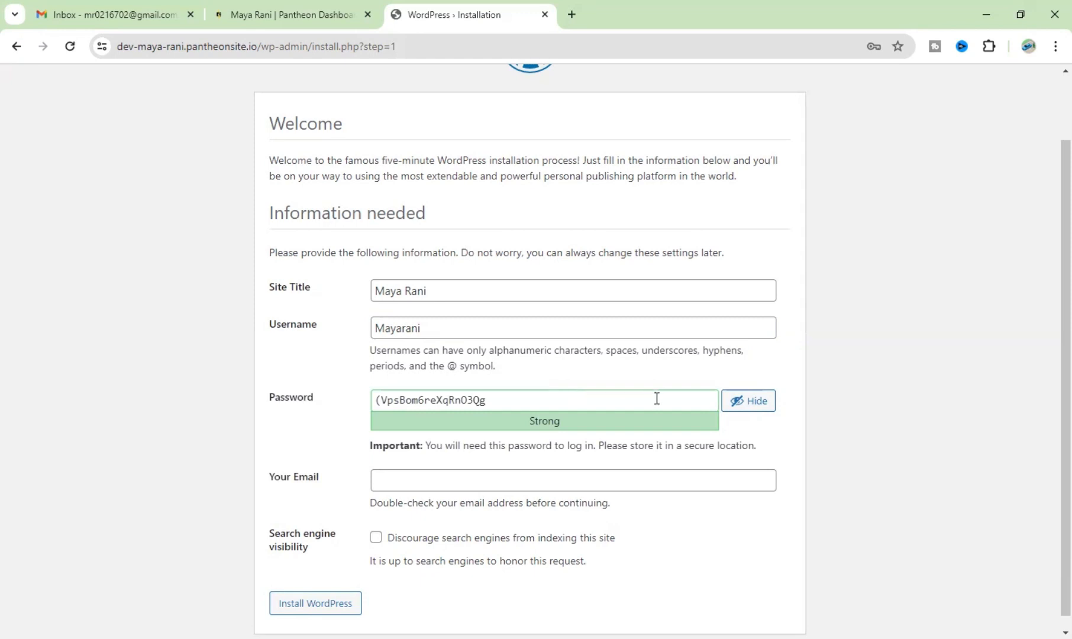
Replace the generated password with a custom weak one and confirm using it.
left_click(729, 405)
left_click(521, 400)
key("ctrl+a")
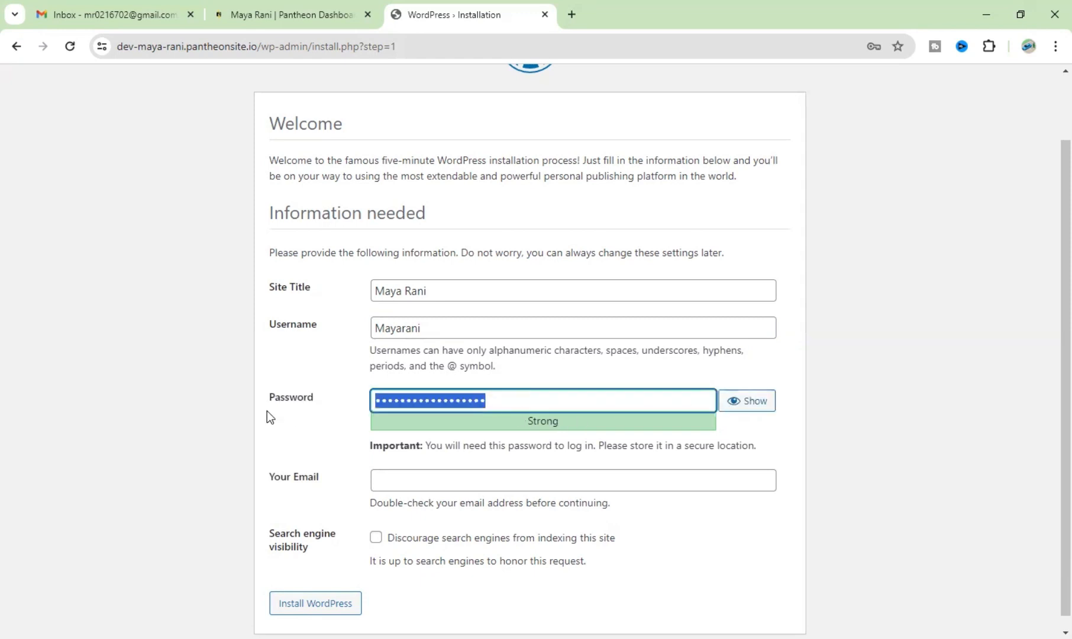
key("BackSpace")
type("••••")
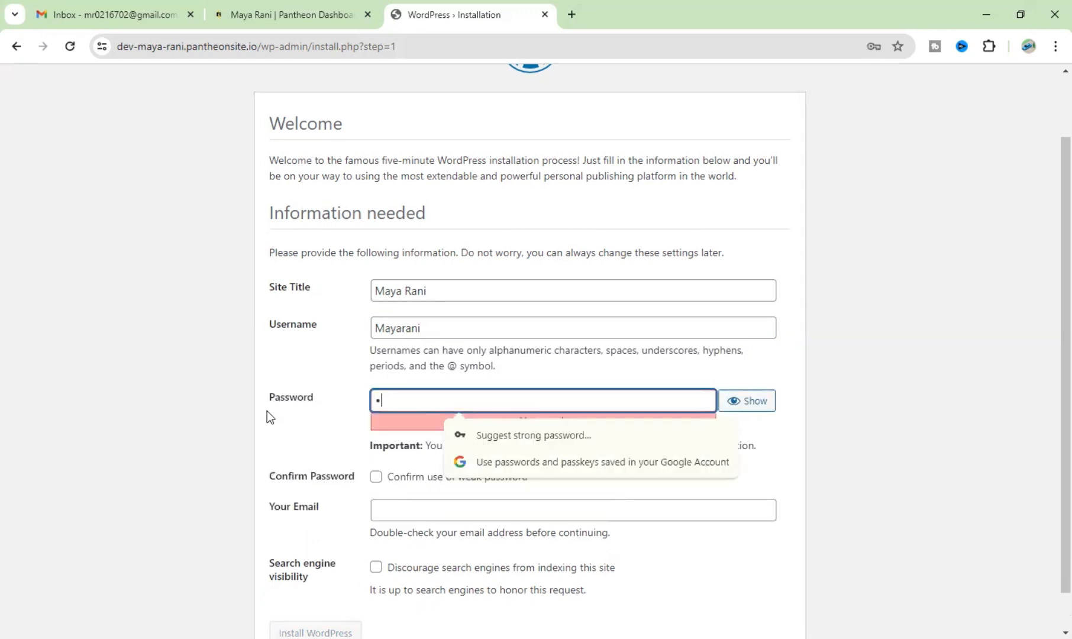
type("••••••••")
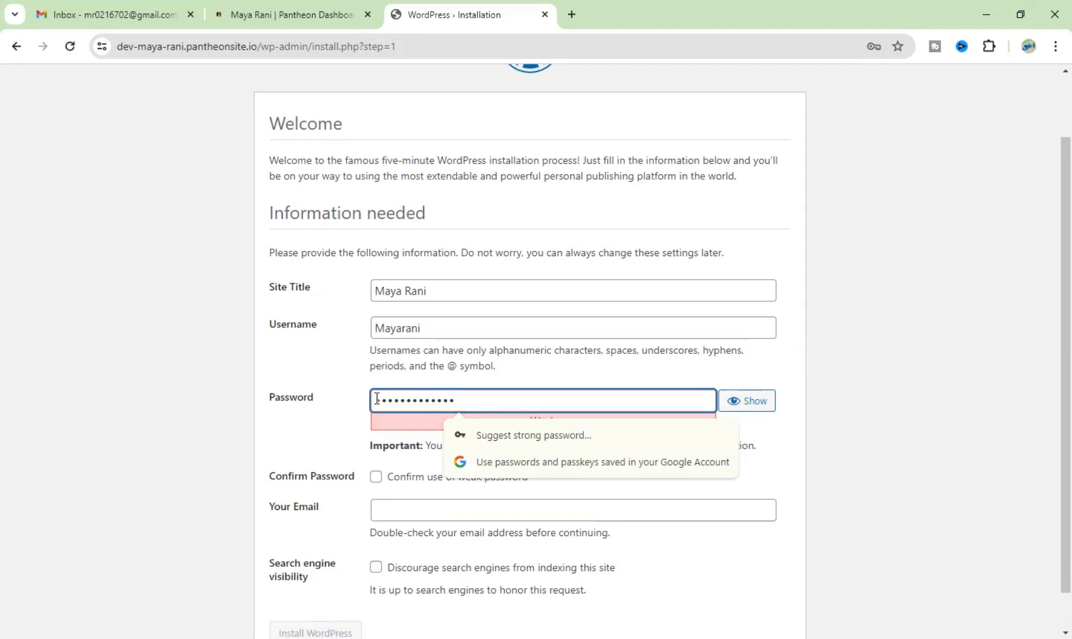
left_click(149, 418)
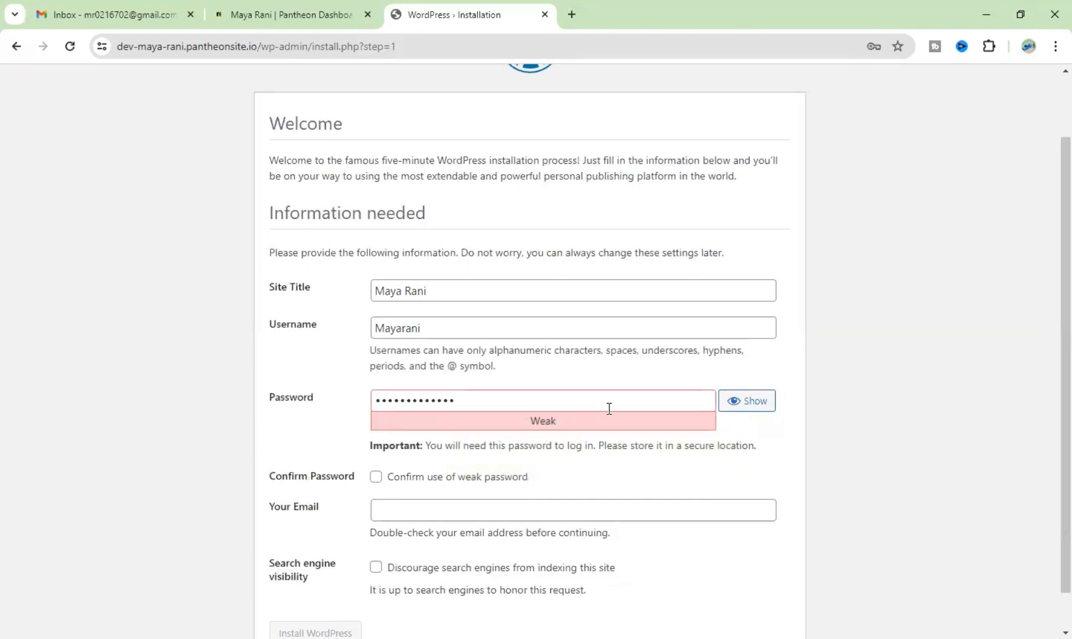
scroll(431, 408, "down", 1)
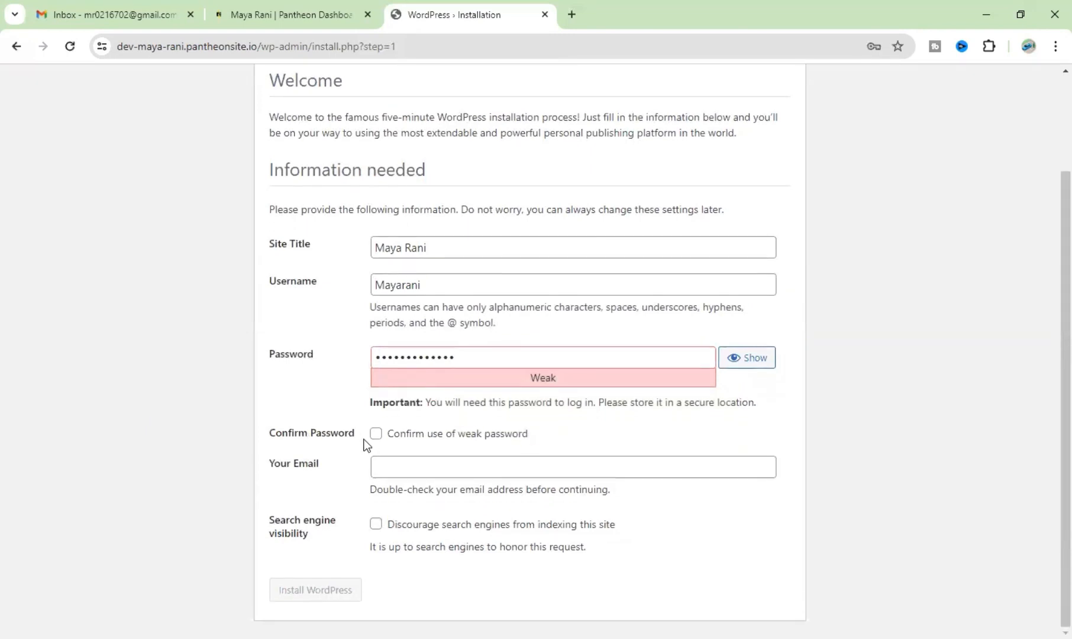
left_click(376, 436)
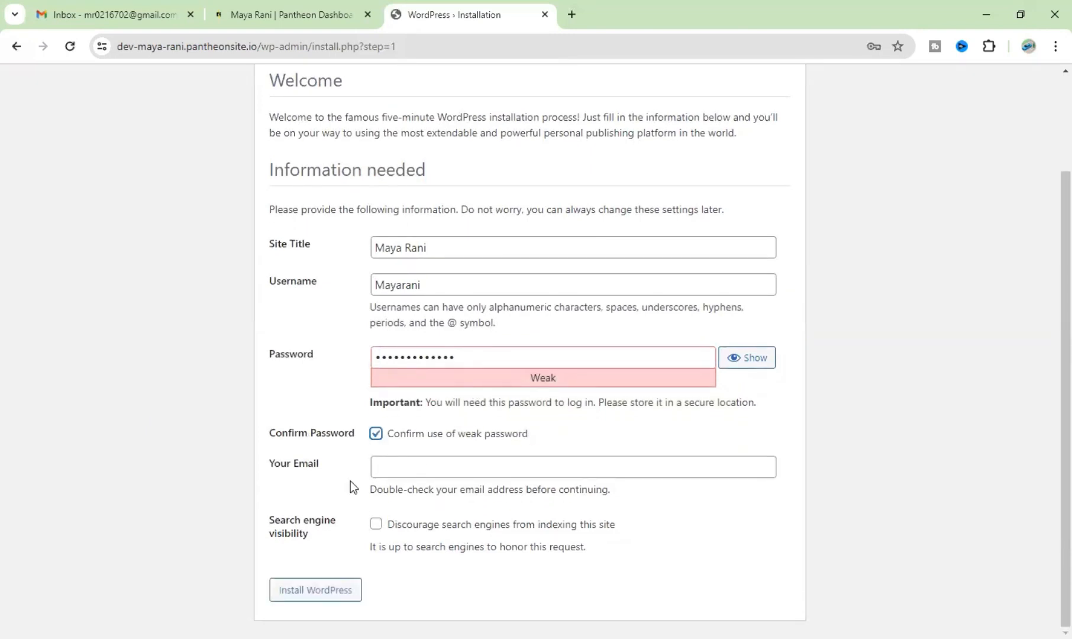
Copy the account e-mail address from Gmail and paste it into the e-mail field.
left_click(448, 470)
left_click(109, 14)
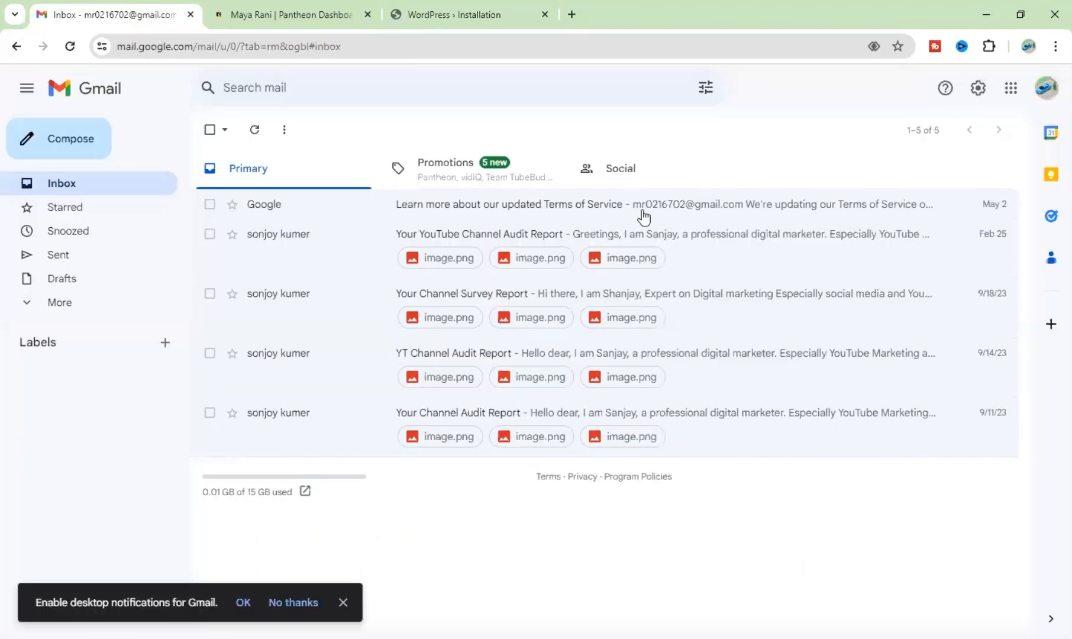
left_click(1044, 102)
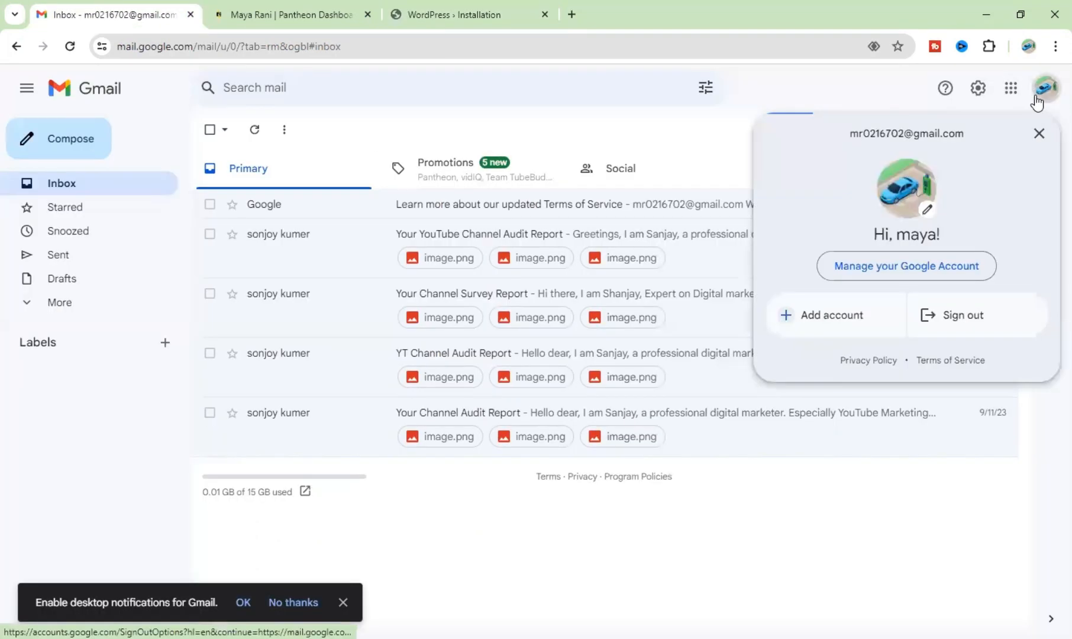
triple_click(908, 133)
right_click(905, 136)
left_click(788, 153)
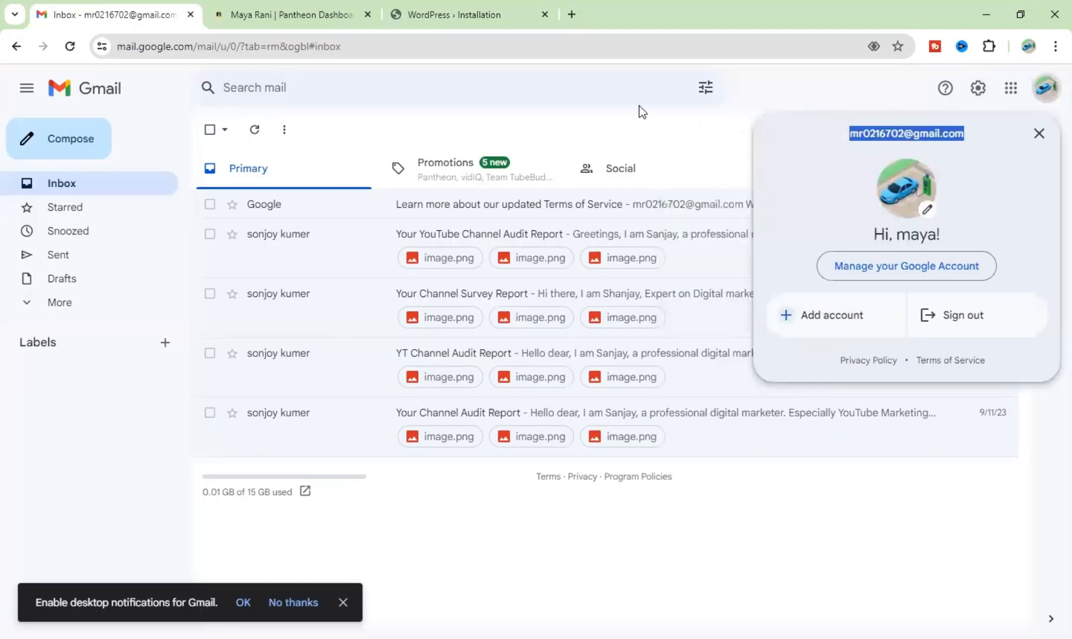
key("ctrl+Tab")
key("ctrl+Tab")
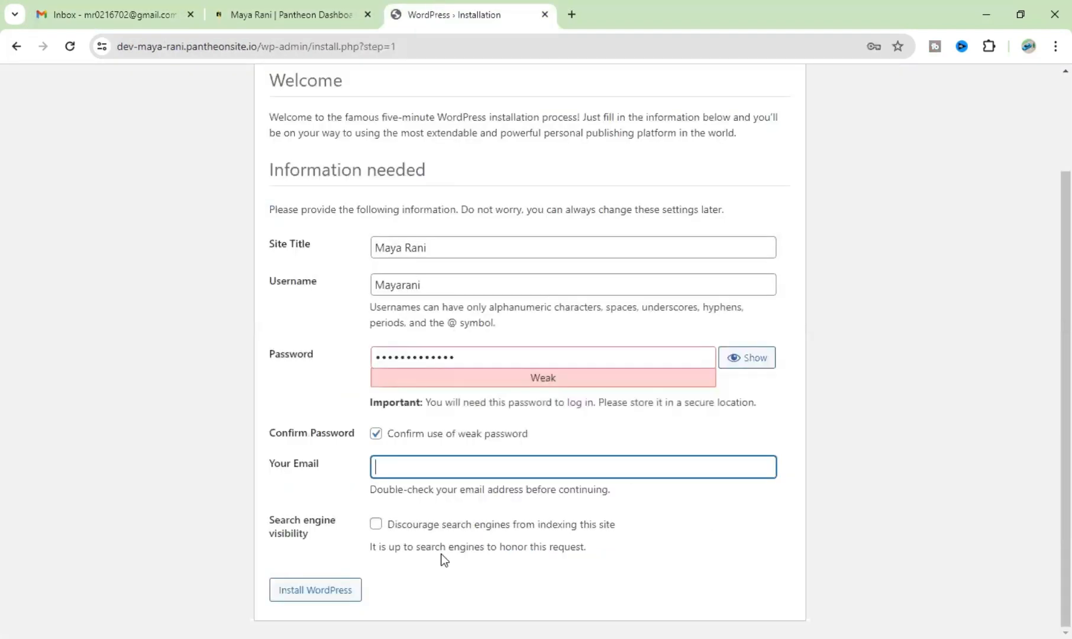
key("ctrl+v")
left_click(162, 397)
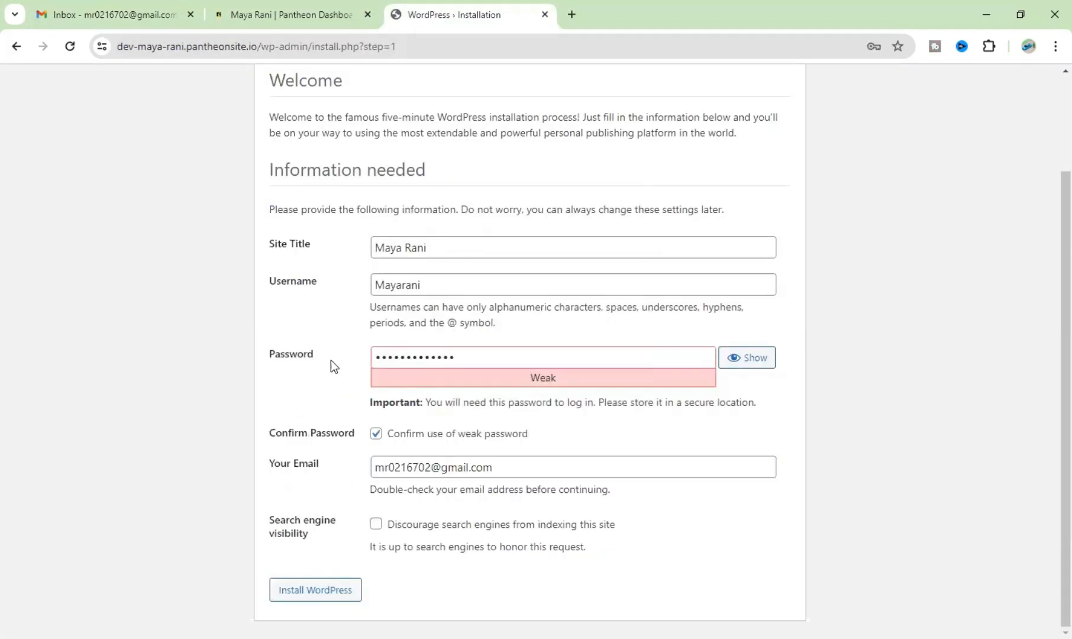
Tick Discourage search engines, install WordPress, and let Chrome save the password.
left_click(376, 524)
left_click(306, 594)
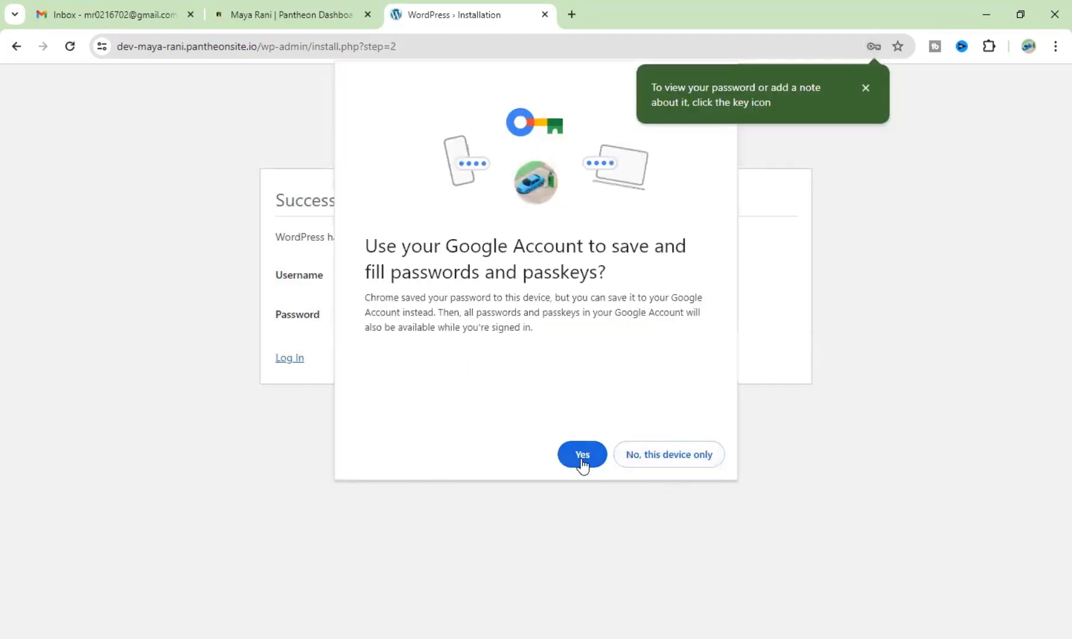
left_click(580, 457)
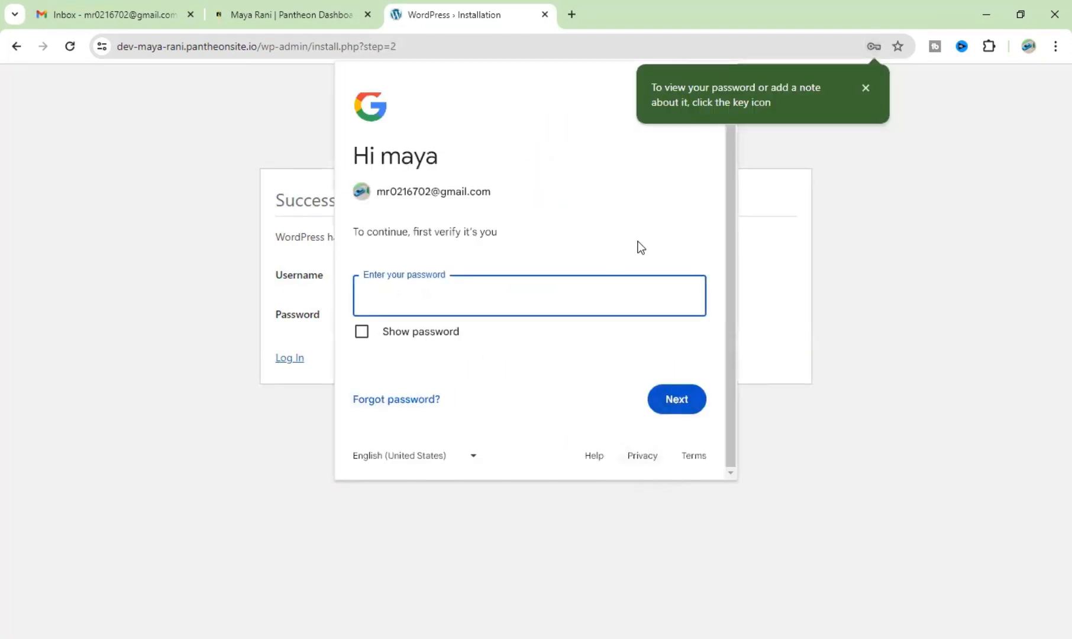
Close the password tip and Chrome's Google verification dialog.
left_click(200, 353)
left_click(232, 381)
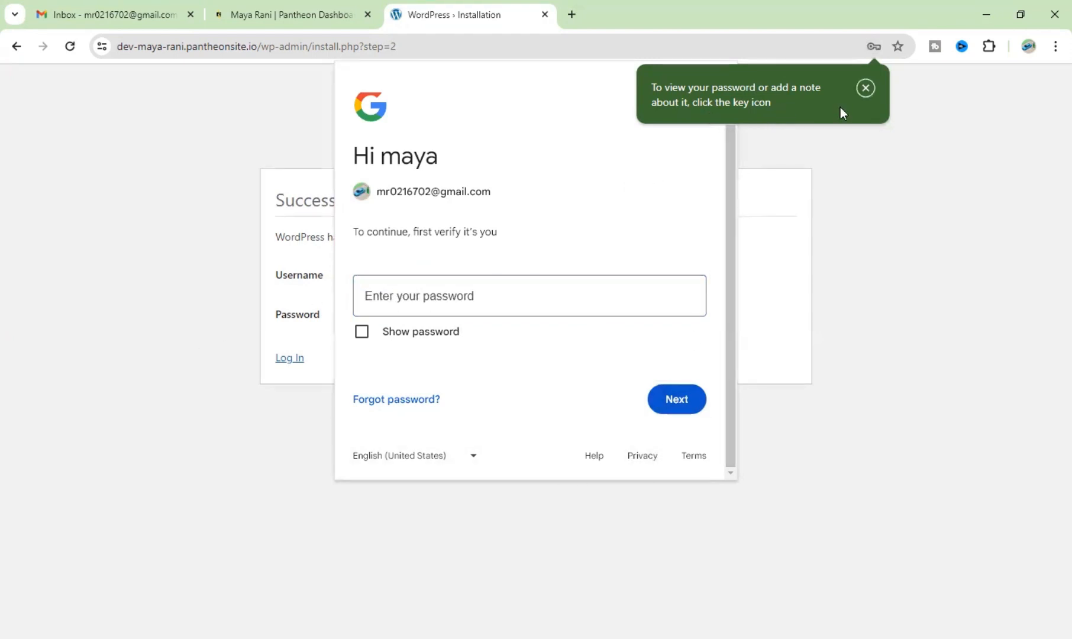
left_click(865, 87)
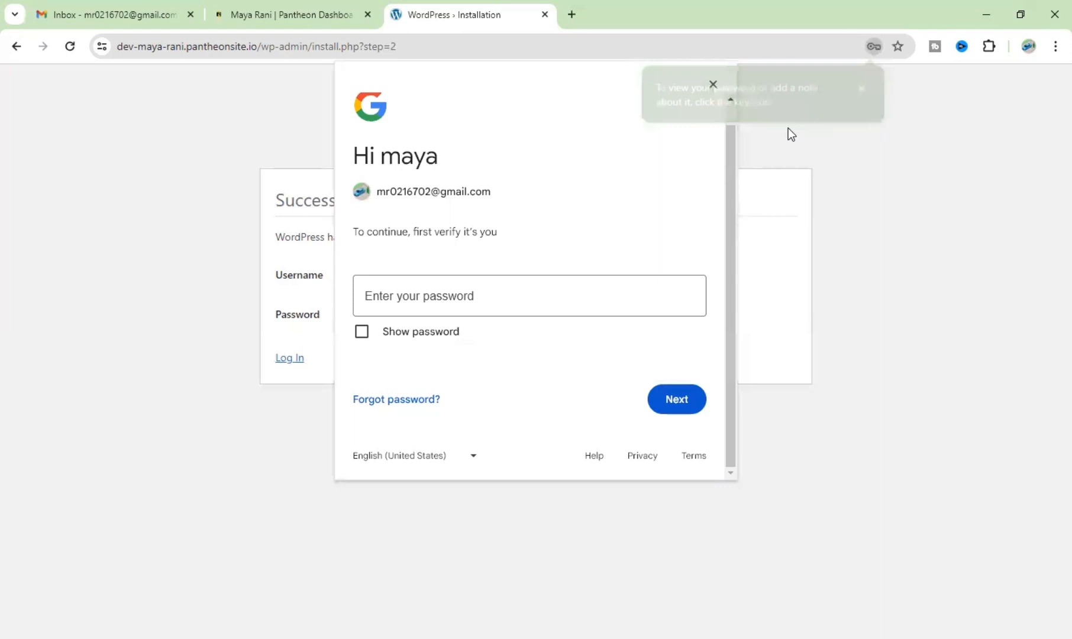
left_click(713, 84)
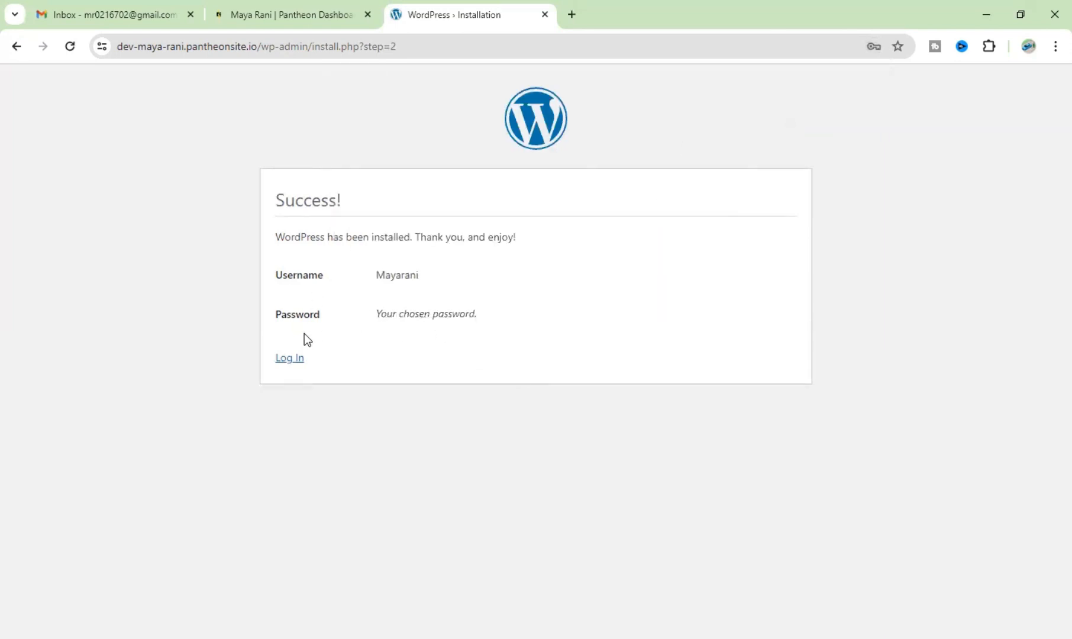
Log in with the autofilled credentials and Remember Me ticked.
left_click(290, 359)
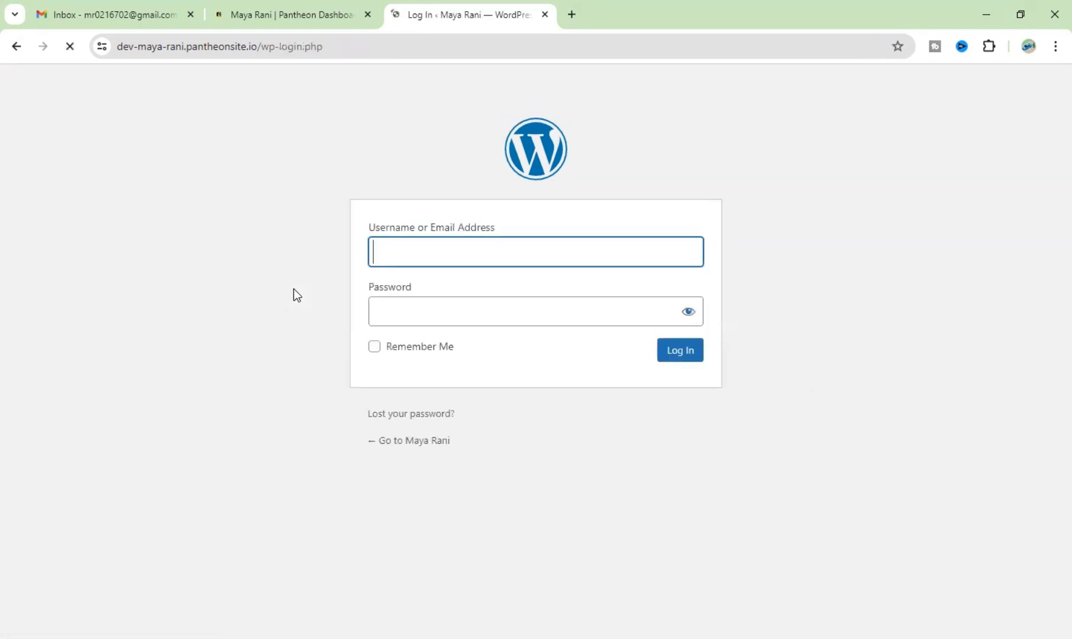
left_click(495, 289)
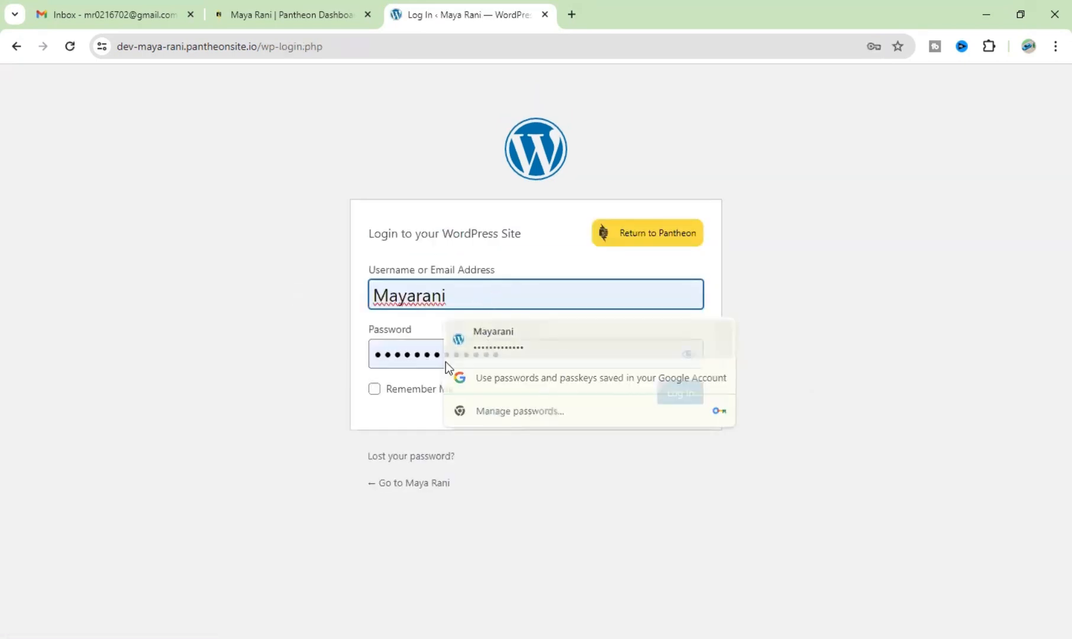
left_click(187, 388)
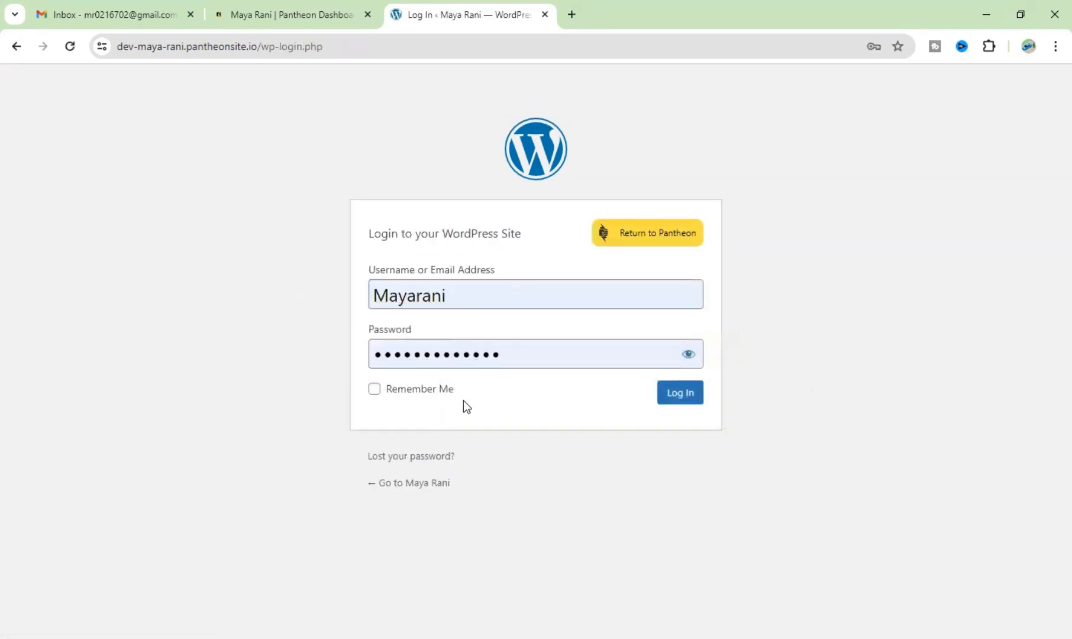
left_click(374, 388)
left_click(679, 392)
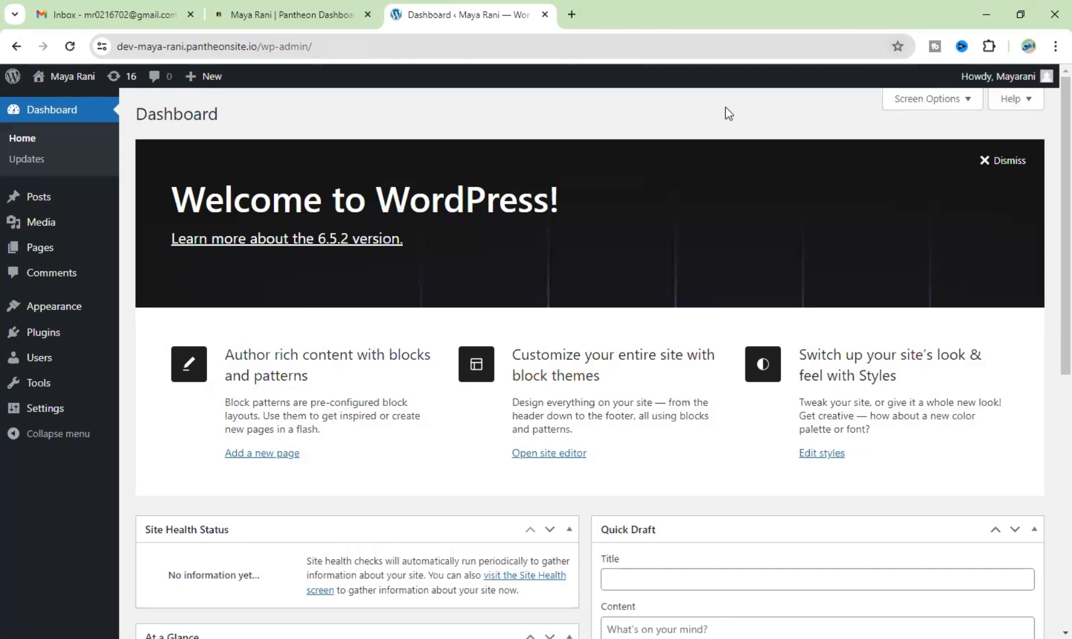
Bookmark the WordPress admin Dashboard page.
key("ctrl+d")
left_click(820, 146)
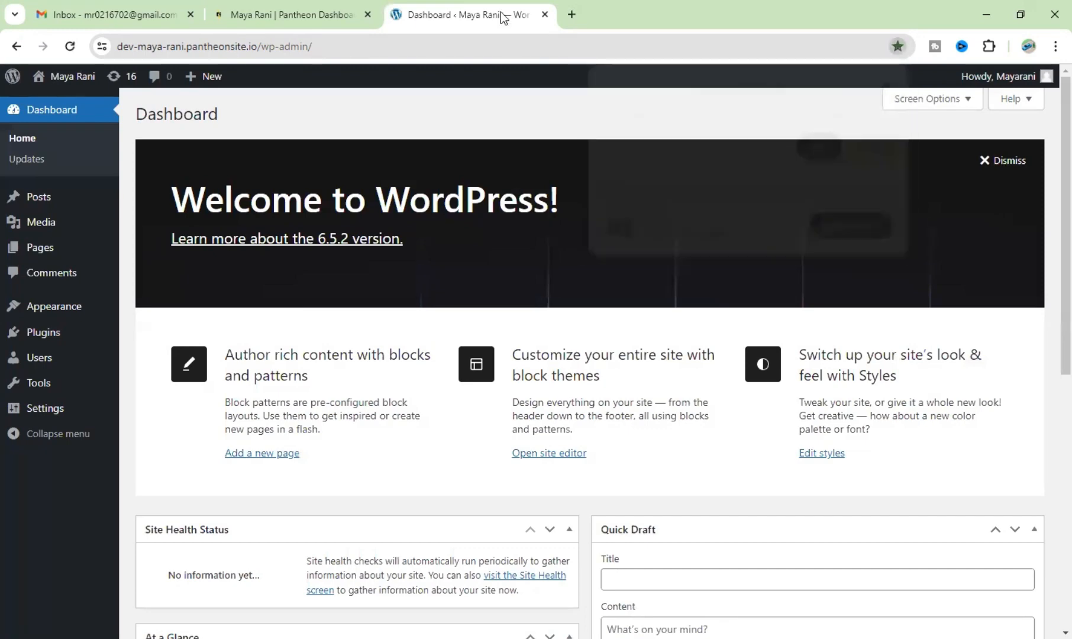
left_click(570, 14)
key("ctrl+shift+Tab")
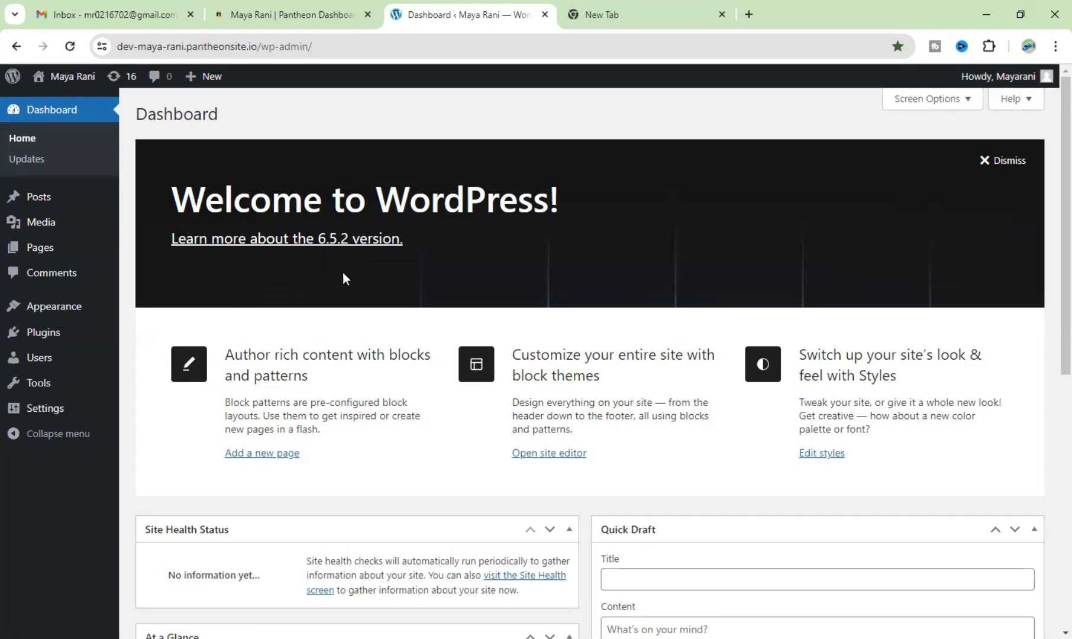
scroll(349, 278, "down", 5)
scroll(353, 278, "up", 4)
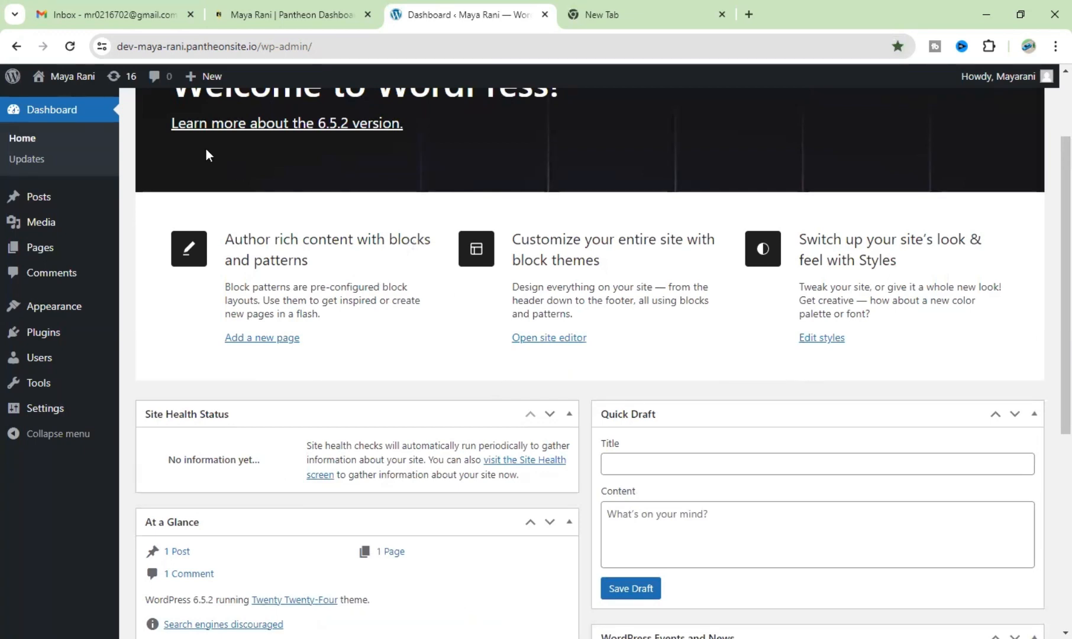
key("ctrl+l")
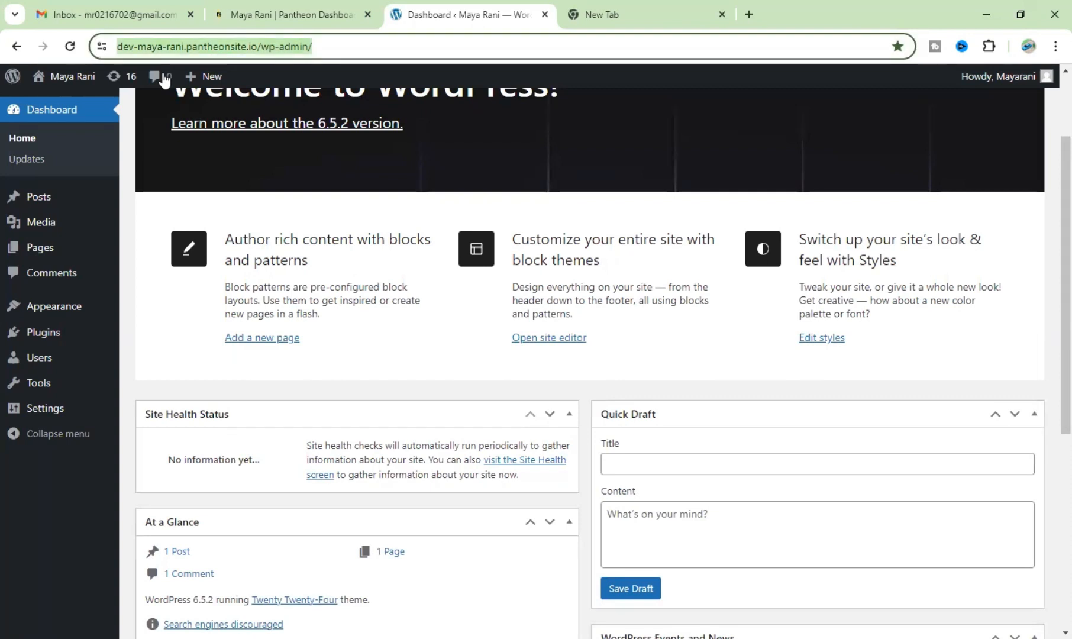
left_click(404, 380)
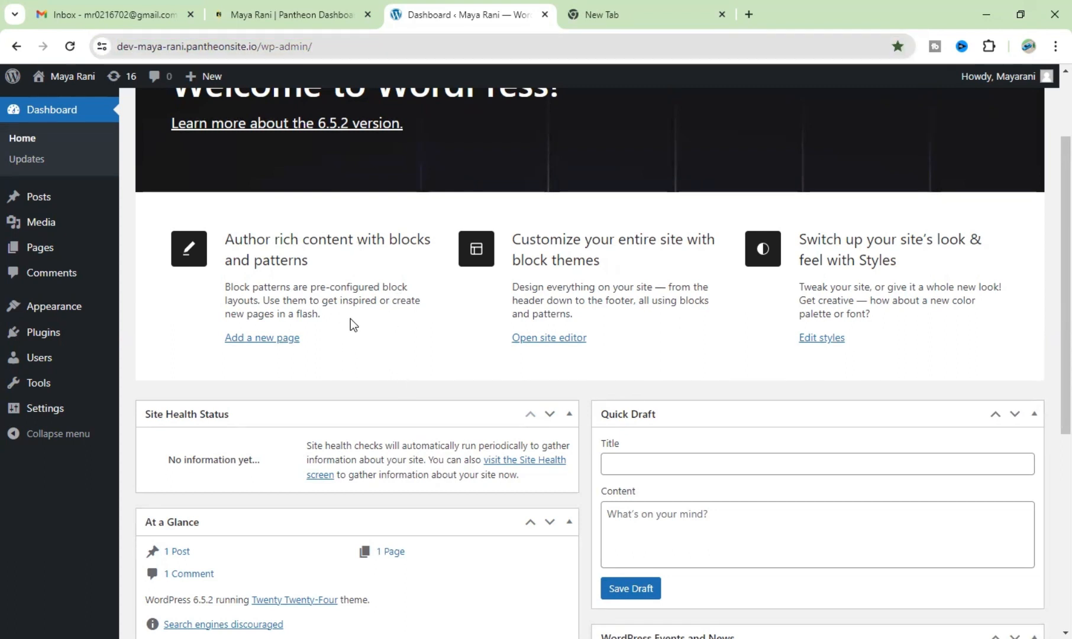
Open the live site from the admin bar in a new tab.
mouse_move(70, 77)
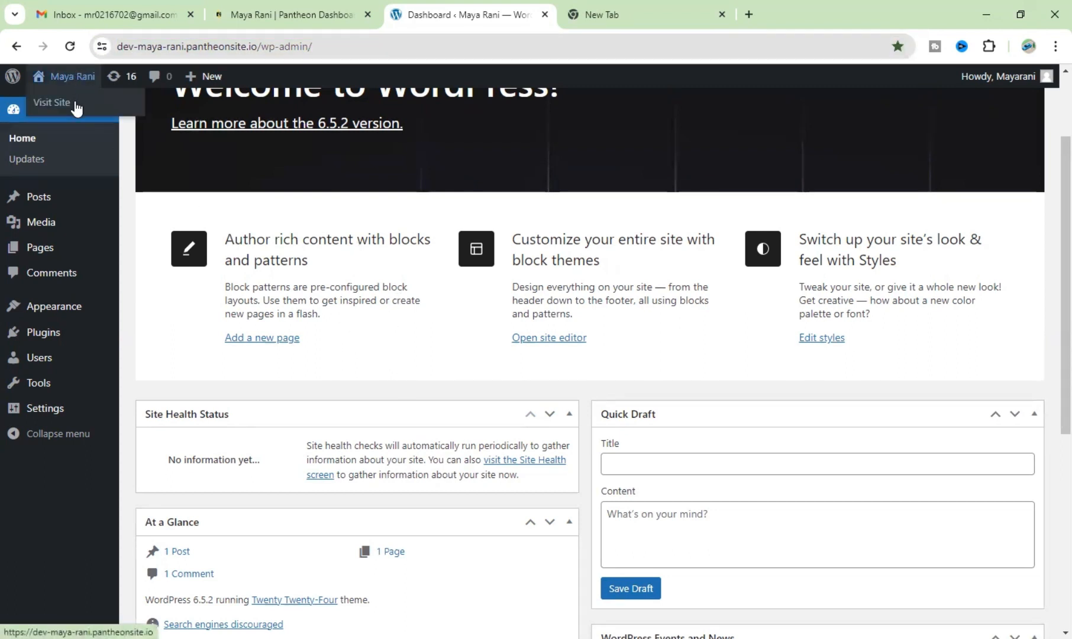
right_click(77, 102)
left_click(131, 114)
left_click(598, 16)
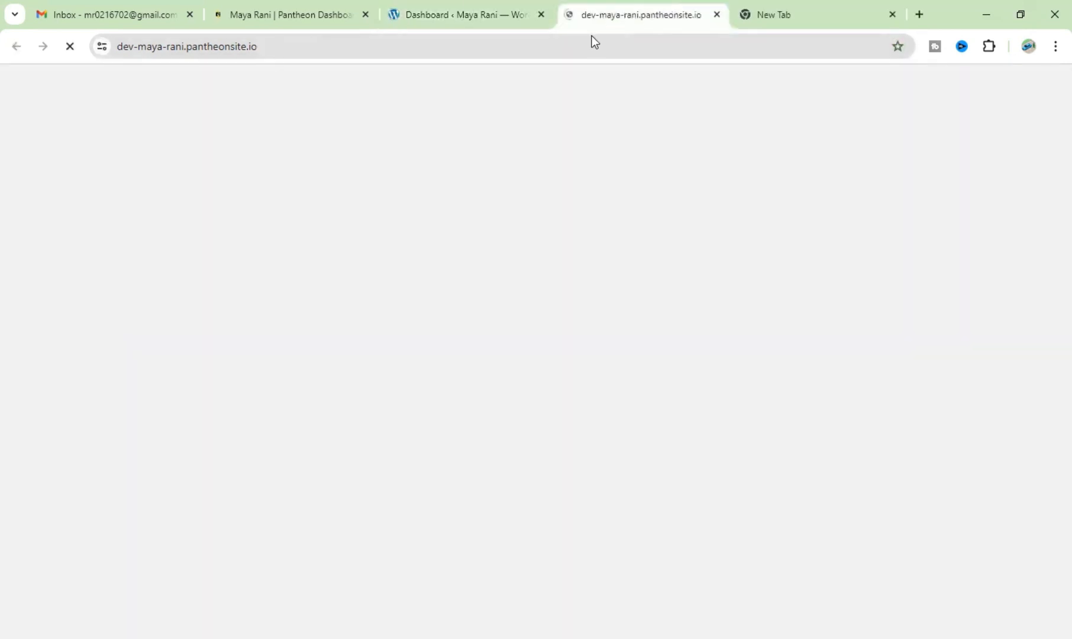
left_click(470, 12)
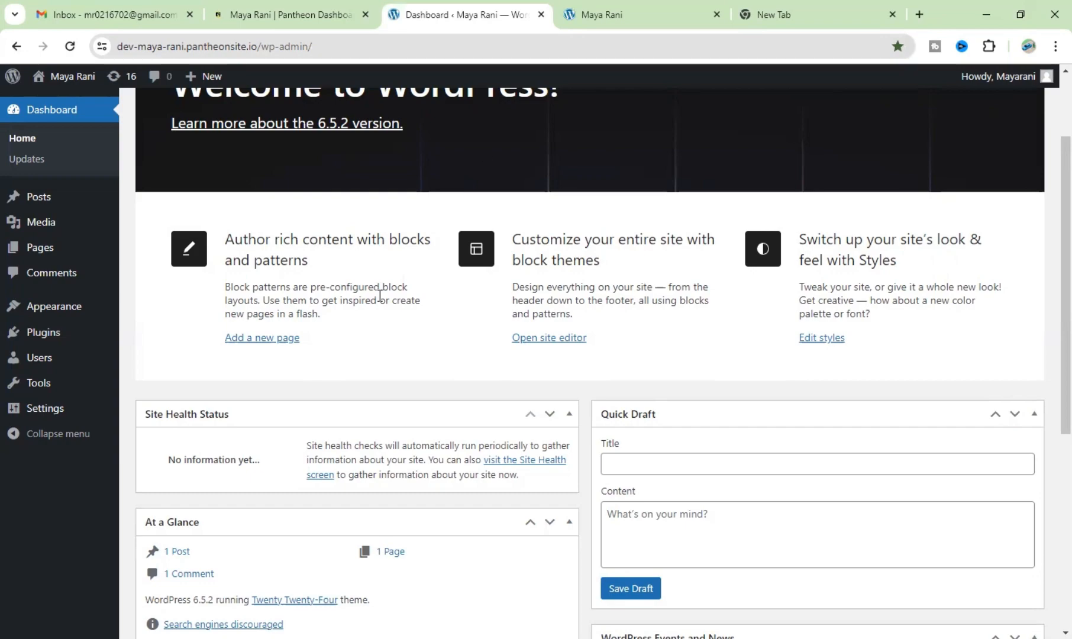
Scroll through the Twenty Twenty-Four homepage to the footer and back, then return to the Dashboard.
key("ctrl+Tab")
scroll(433, 363, "down", 10)
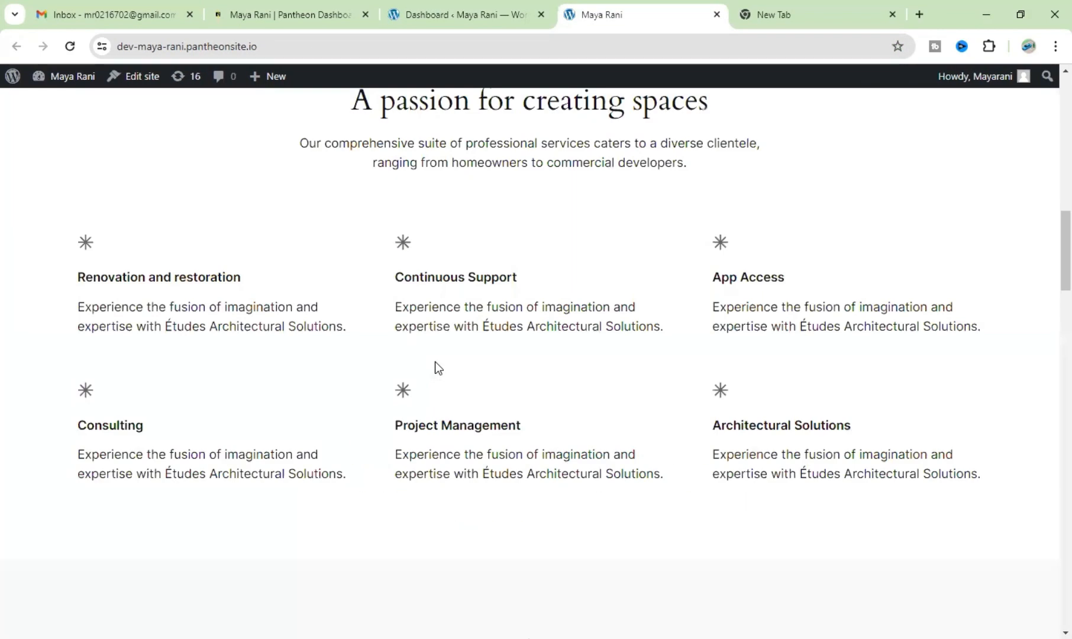
scroll(436, 366, "down", 15)
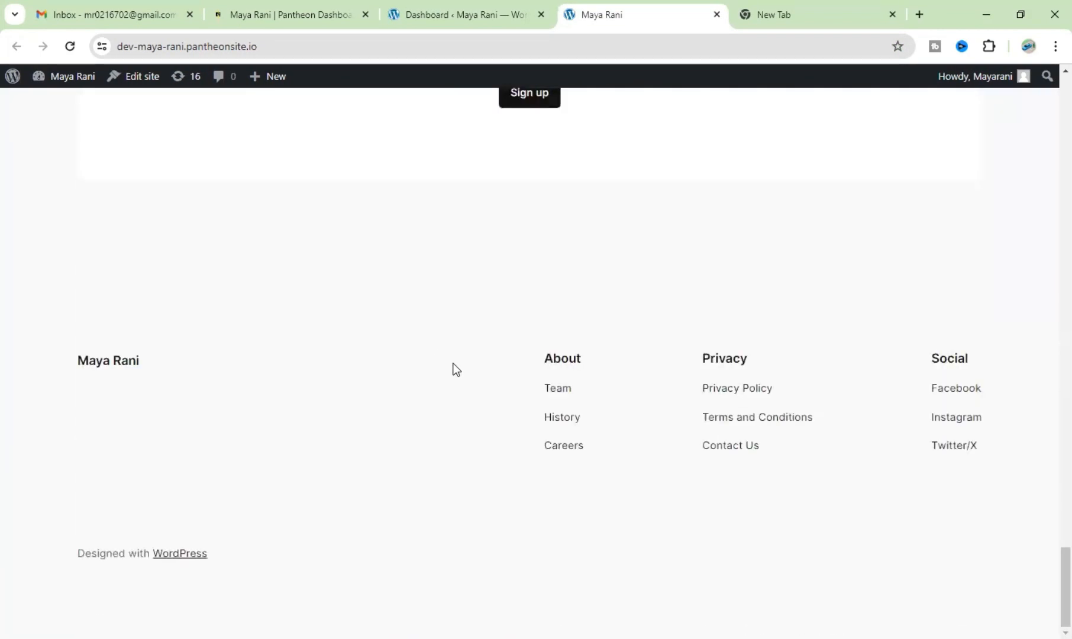
scroll(457, 366, "up", 15)
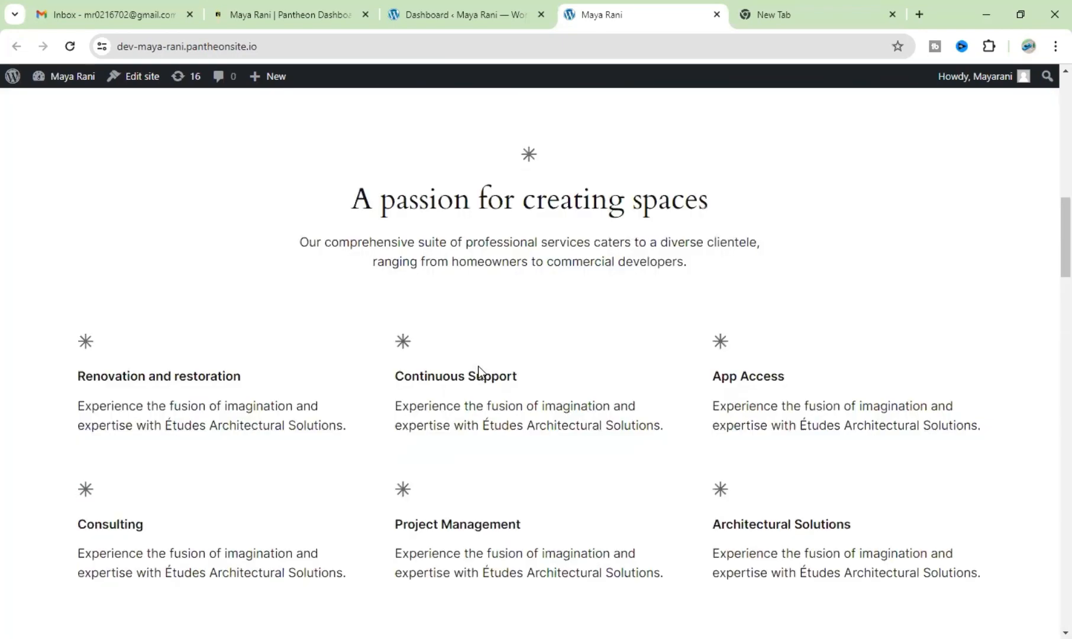
scroll(478, 366, "up", 14)
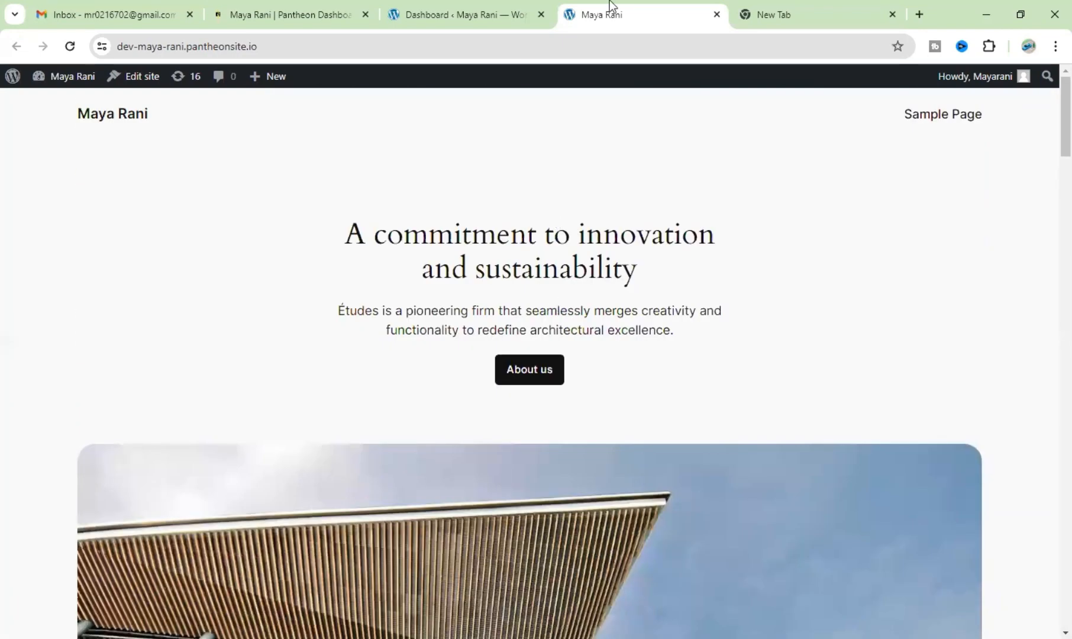
left_click(464, 14)
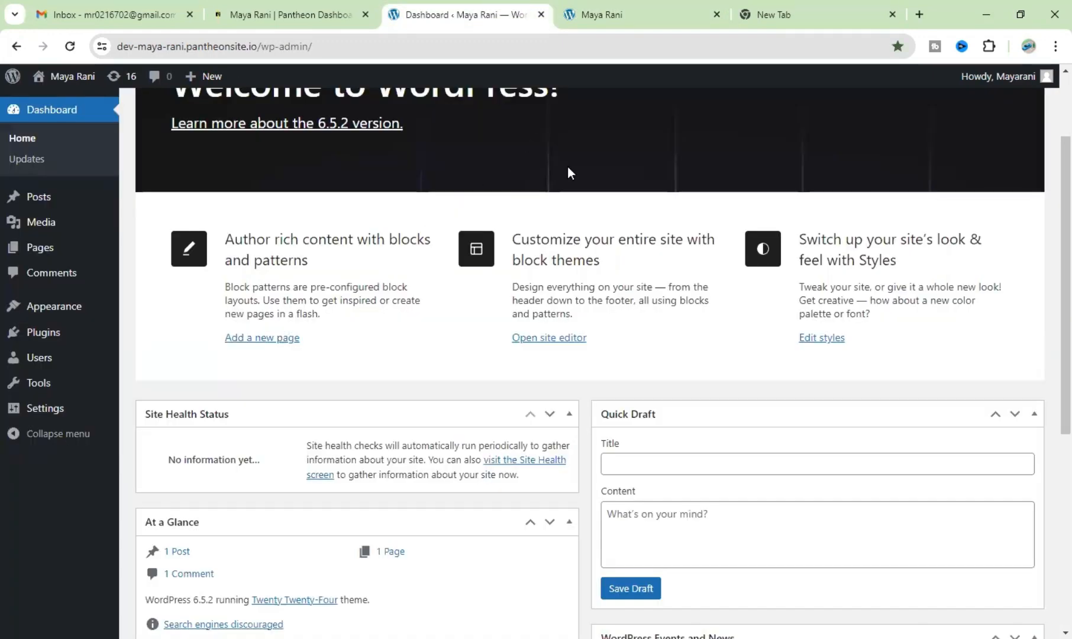
key("ctrl+Tab")
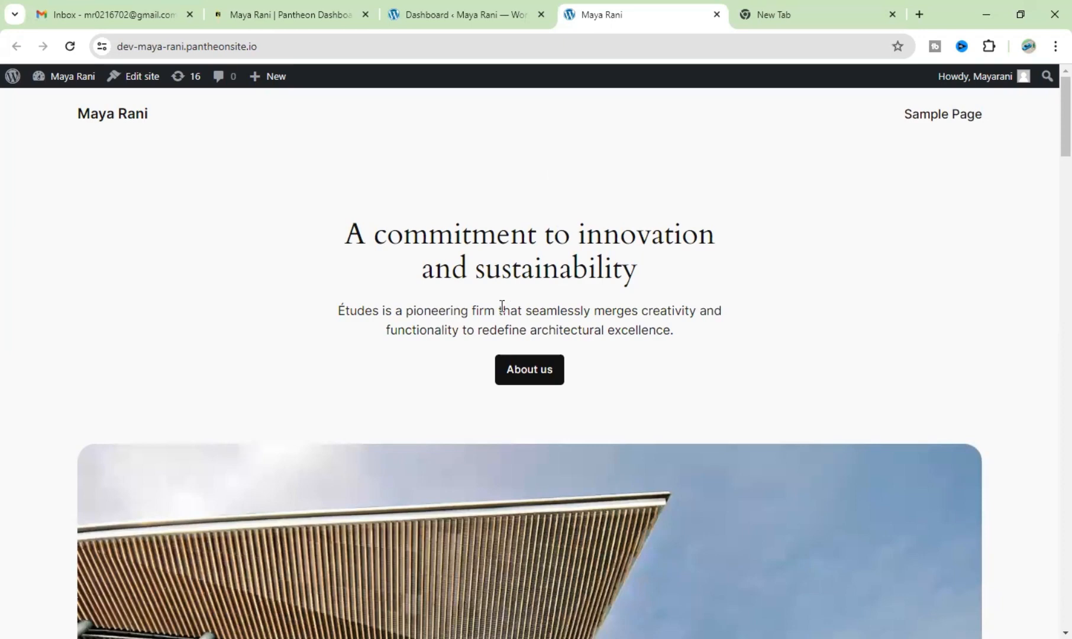
key("ctrl+shift+Tab")
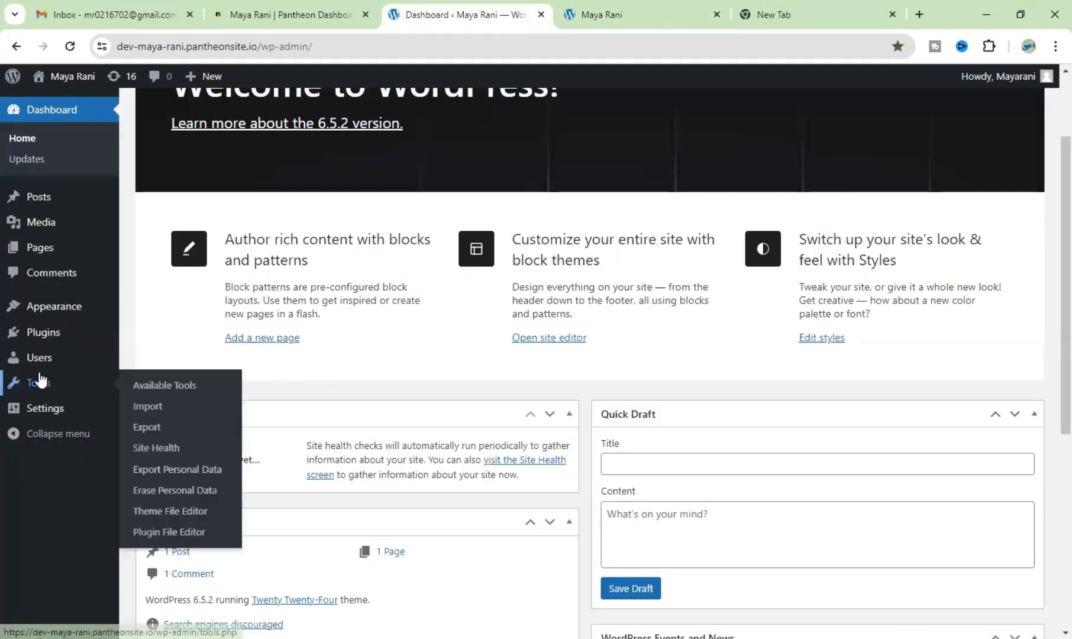
From Appearance > Themes > Add New Theme, search 'astra', then install and activate Astra.
mouse_move(80, 315)
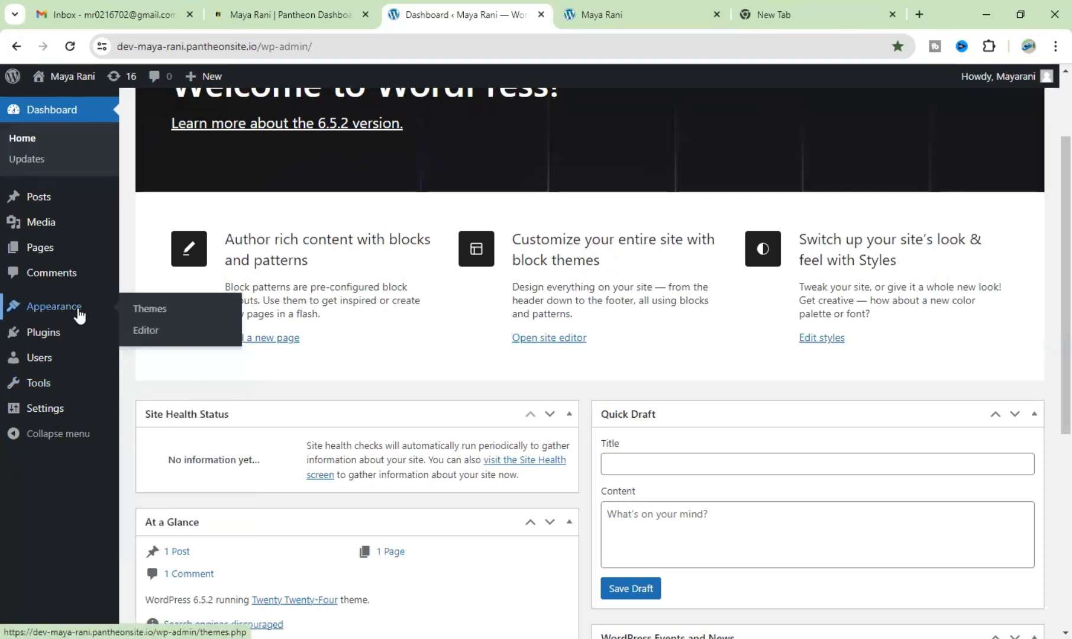
left_click(180, 320)
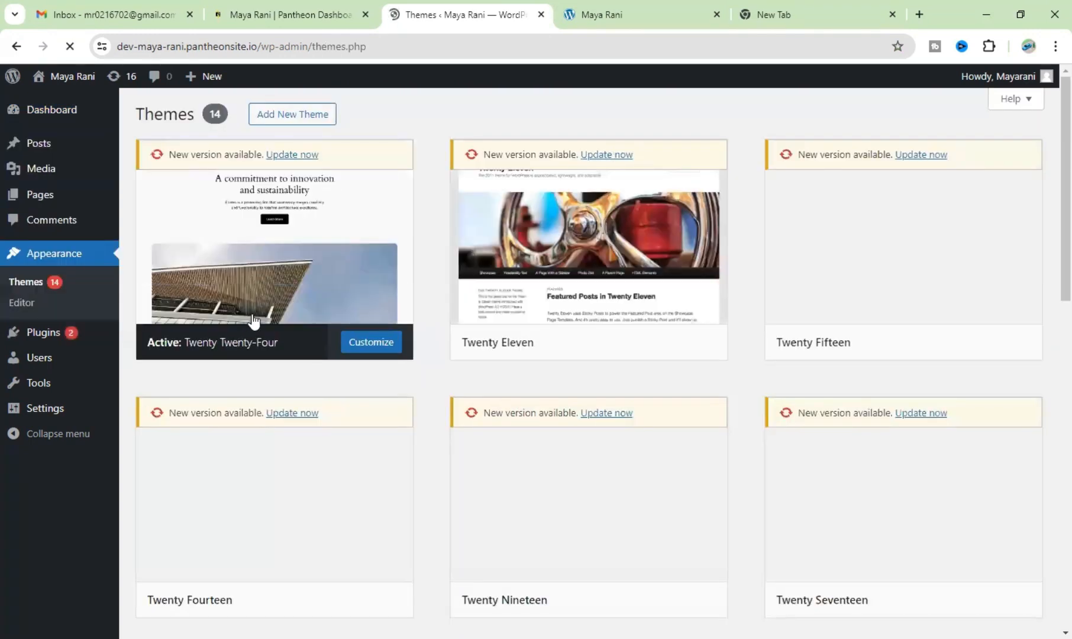
left_click(287, 121)
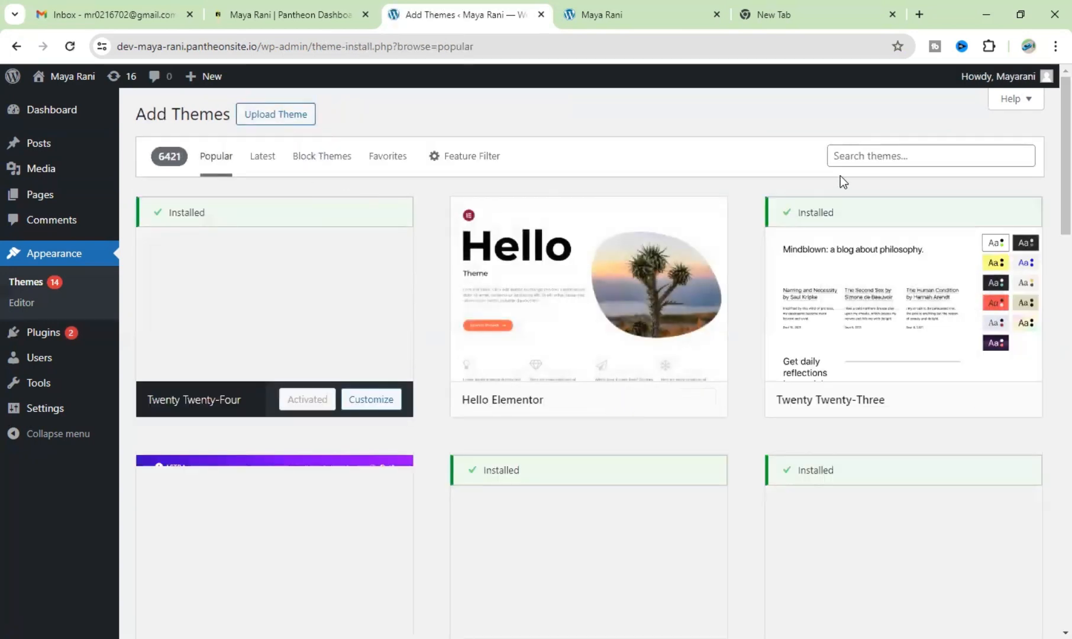
left_click(857, 158)
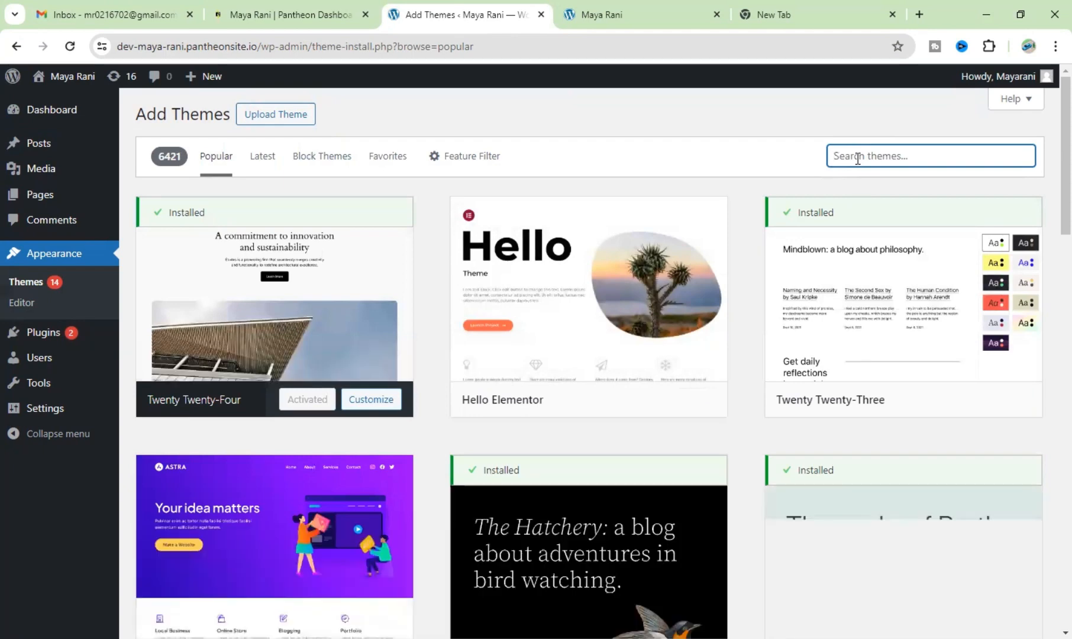
type("at")
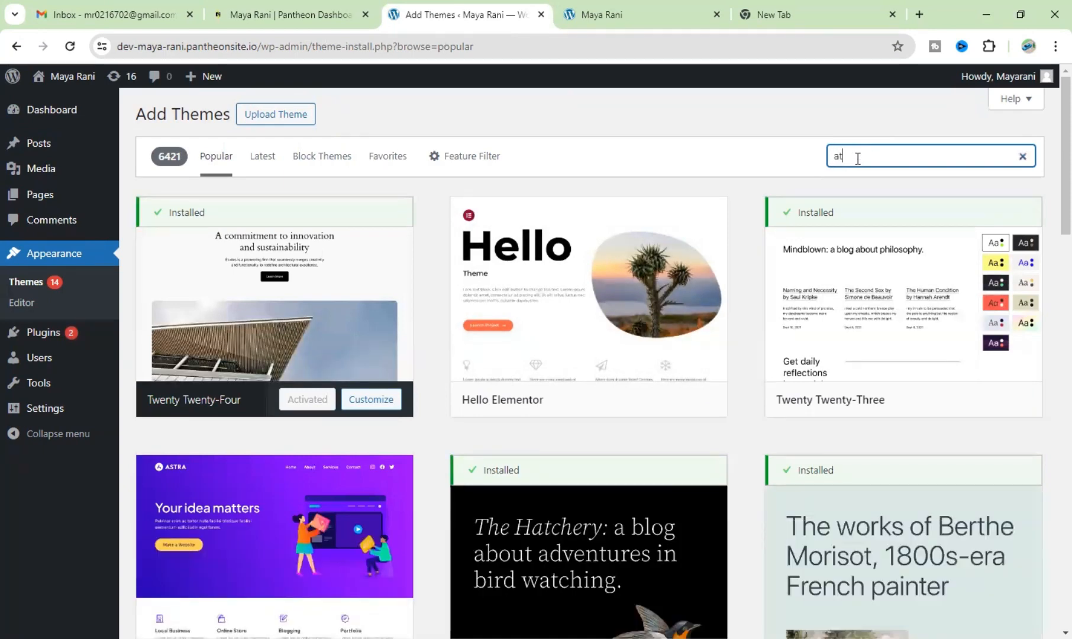
type("sra")
type("=============")
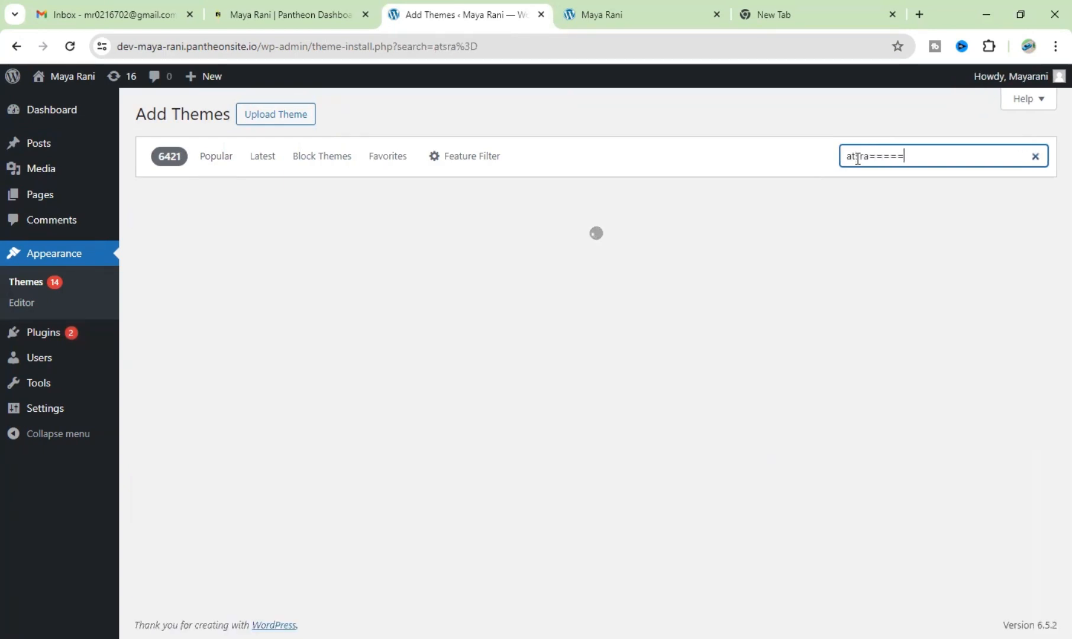
key("BackSpace")
key("BackSpace")
key("BackSpace")
key("BackSpace")
key("BackSpace")
key("BackSpace")
key("BackSpace")
key("BackSpace")
key("BackSpace")
key("BackSpace")
key("BackSpace")
key("BackSpace")
key("BackSpace")
key("BackSpace")
key("BackSpace")
key("BackSpace")
key("BackSpace")
key("BackSpace")
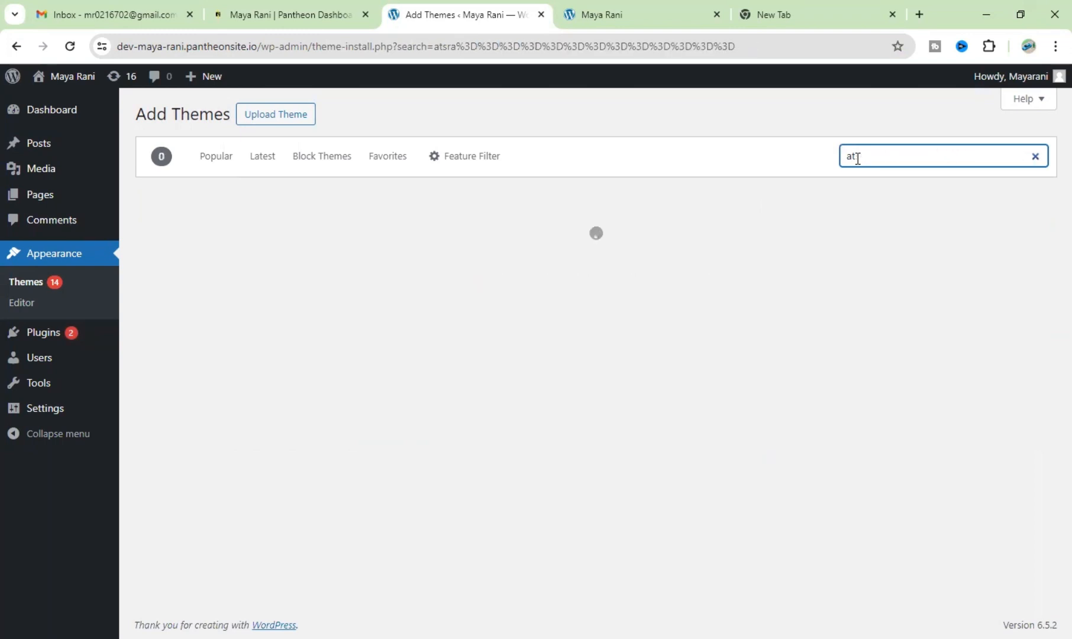
type("a")
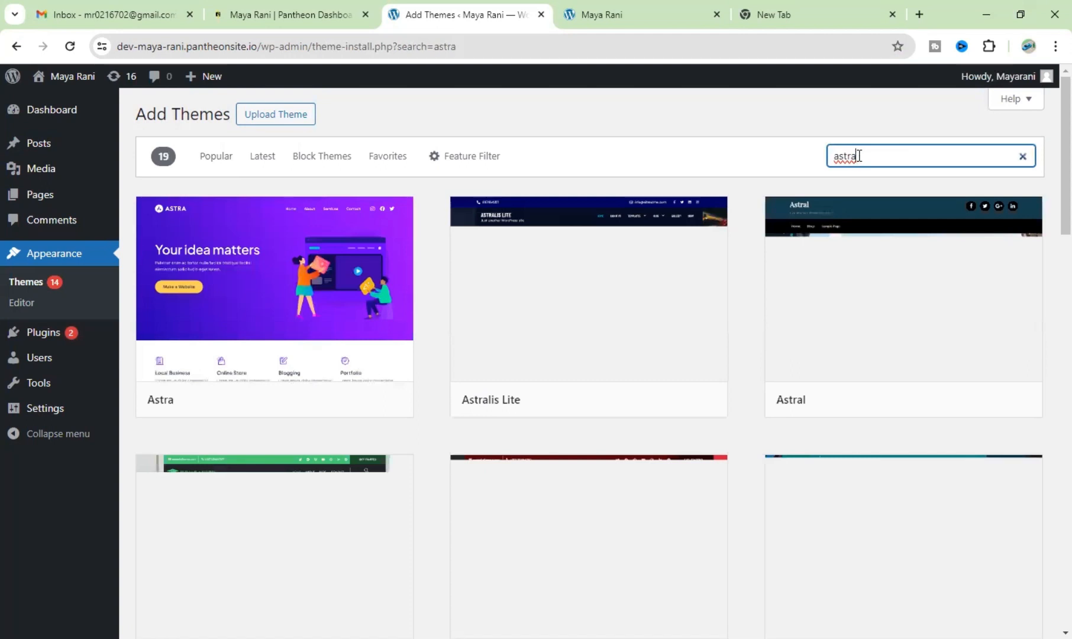
mouse_move(261, 394)
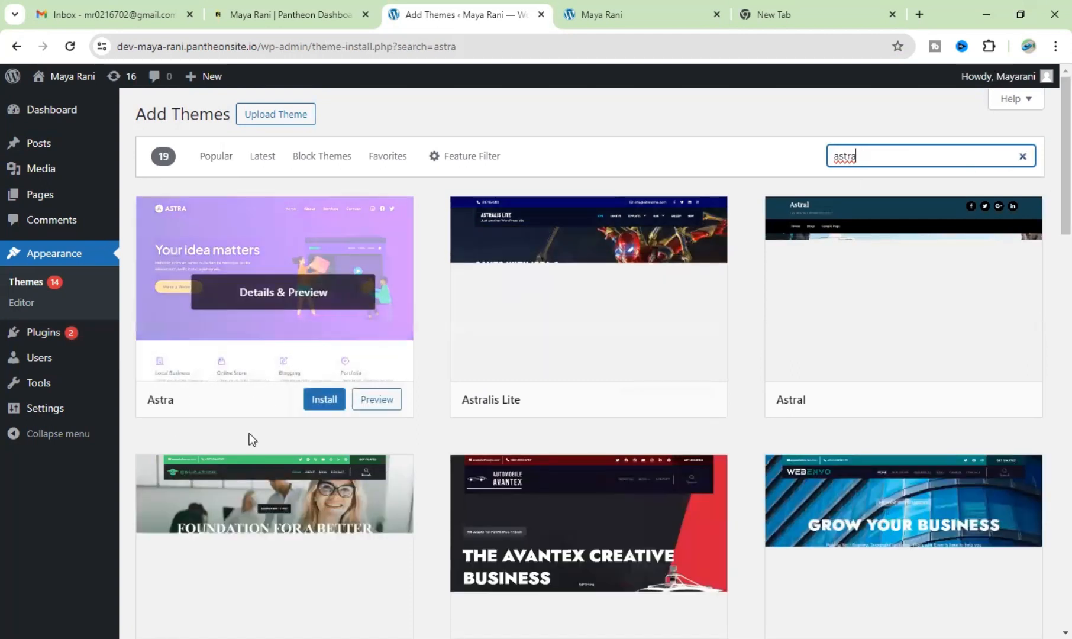
left_click(313, 401)
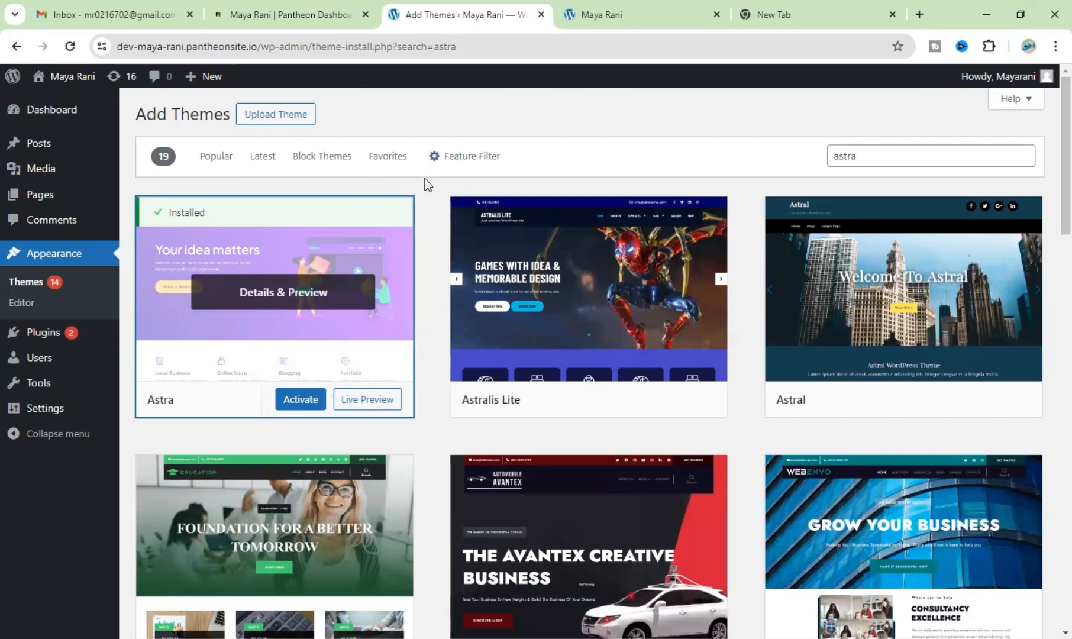
left_click(295, 411)
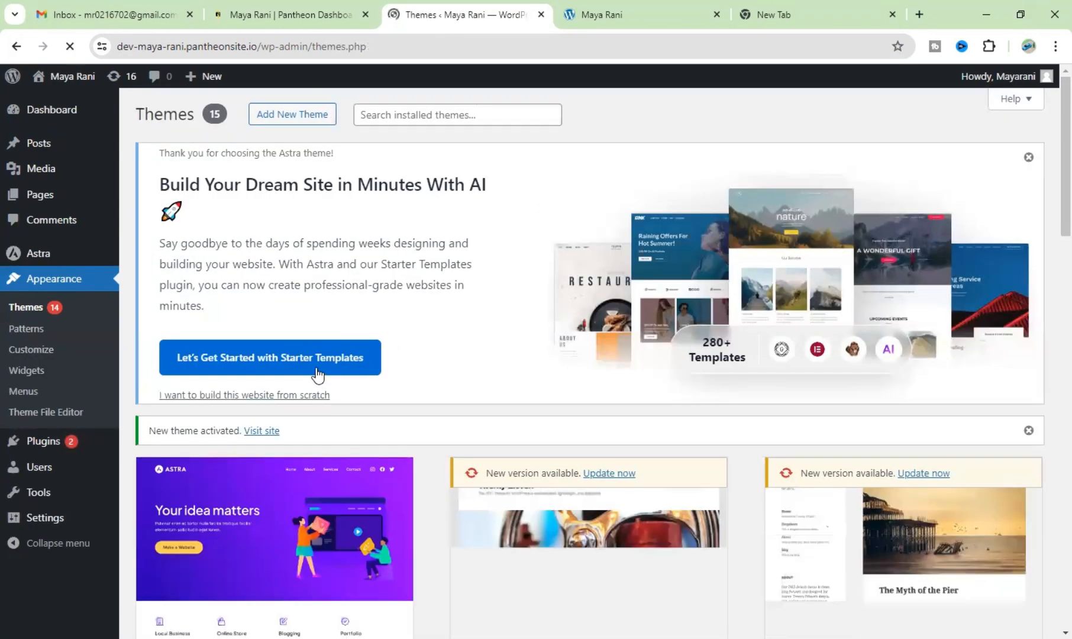
Reload the live site to check it now shows the Astra layout.
scroll(428, 299, "down", 3)
scroll(417, 305, "up", 3)
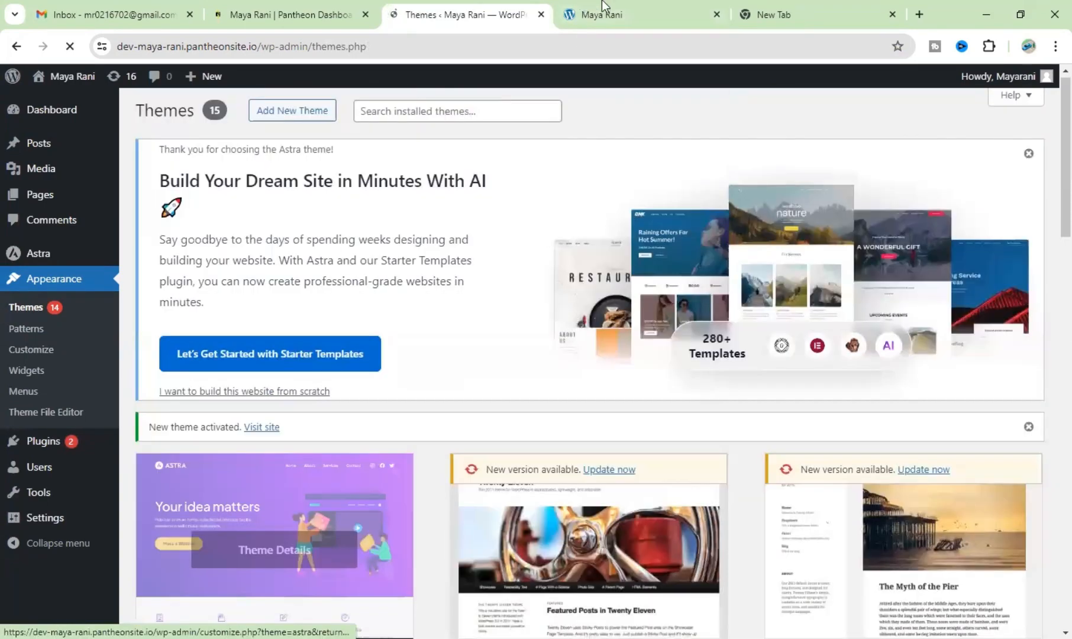
left_click(594, 14)
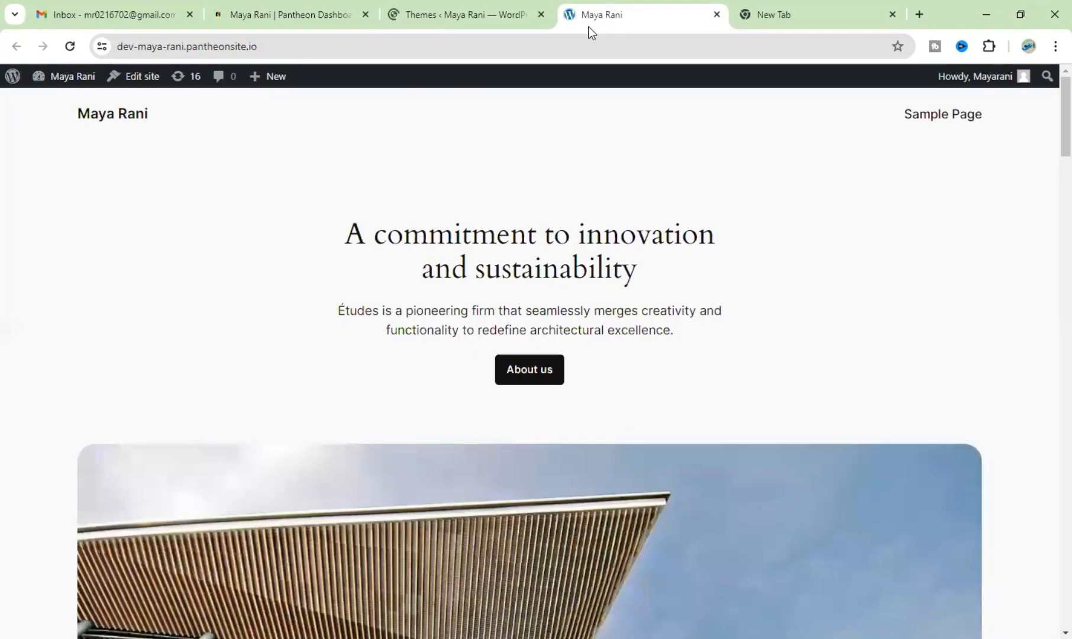
left_click(77, 45)
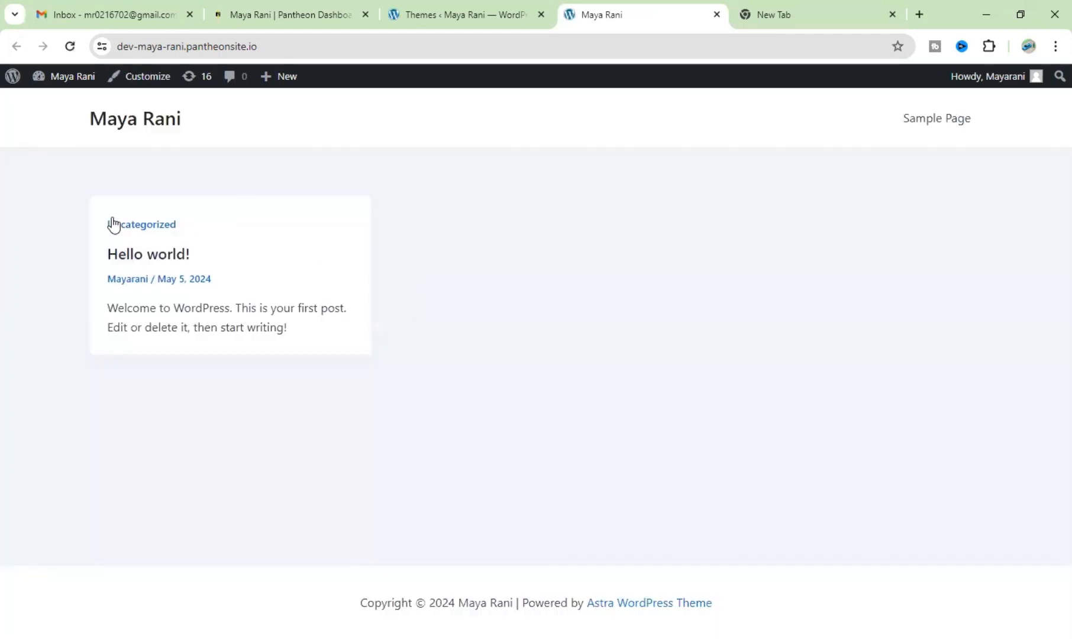
left_click_drag(82, 203, 370, 345)
left_click(399, 287)
Back on the Themes page, open the active Astra theme's details.
left_click(462, 13)
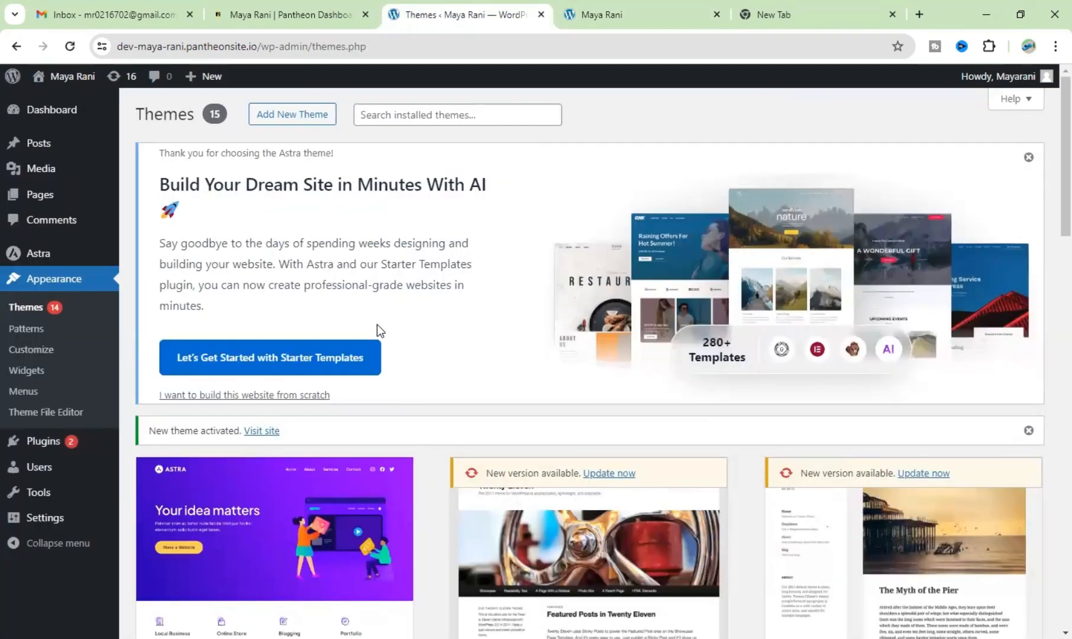
scroll(371, 254, "down", 1)
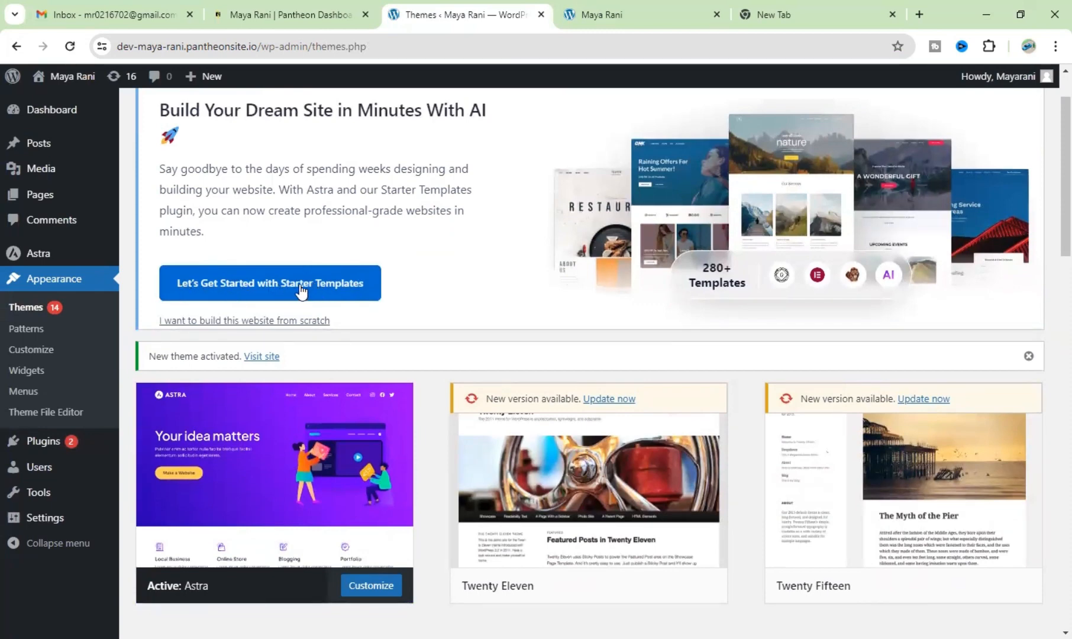
scroll(339, 263, "down", 1)
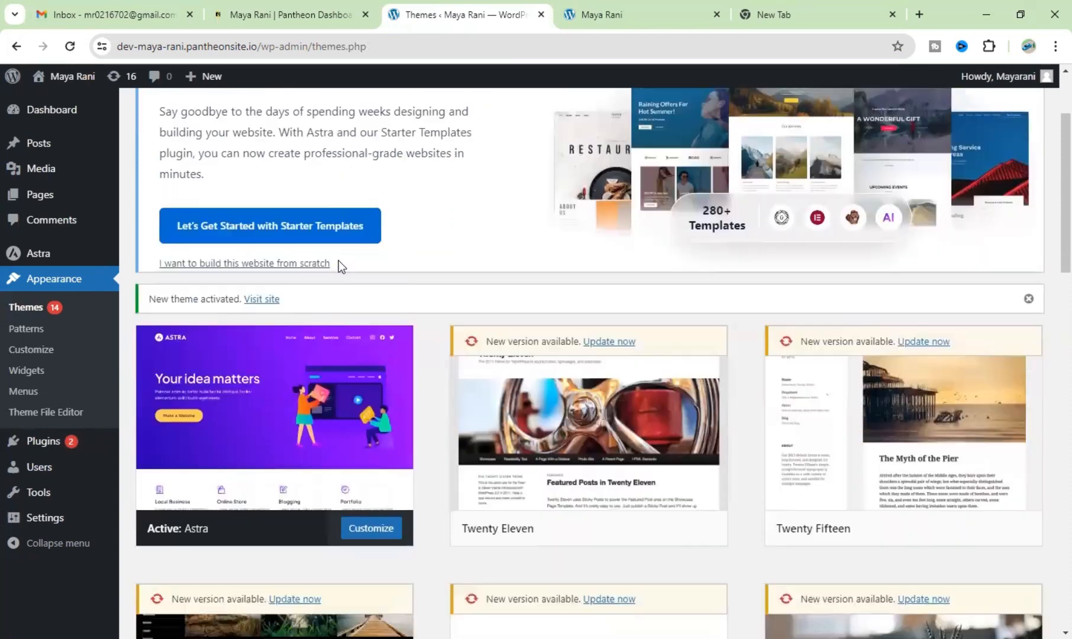
left_click(391, 378)
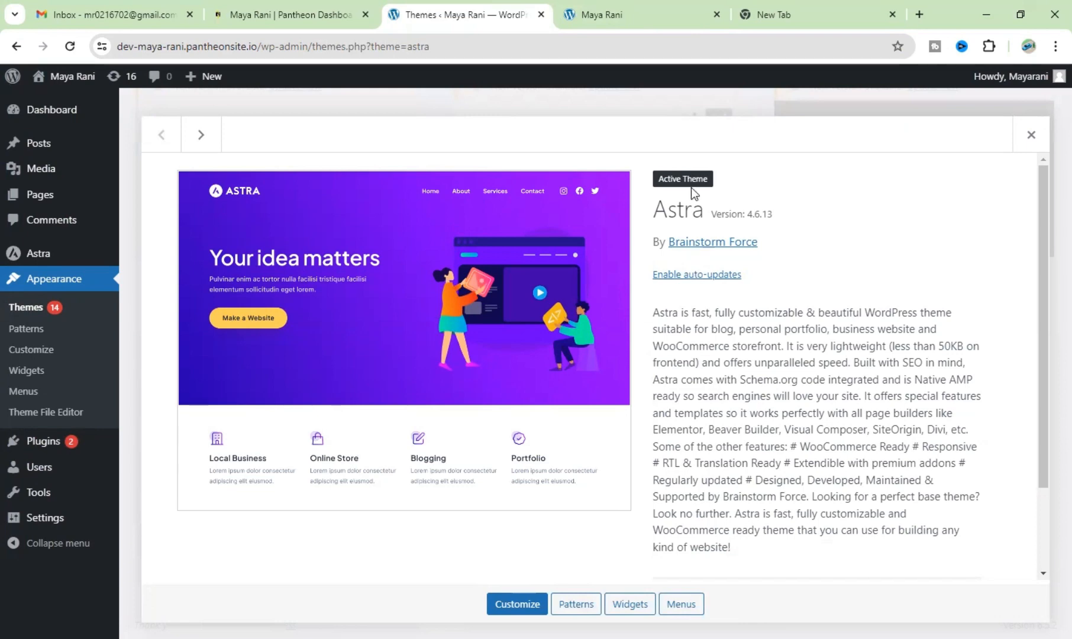
Close the Astra theme details and scroll to the top of the Themes page, showing the welcome banner.
left_click(682, 605)
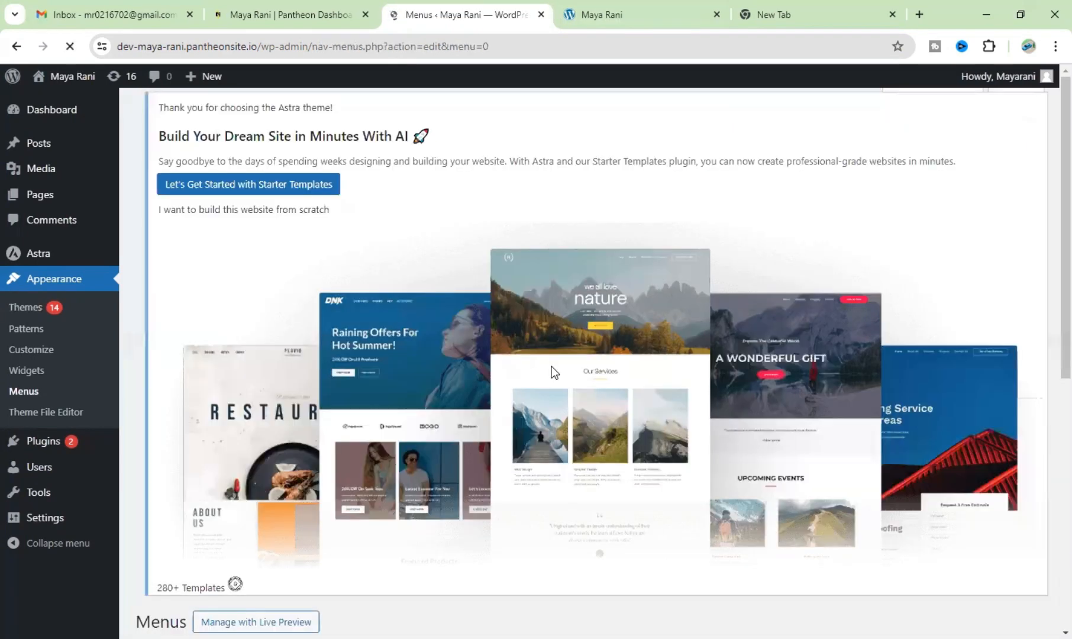
scroll(333, 284, "down", 4)
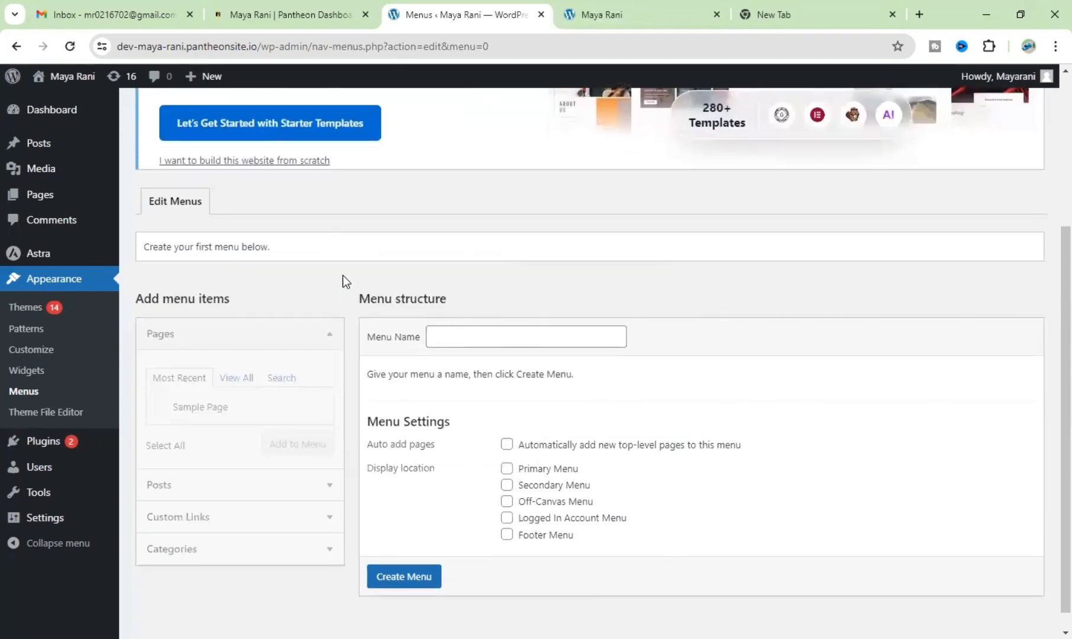
left_click(23, 47)
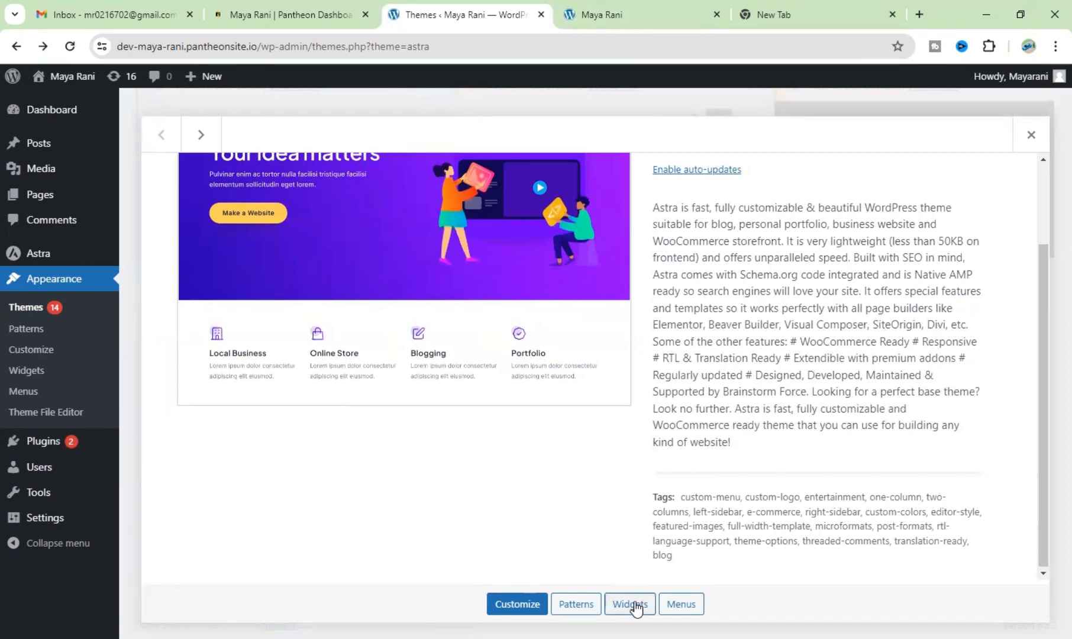
scroll(435, 254, "up", 2)
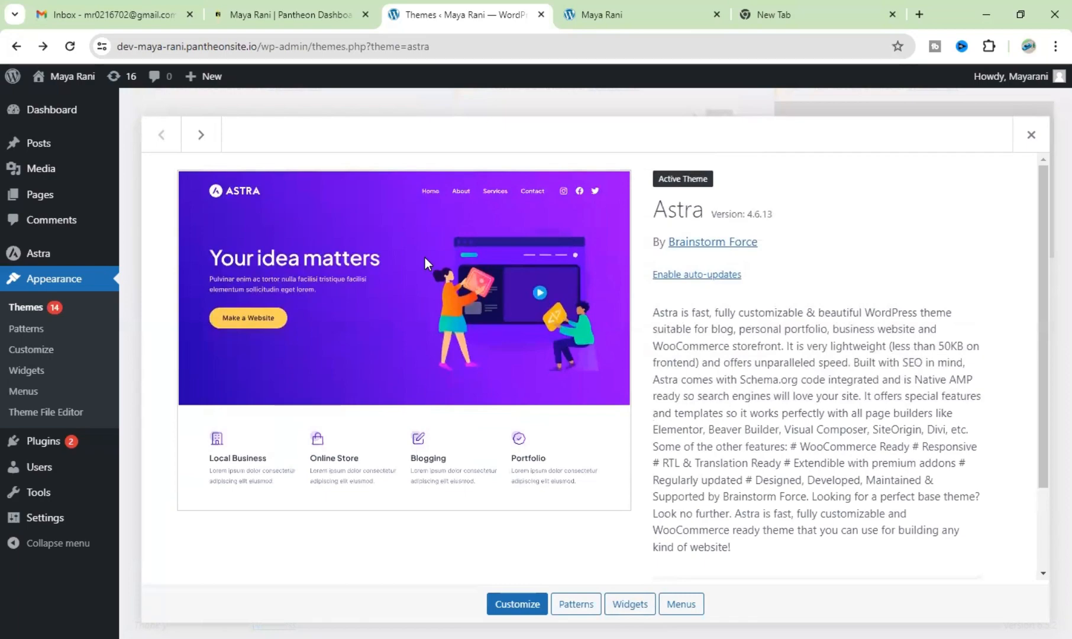
left_click(76, 281)
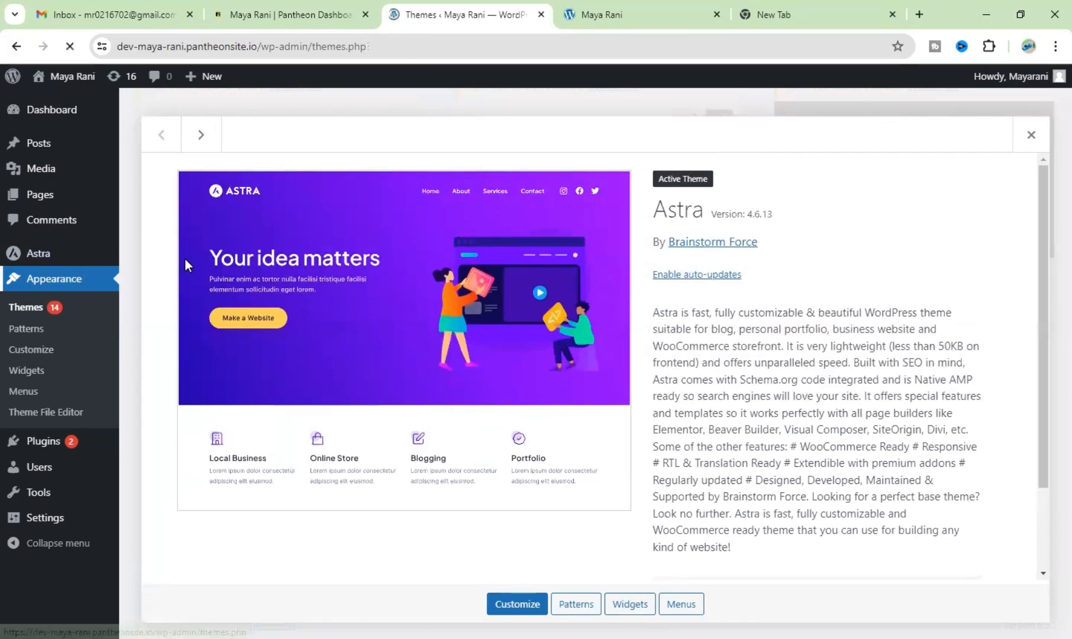
scroll(311, 354, "down", 3)
scroll(339, 277, "up", 2)
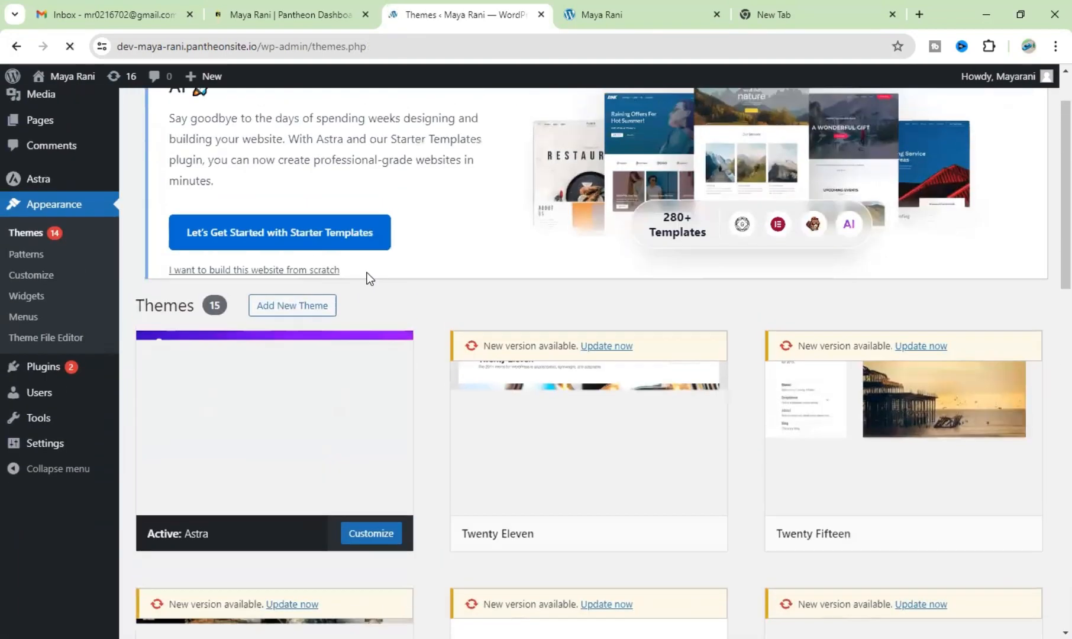
scroll(367, 274, "up", 1)
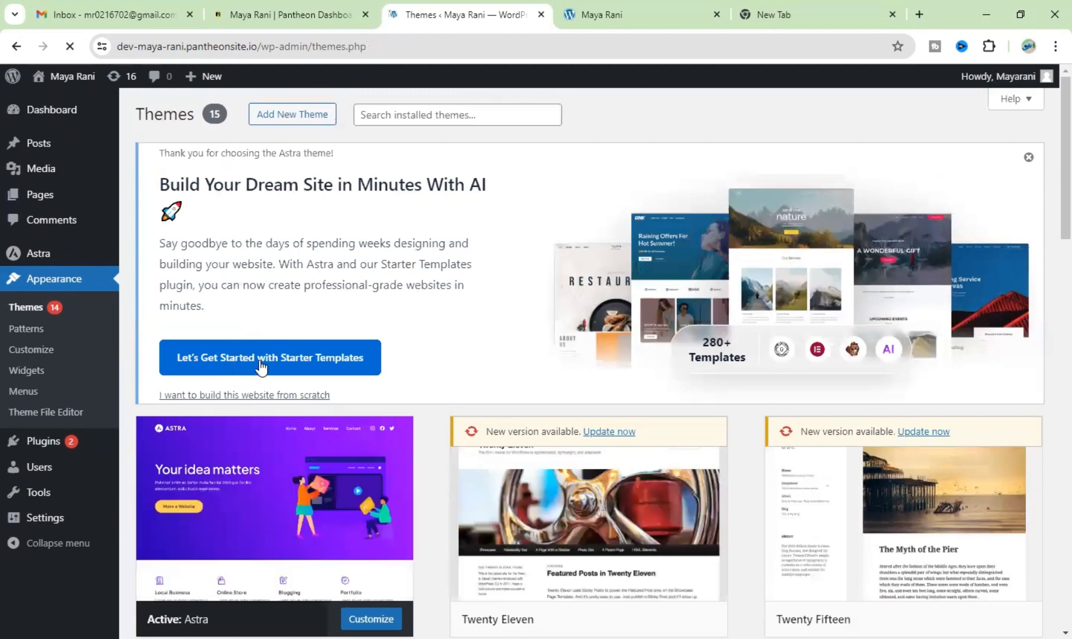
Launch 'Let's Get Started with Starter Templates' and wait for its start screen.
left_click(308, 358)
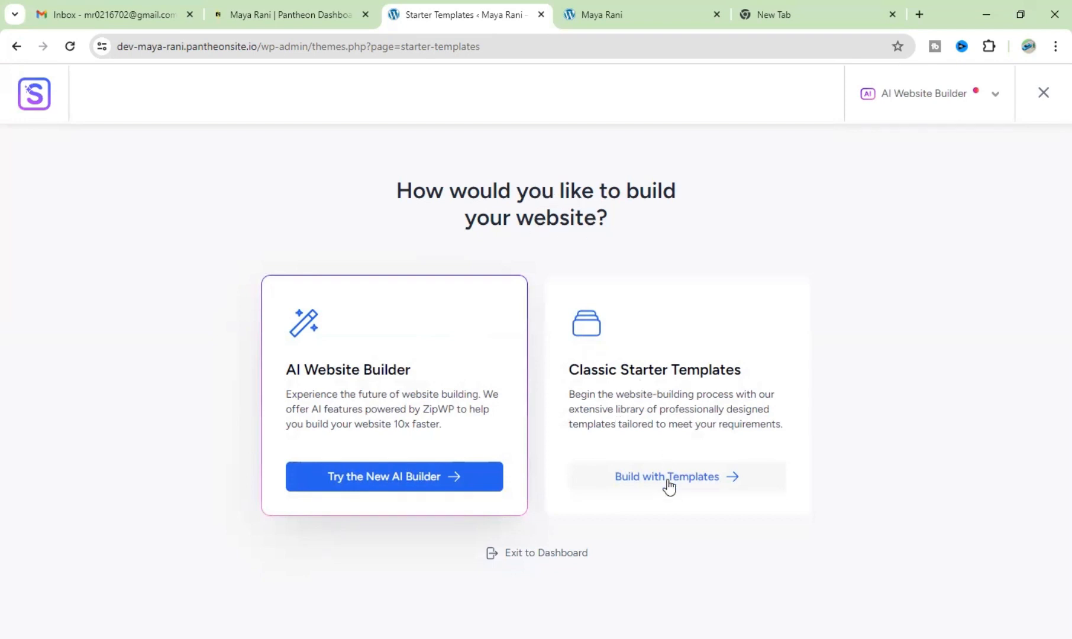
Open the classic Build with Templates gallery and dismiss the AI website builder promotion.
left_click(629, 473)
mouse_move(450, 342)
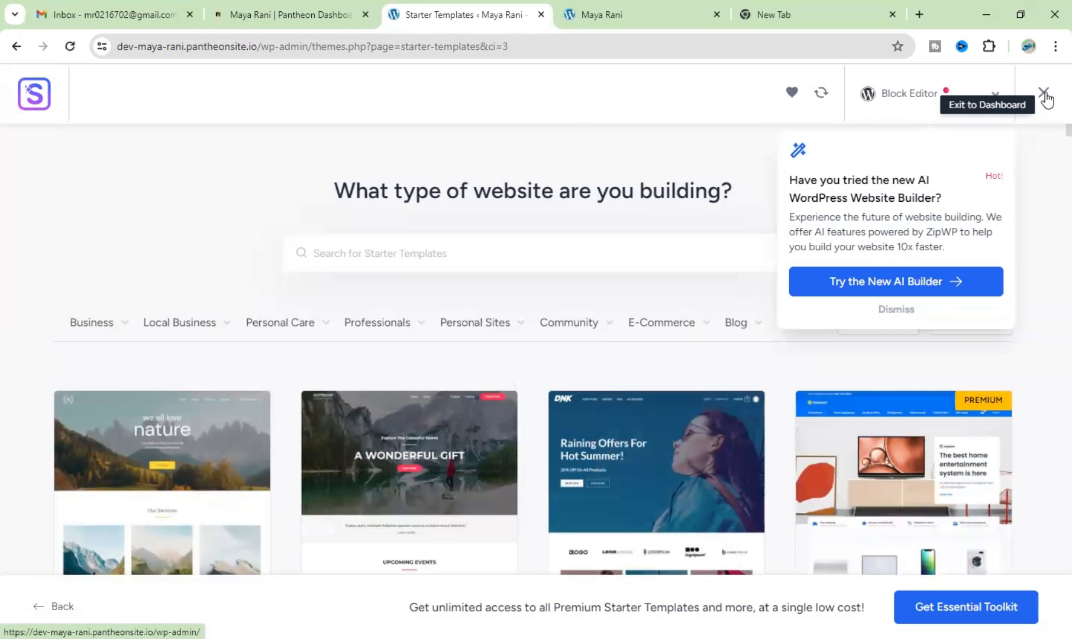
left_click(832, 327)
scroll(506, 349, "down", 4)
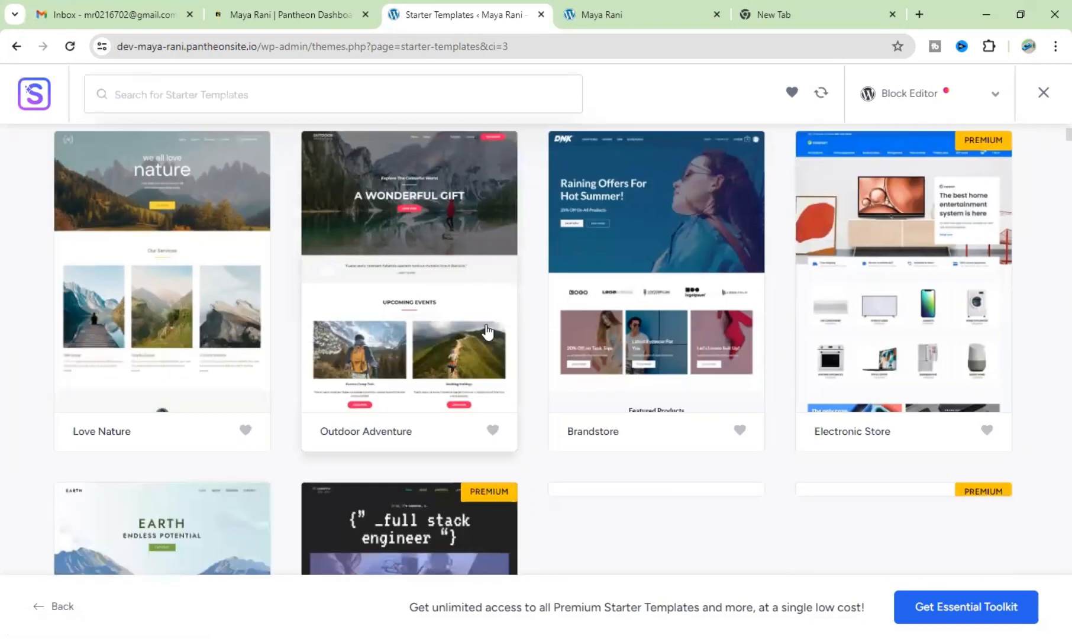
scroll(508, 326, "down", 4)
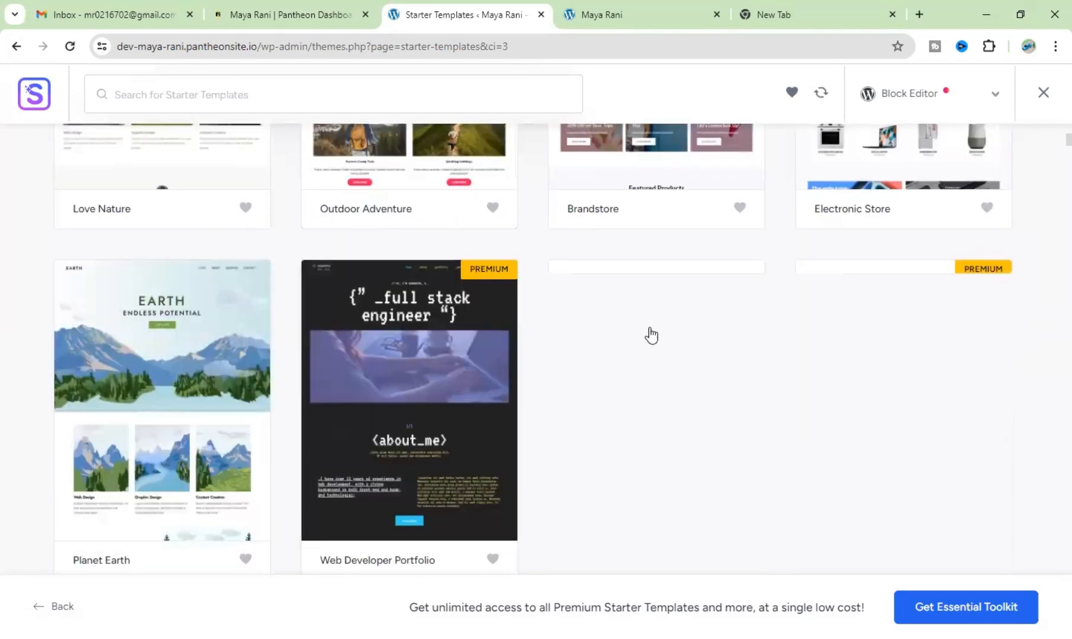
scroll(651, 335, "up", 10)
Browse each website category tab to see its subcategories.
mouse_move(113, 325)
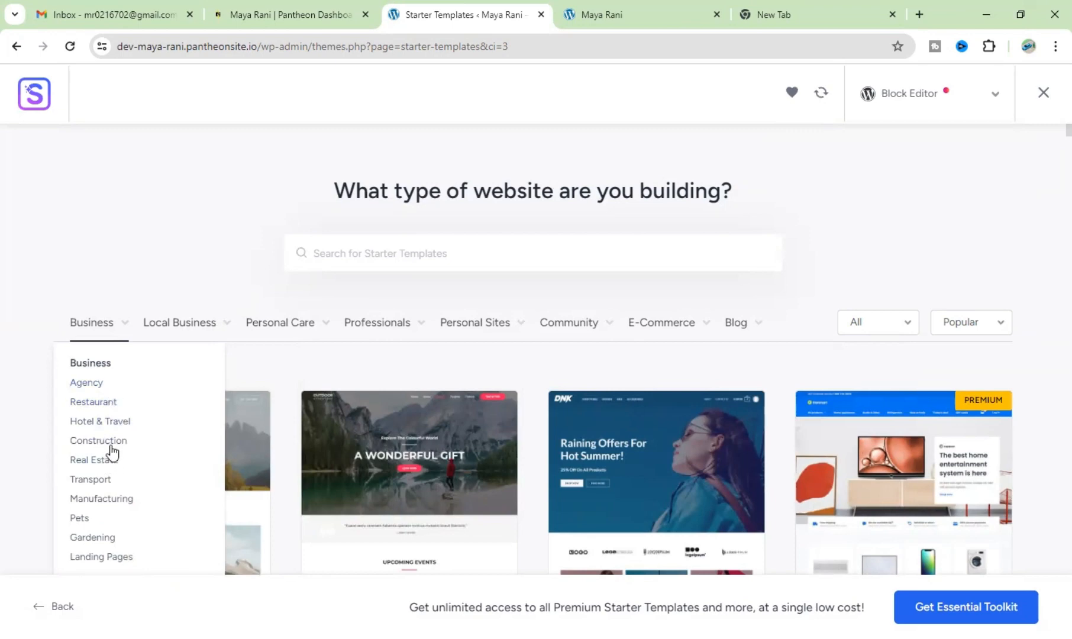
mouse_move(192, 330)
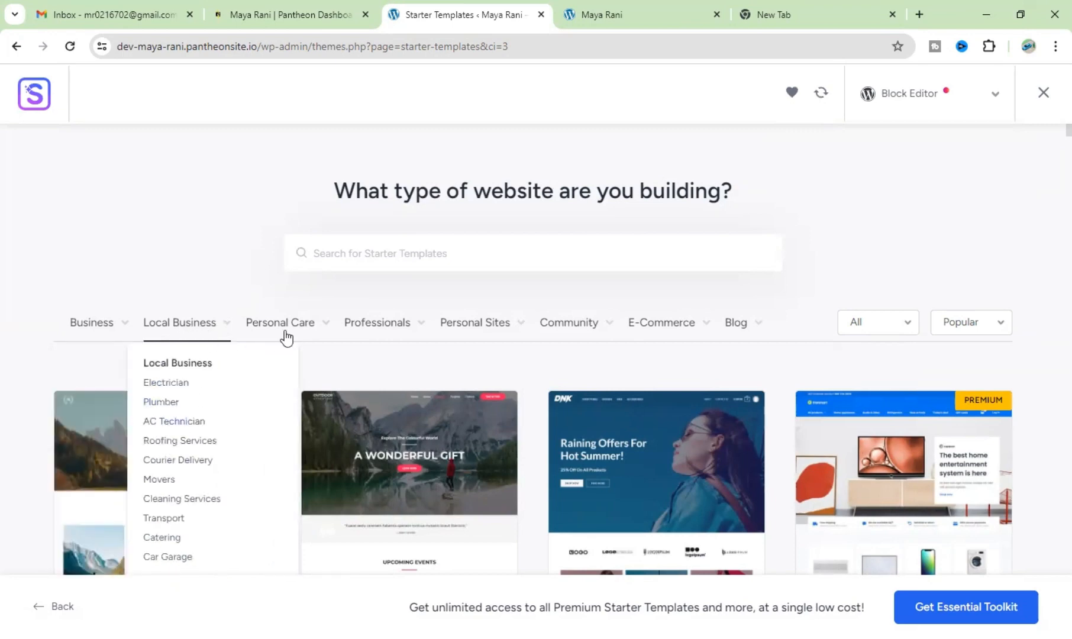
mouse_move(378, 327)
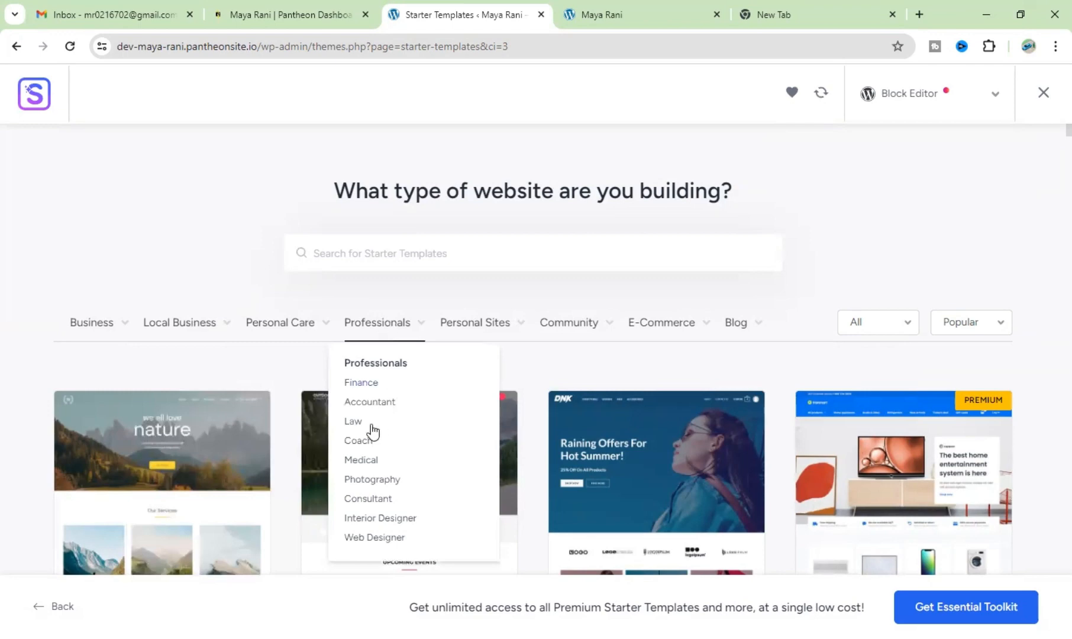
mouse_move(481, 328)
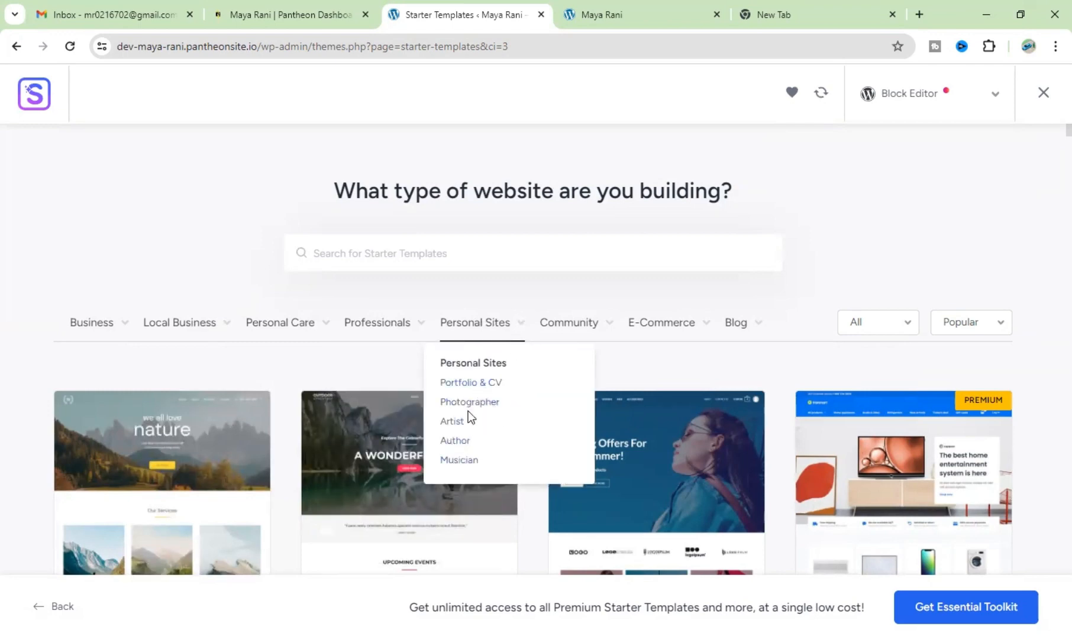
mouse_move(593, 325)
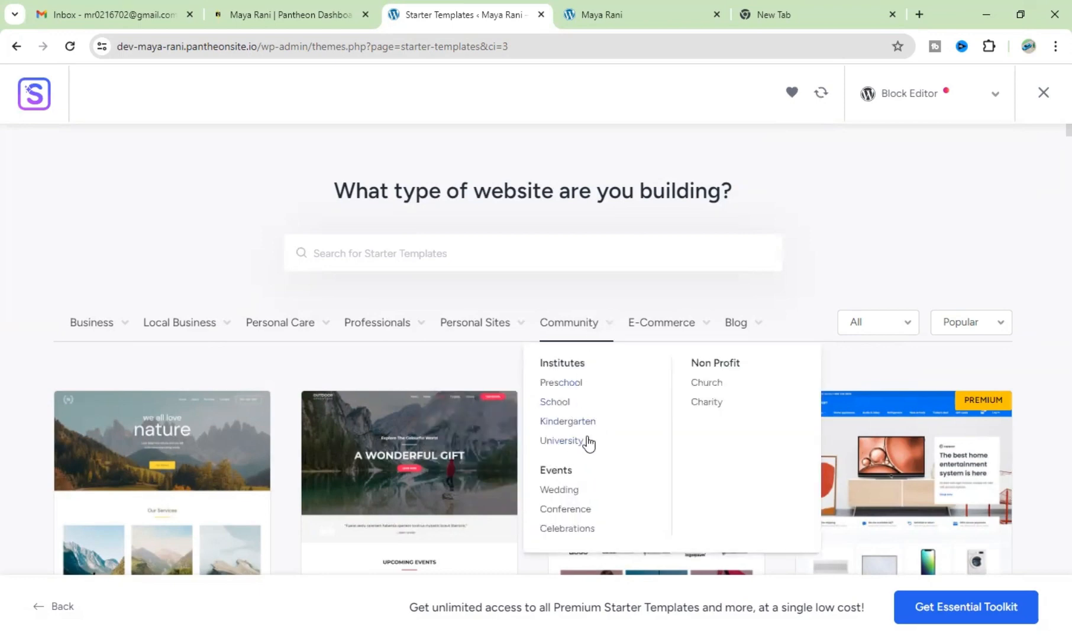
mouse_move(661, 325)
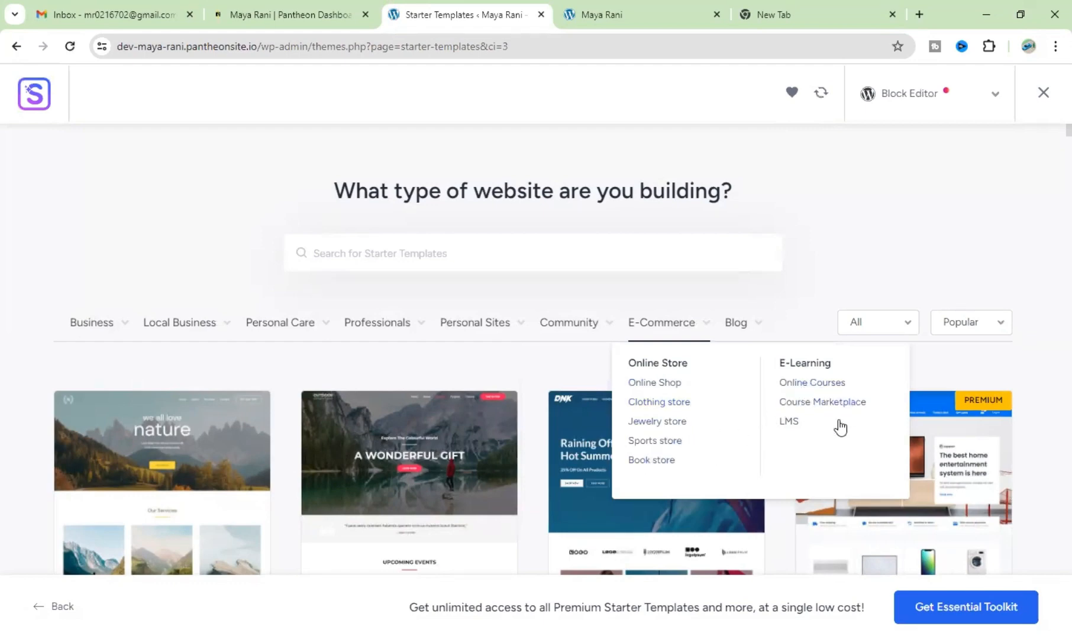
mouse_move(744, 335)
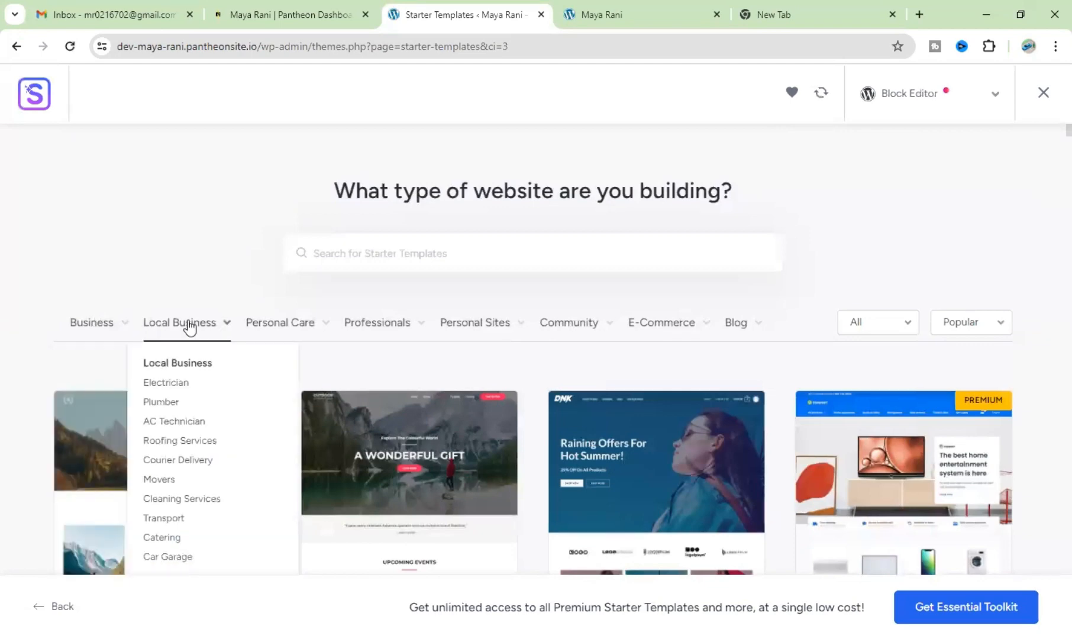
mouse_move(281, 327)
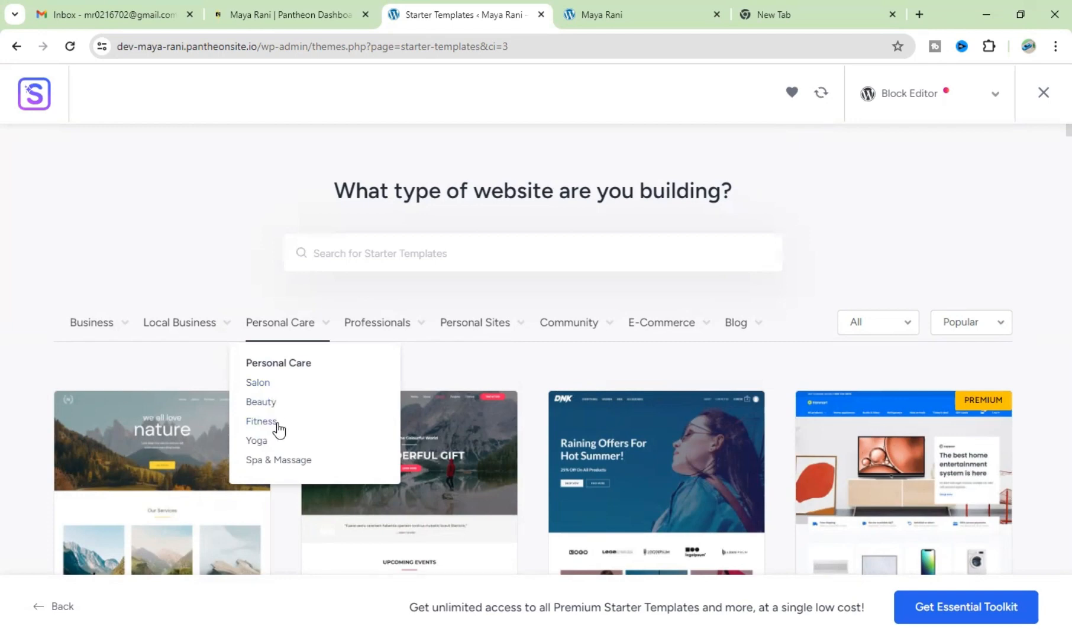
Filter the gallery to Personal Care > Beauty and scroll through the results.
left_click(270, 406)
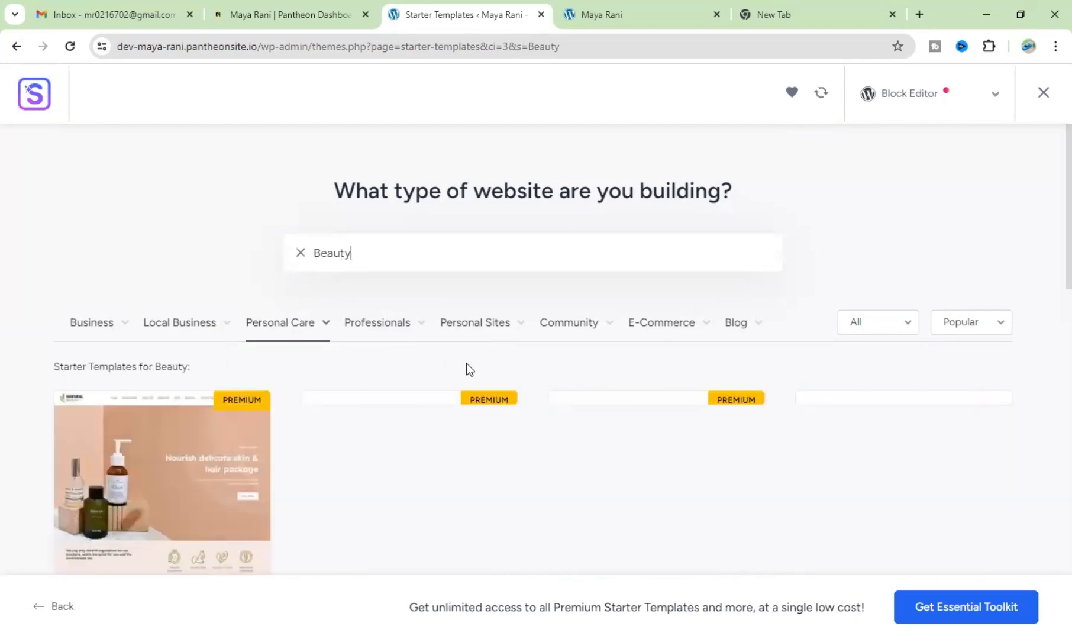
scroll(467, 363, "down", 3)
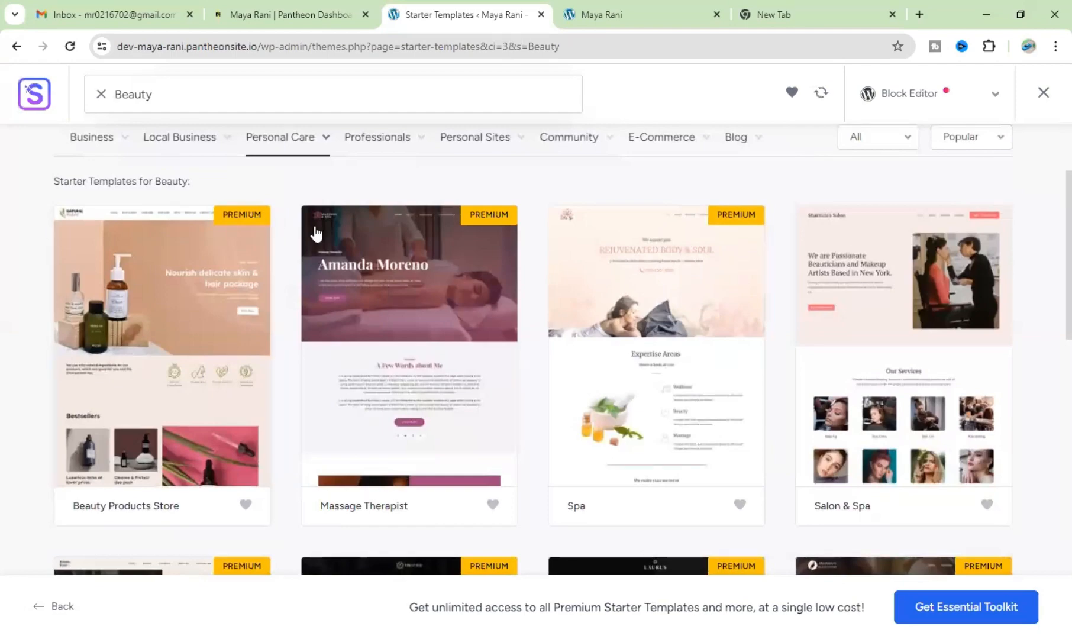
scroll(407, 282, "down", 6)
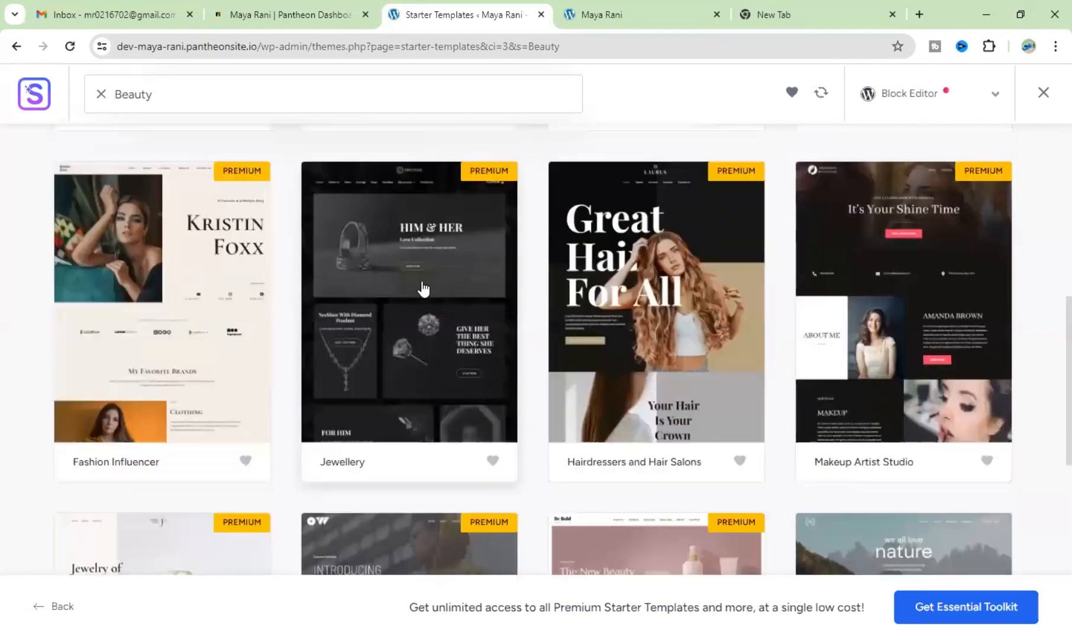
scroll(422, 288, "down", 9)
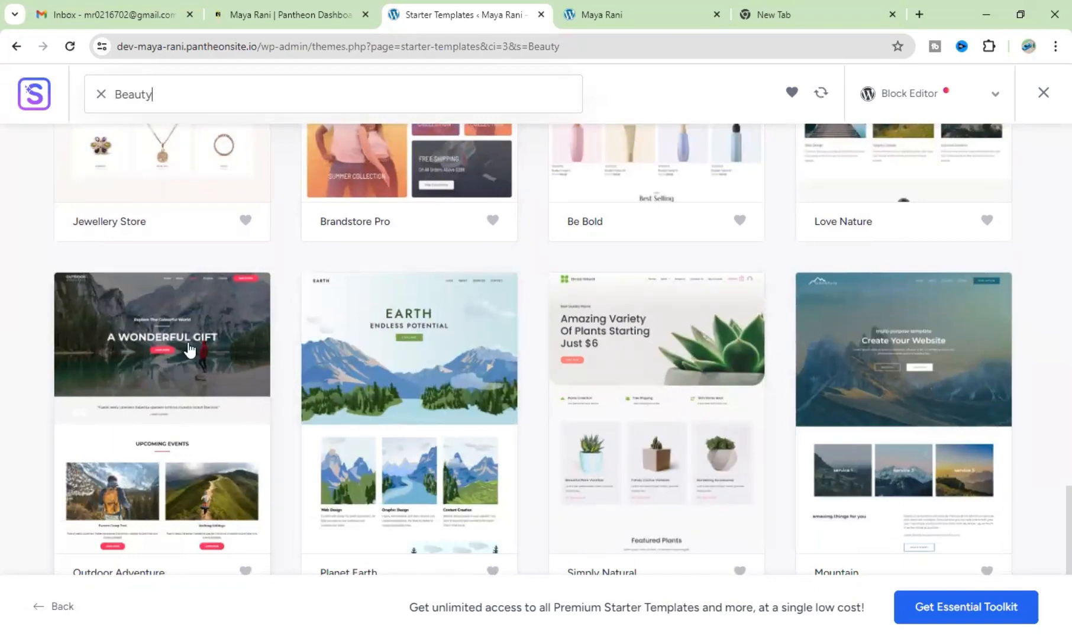
scroll(454, 257, "up", 1)
scroll(459, 265, "up", 10)
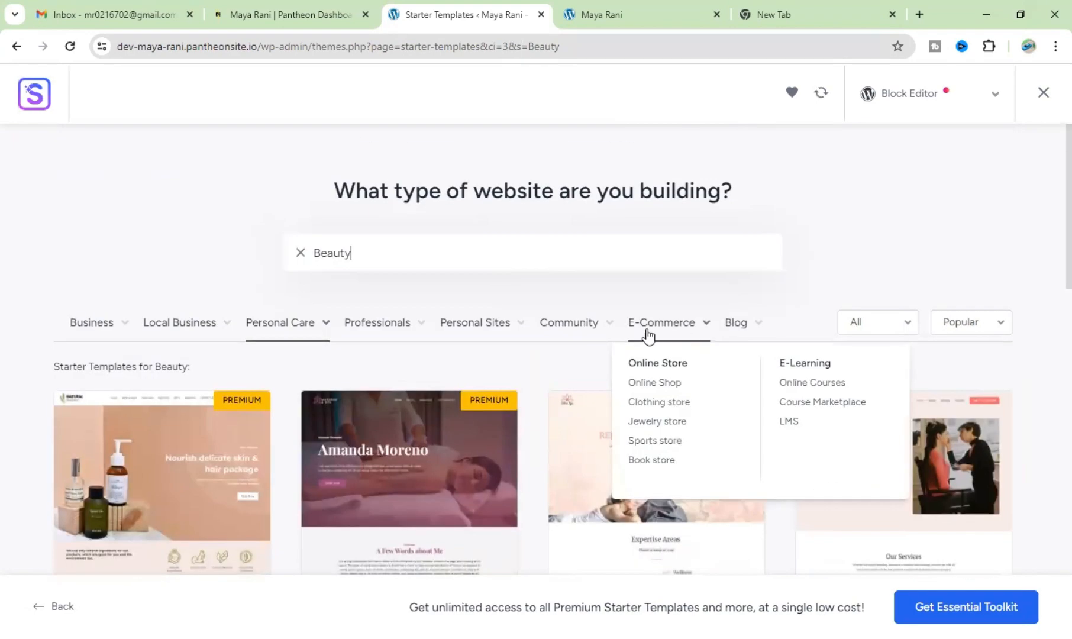
Switch the gallery to Professionals > Interior Designer templates and look through them.
mouse_move(566, 336)
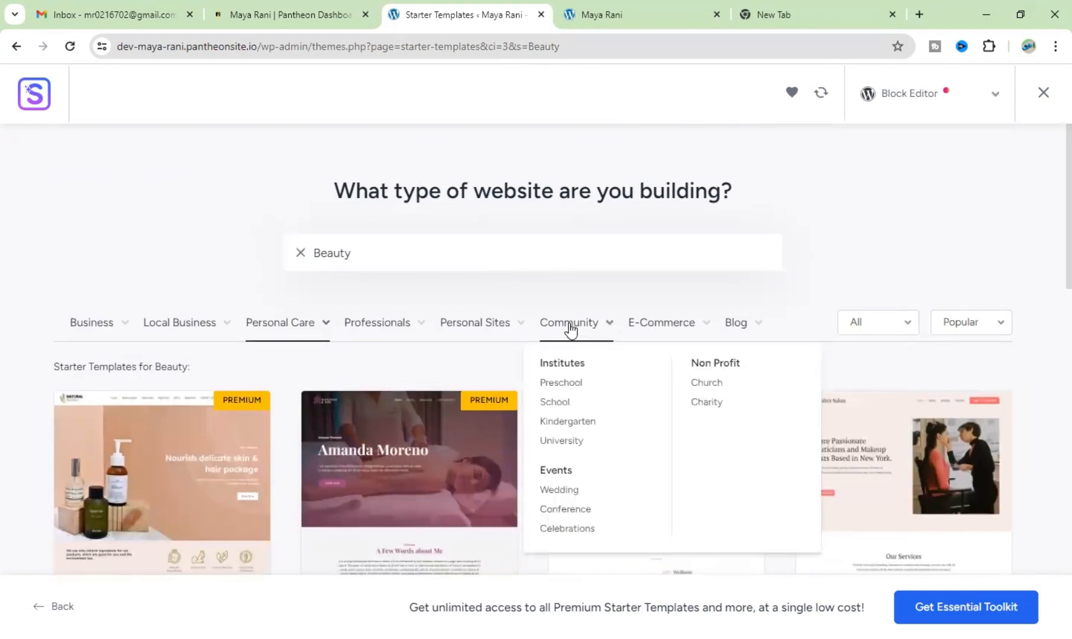
mouse_move(479, 329)
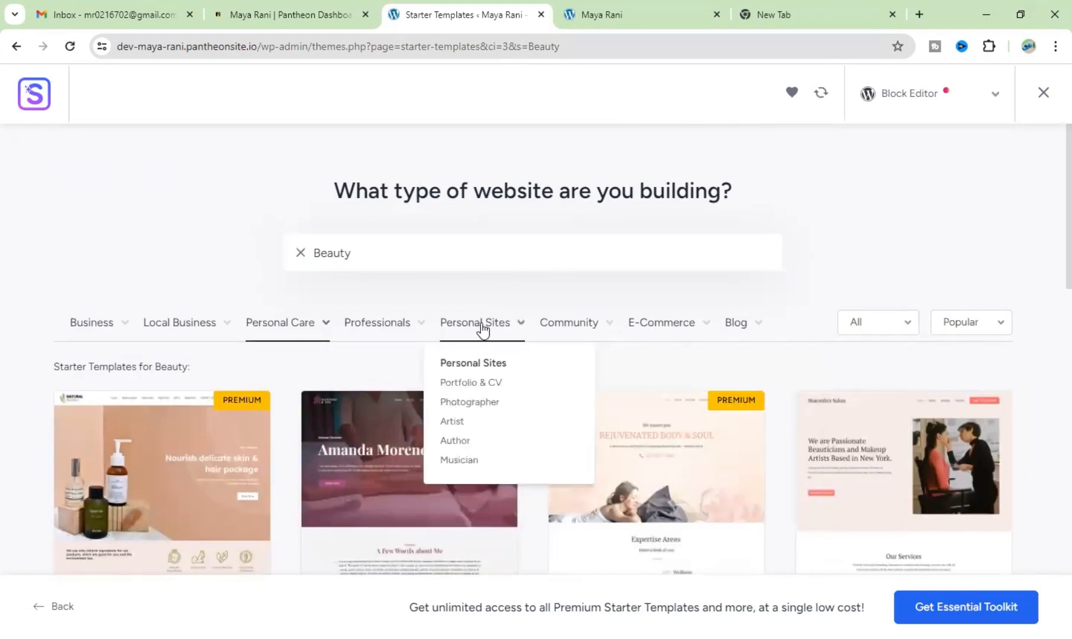
mouse_move(390, 327)
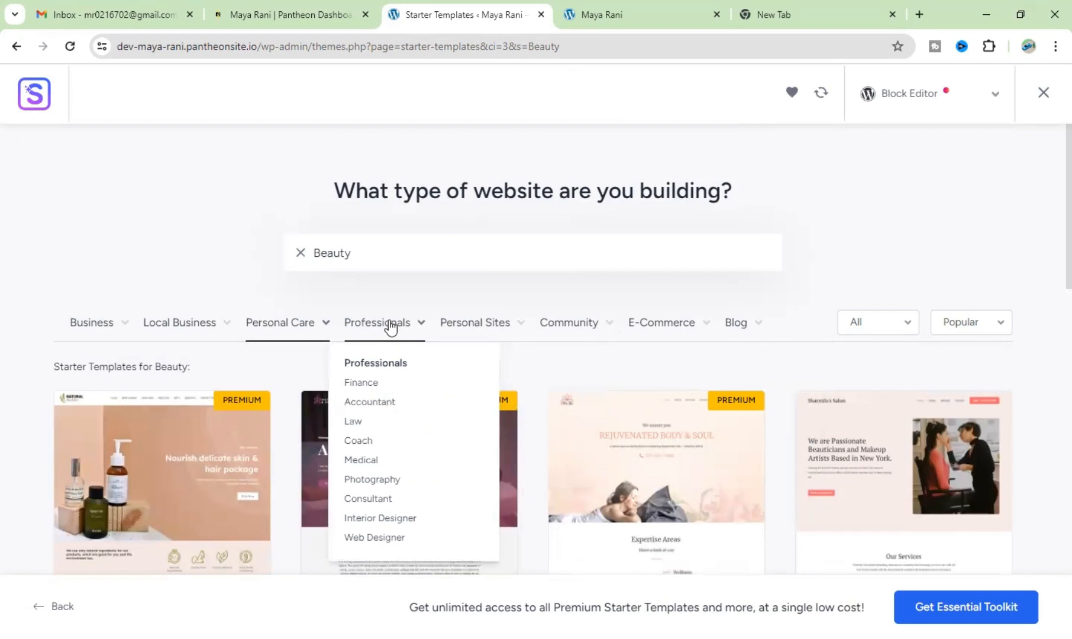
left_click(390, 520)
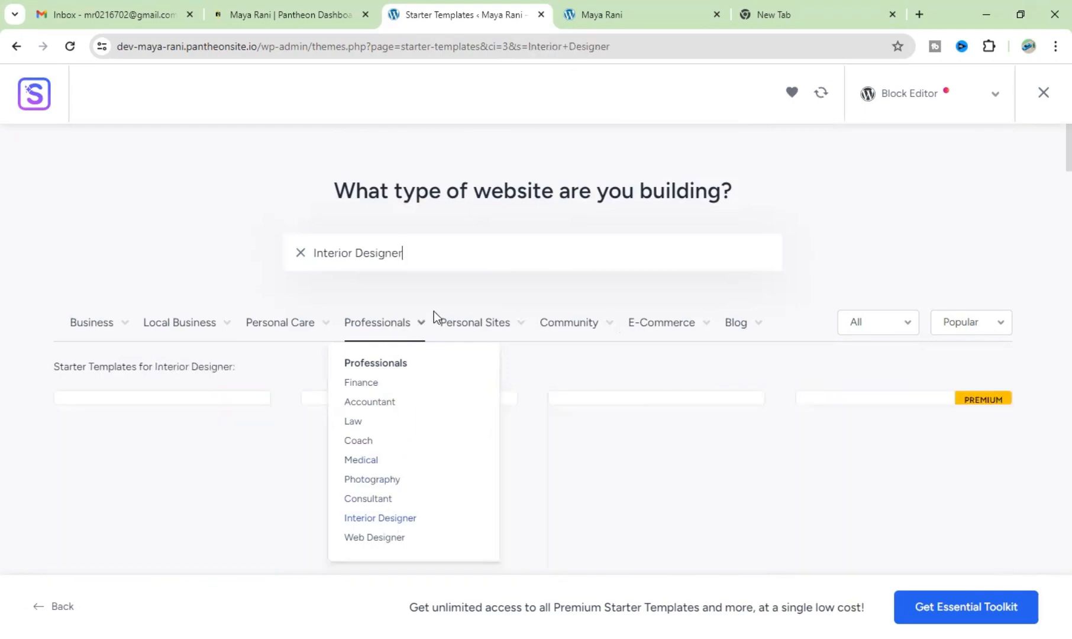
scroll(438, 315, "down", 10)
scroll(438, 316, "up", 4)
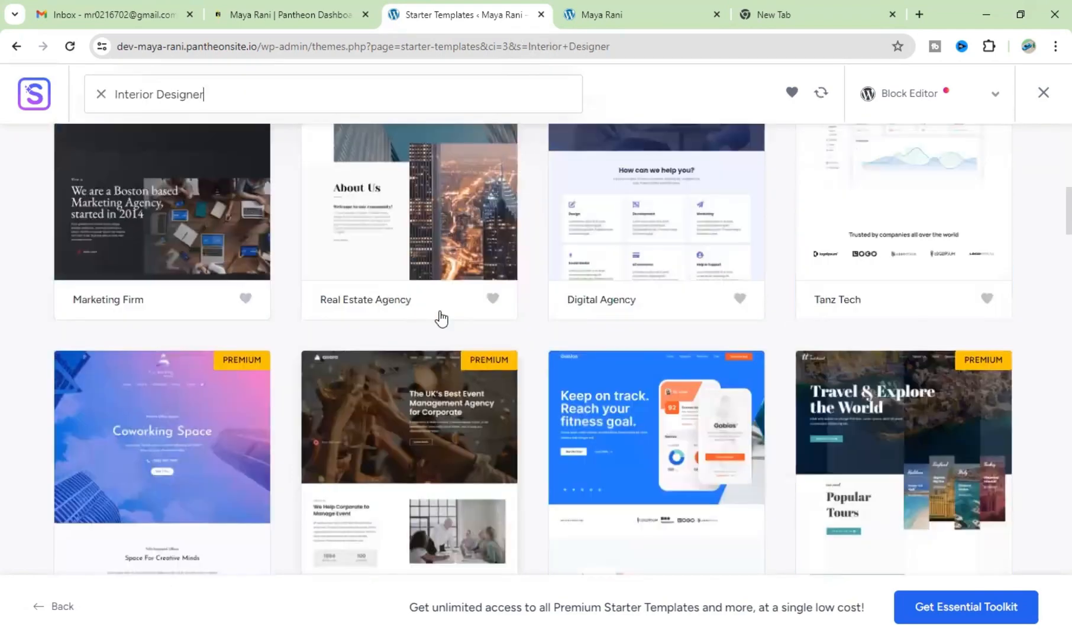
scroll(438, 315, "down", 4)
scroll(440, 314, "down", 10)
scroll(444, 310, "up", 15)
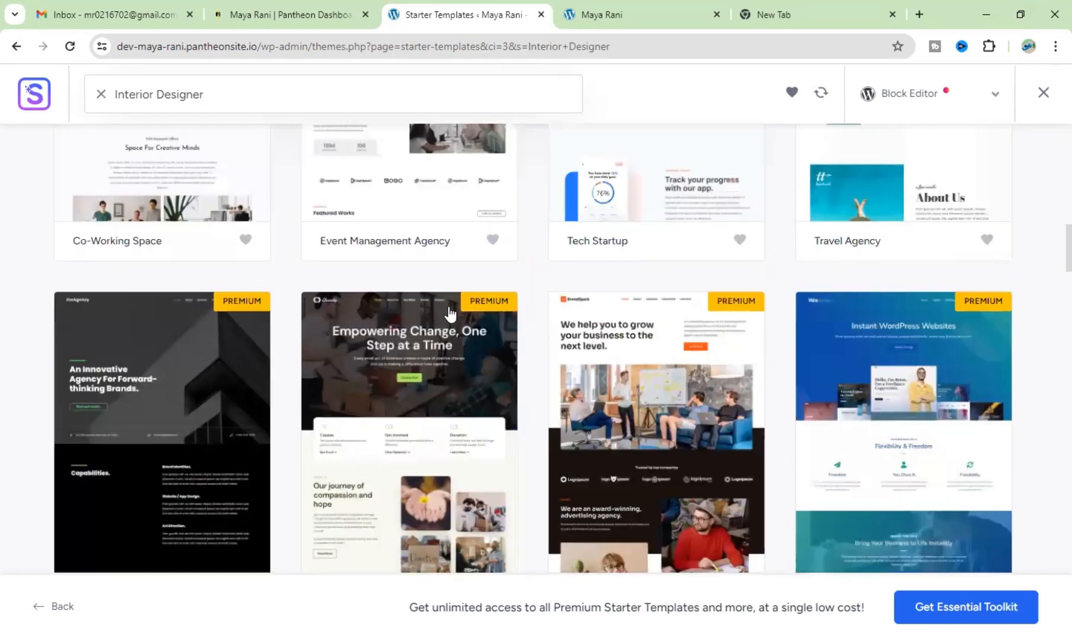
Filter the gallery to Clothing store templates and scroll through the results.
mouse_move(684, 347)
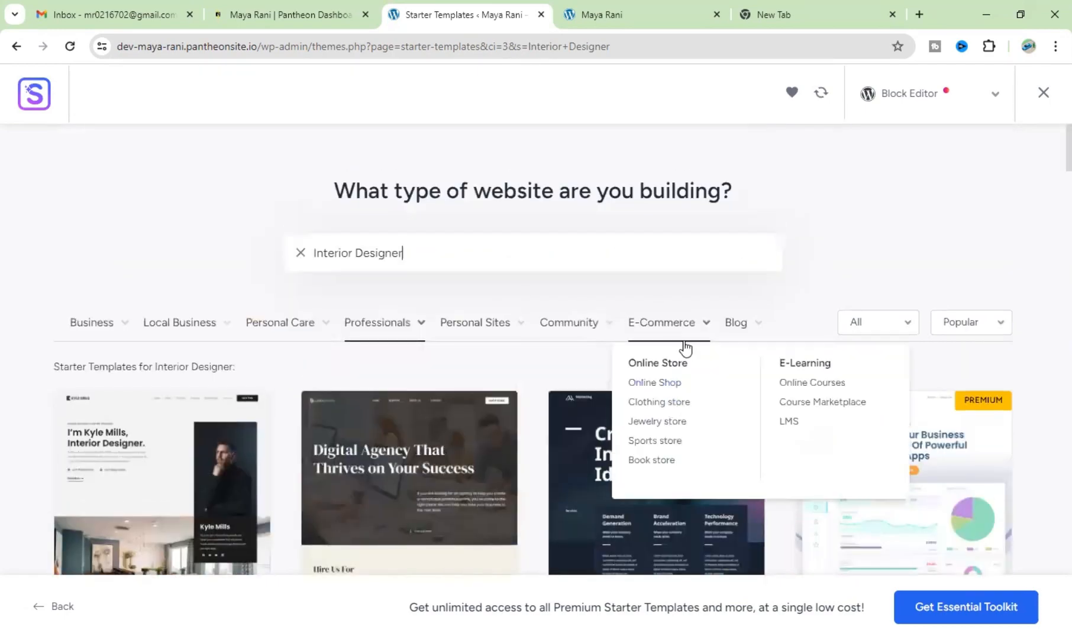
left_click(670, 407)
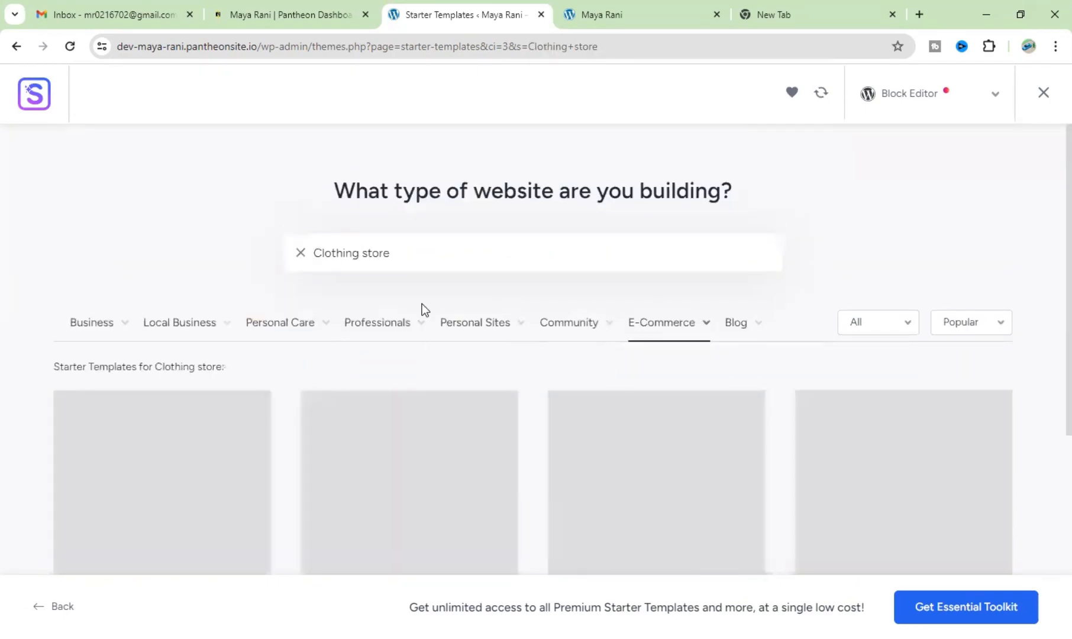
scroll(432, 306, "down", 3)
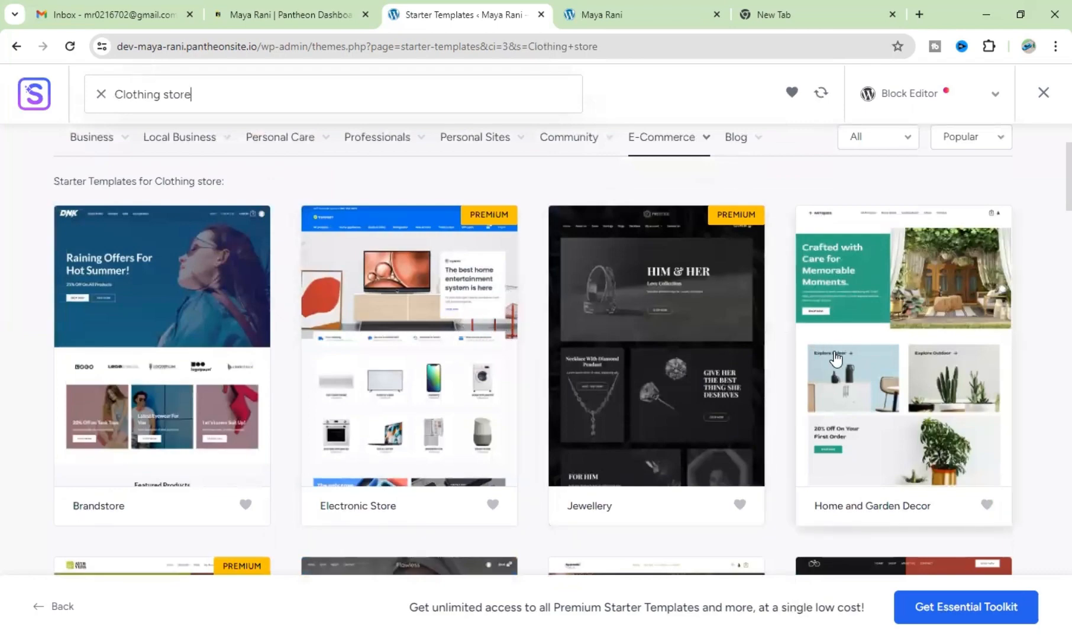
scroll(869, 331, "down", 3)
scroll(505, 312, "down", 3)
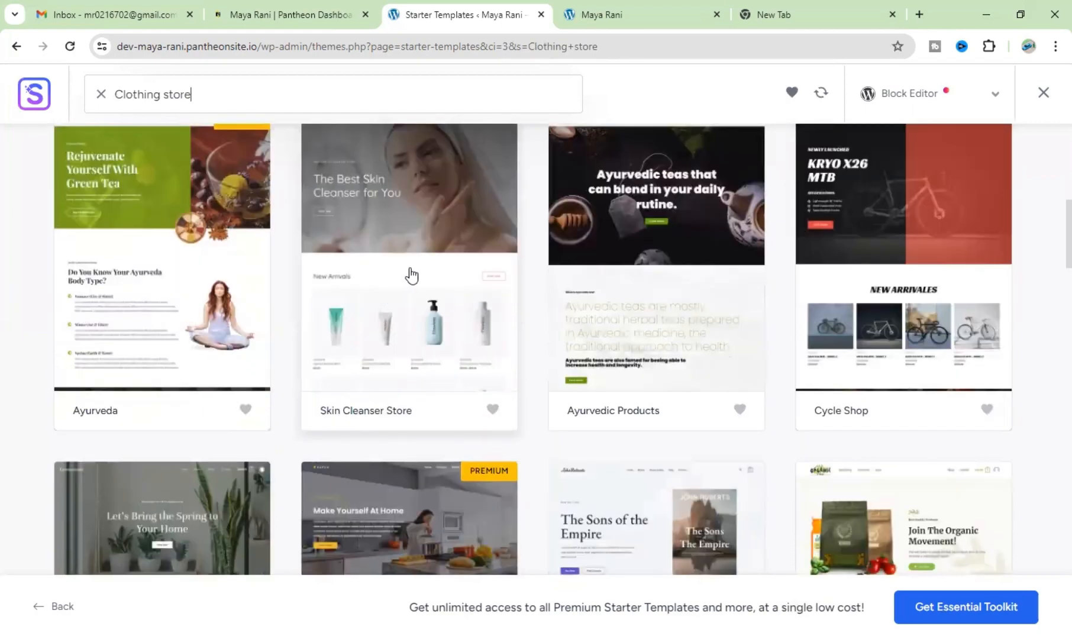
scroll(278, 333, "up", 2)
scroll(382, 317, "down", 6)
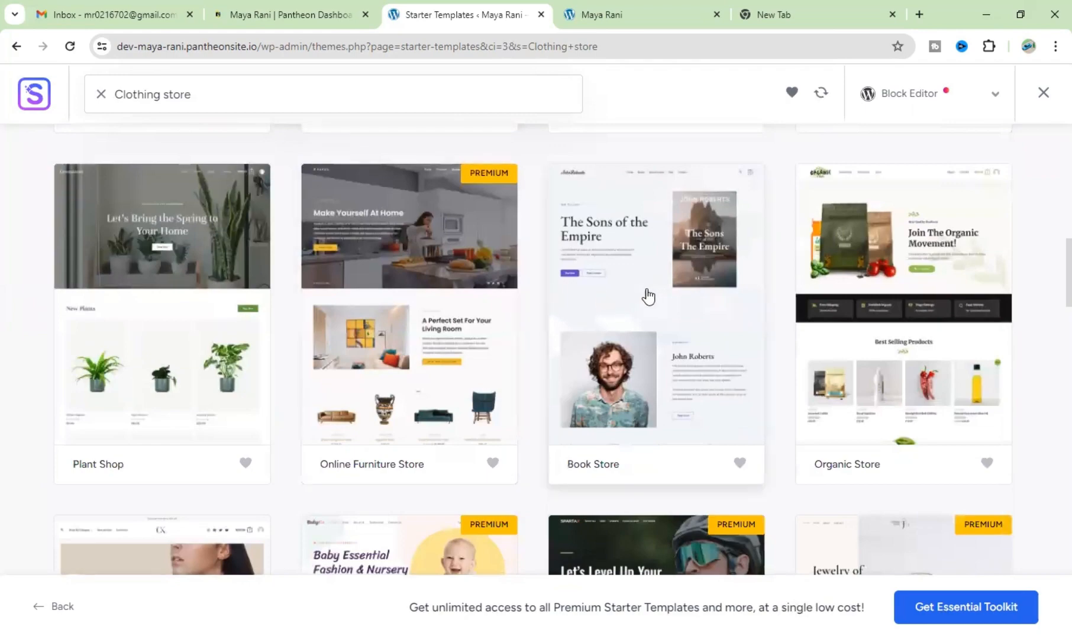
scroll(656, 296, "down", 2)
scroll(656, 289, "down", 4)
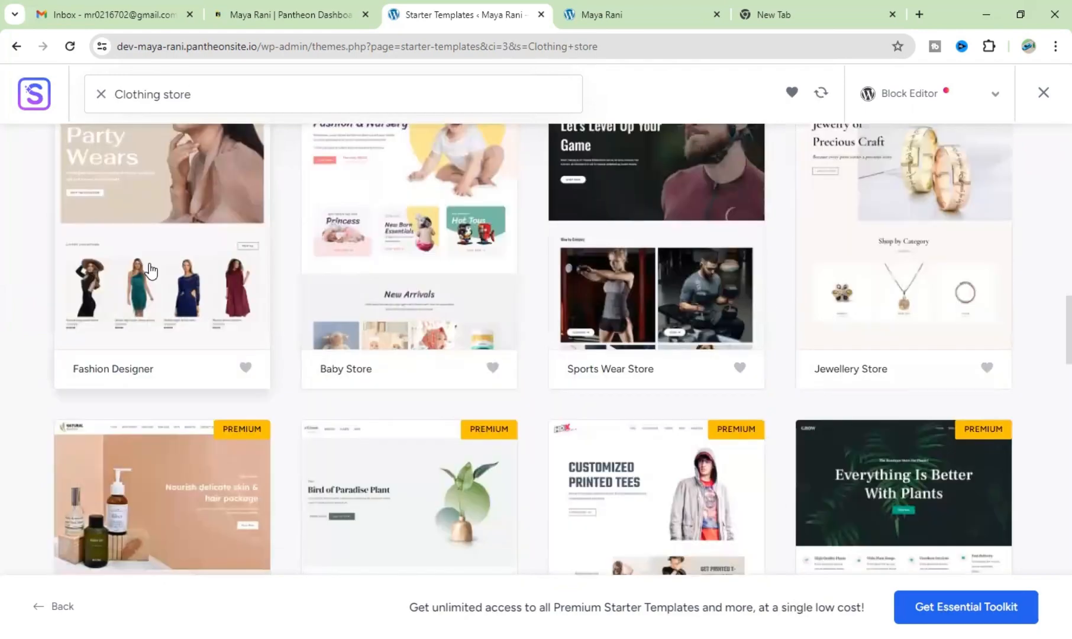
scroll(180, 373, "up", 2)
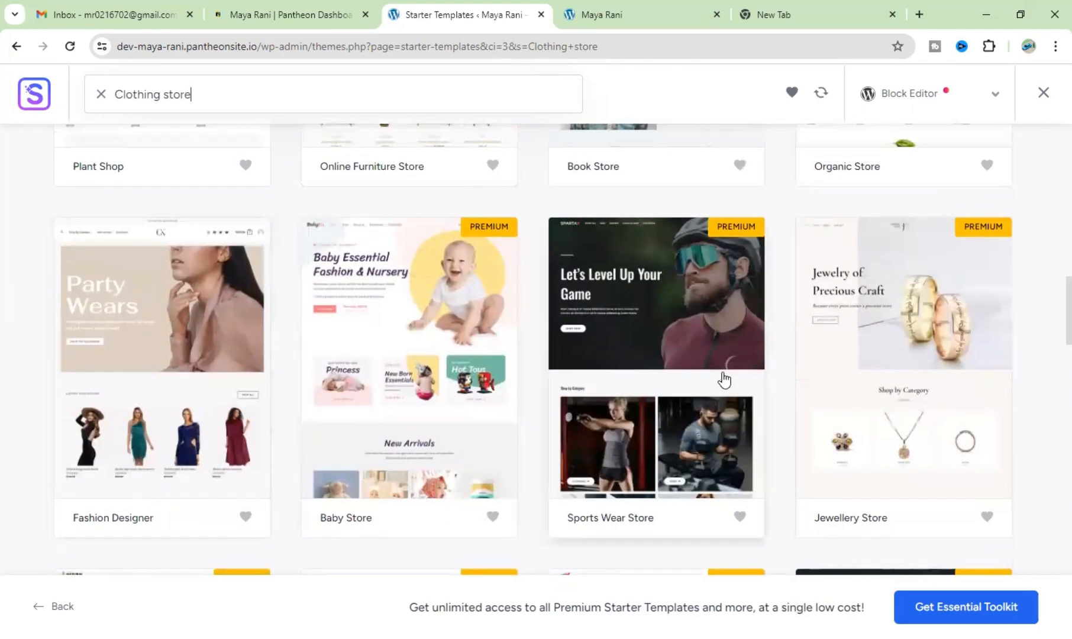
scroll(725, 377, "down", 3)
Finish browsing the Clothing store results and select the Fashion Designer template.
scroll(723, 377, "down", 5)
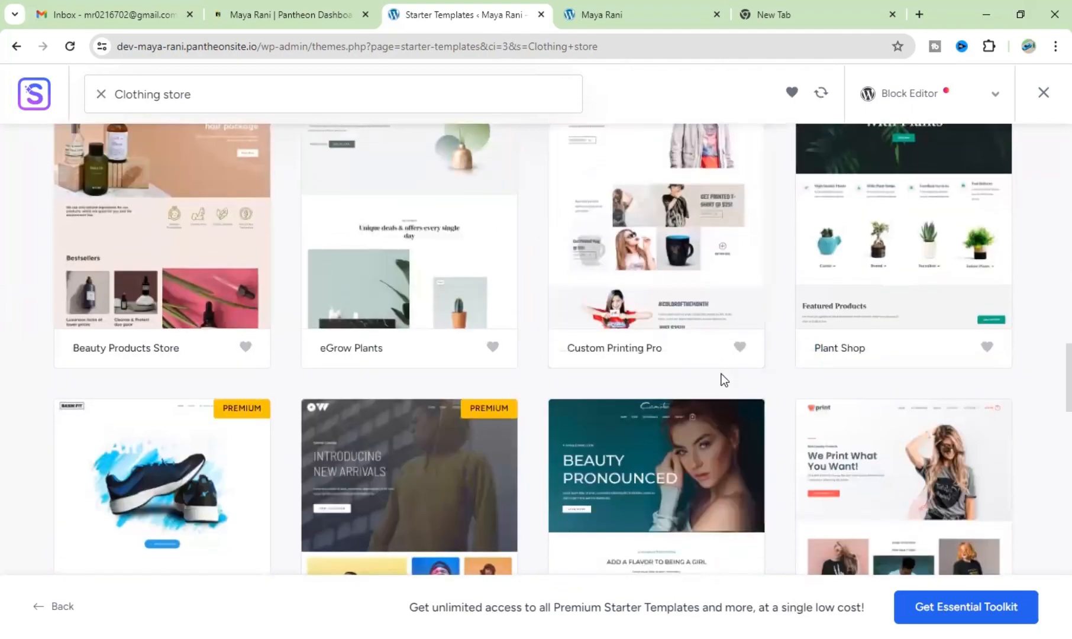
scroll(722, 379, "up", 3)
scroll(532, 392, "down", 5)
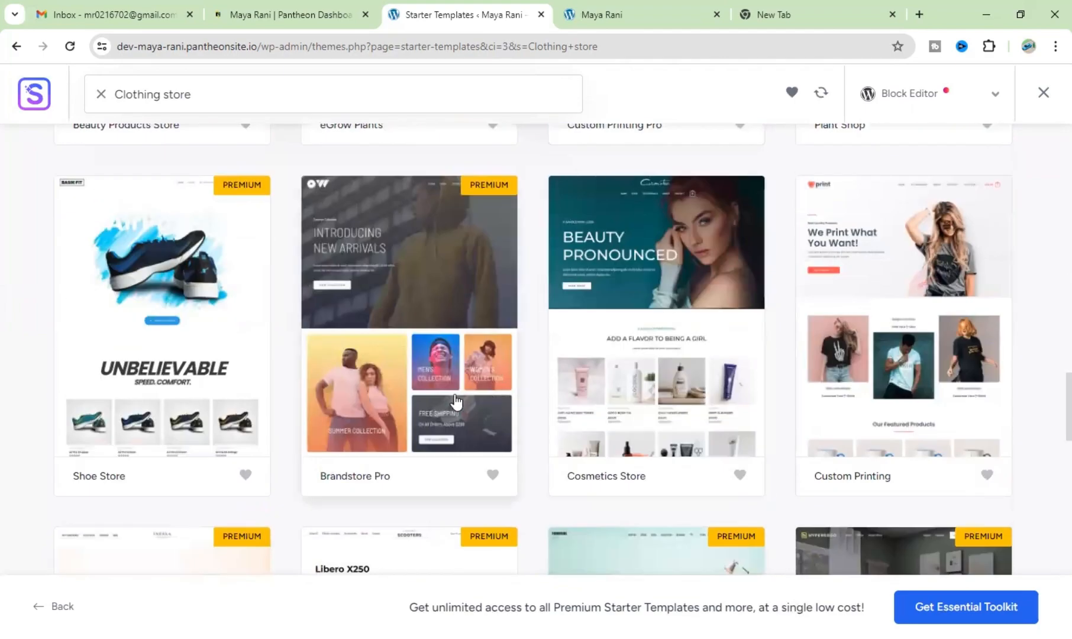
scroll(453, 400, "down", 5)
scroll(456, 387, "down", 5)
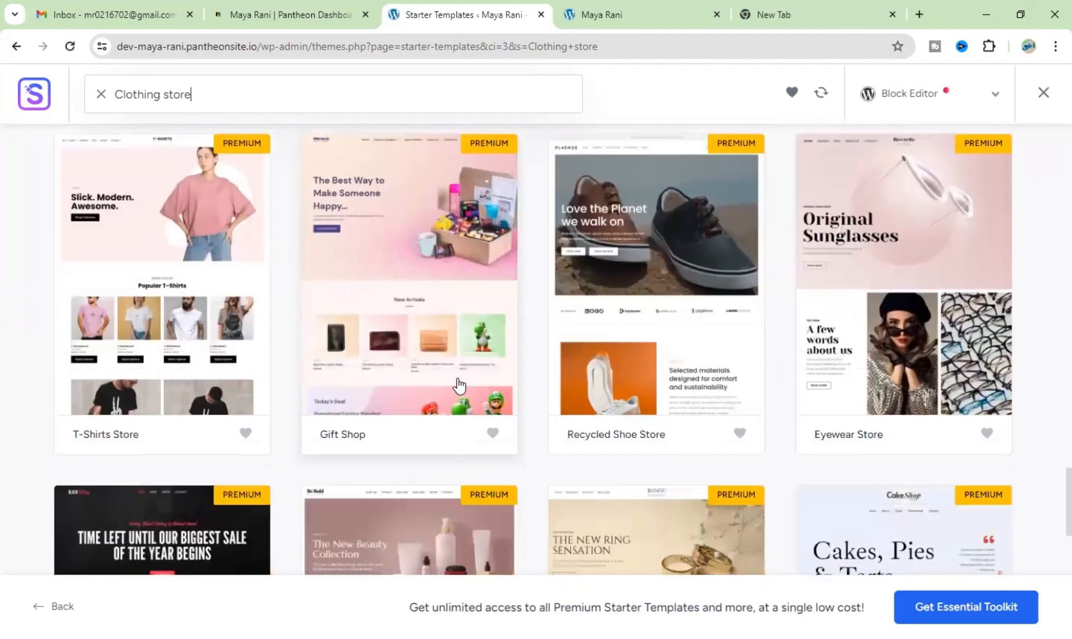
scroll(459, 385, "up", 2)
scroll(460, 386, "down", 2)
scroll(461, 385, "down", 10)
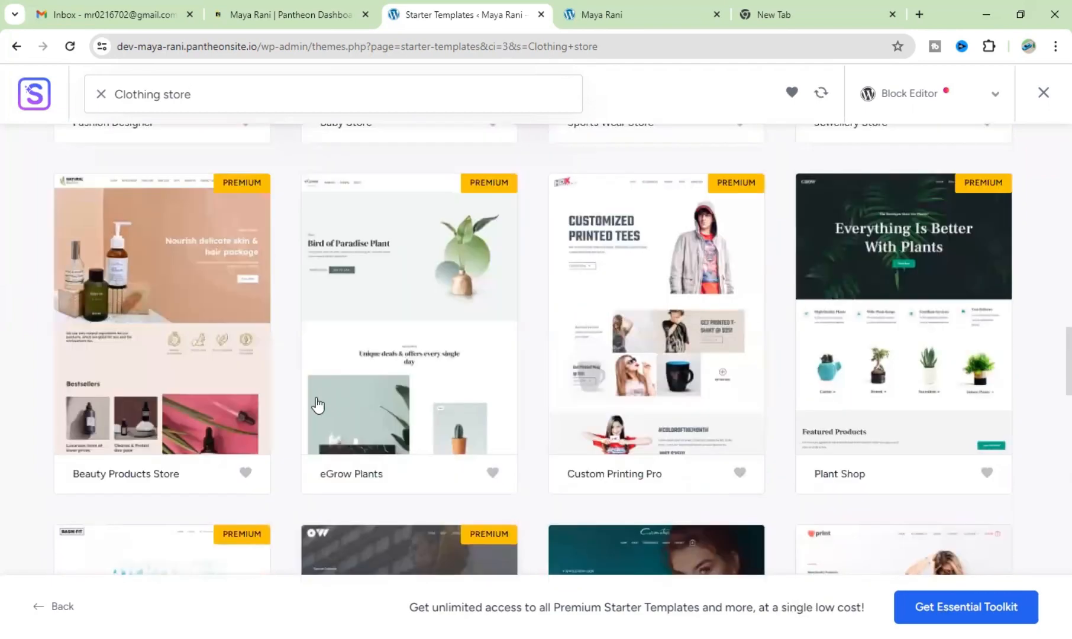
scroll(306, 394, "up", 3)
scroll(305, 391, "up", 4)
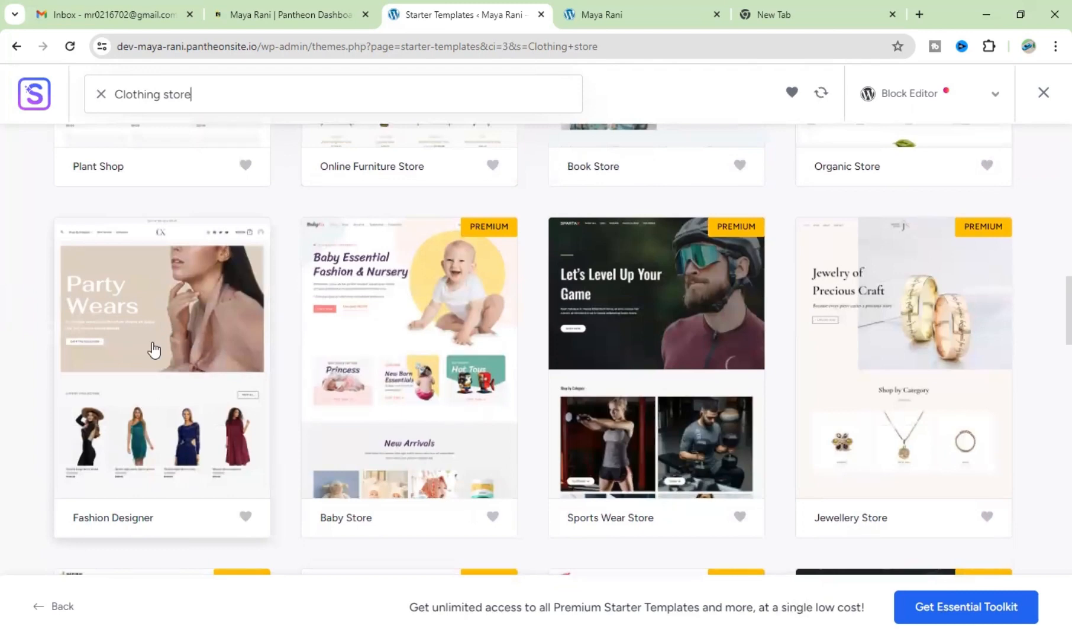
left_click(164, 323)
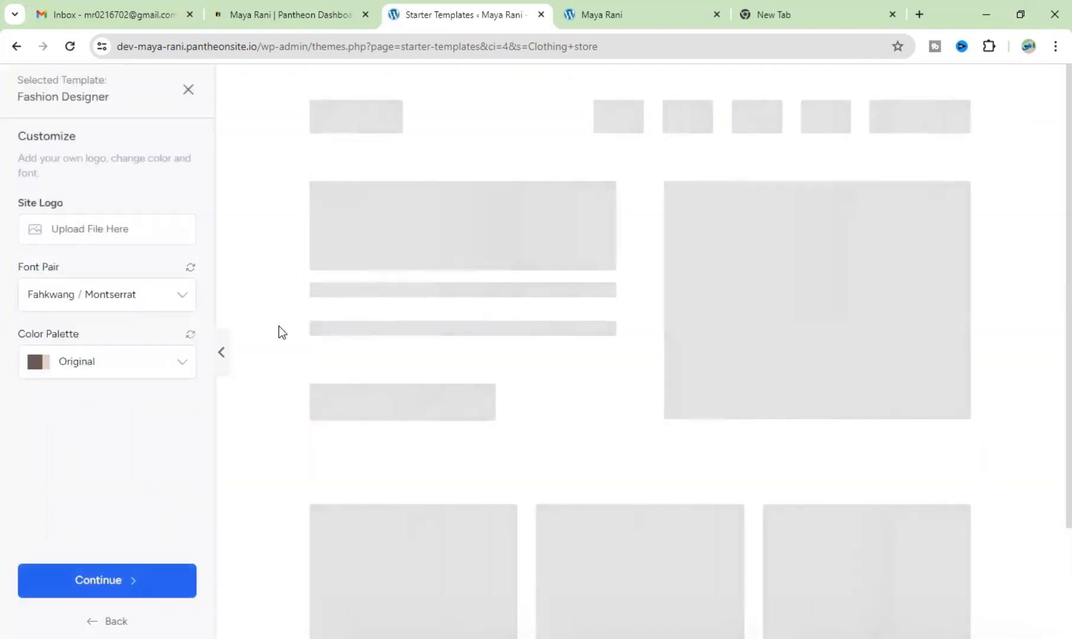
Keep the default logo, fonts and colours, and continue without extra features.
left_click(170, 593)
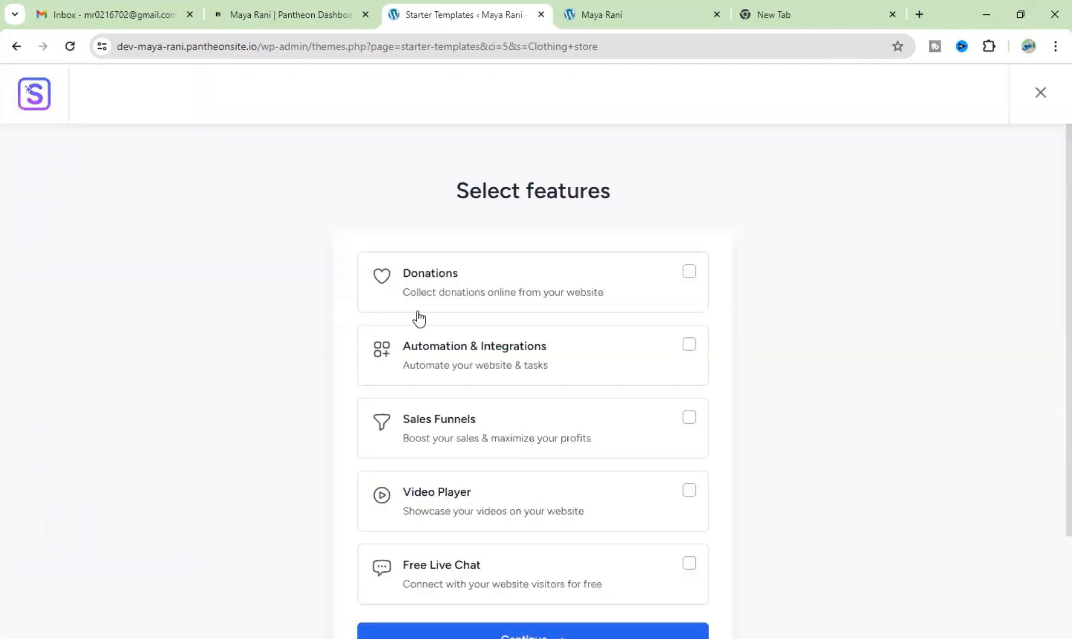
scroll(567, 192, "down", 3)
scroll(557, 251, "up", 3)
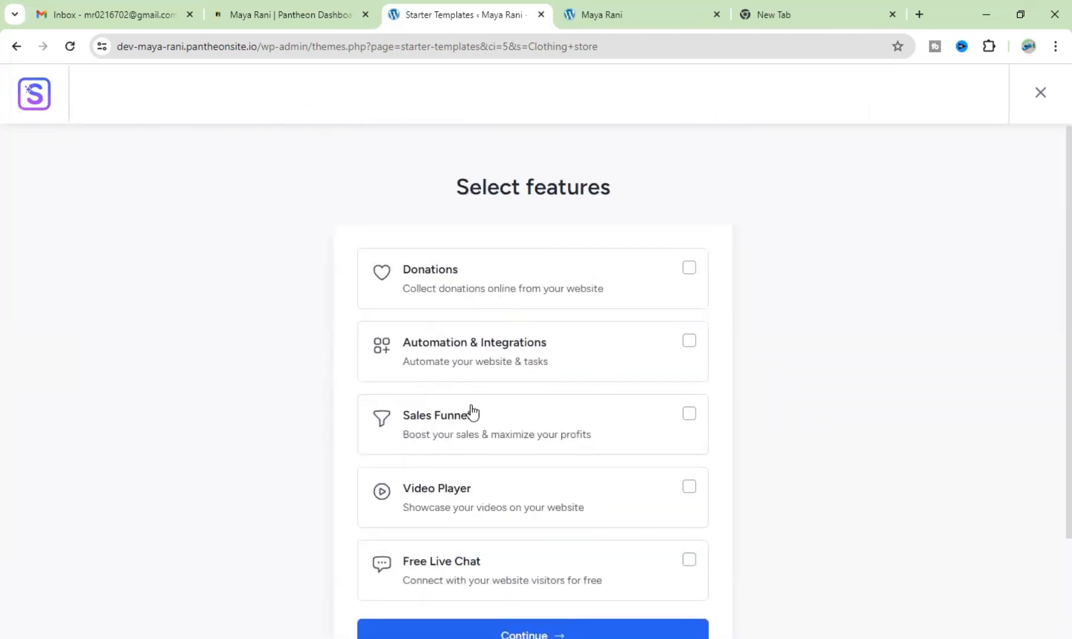
scroll(502, 402, "down", 3)
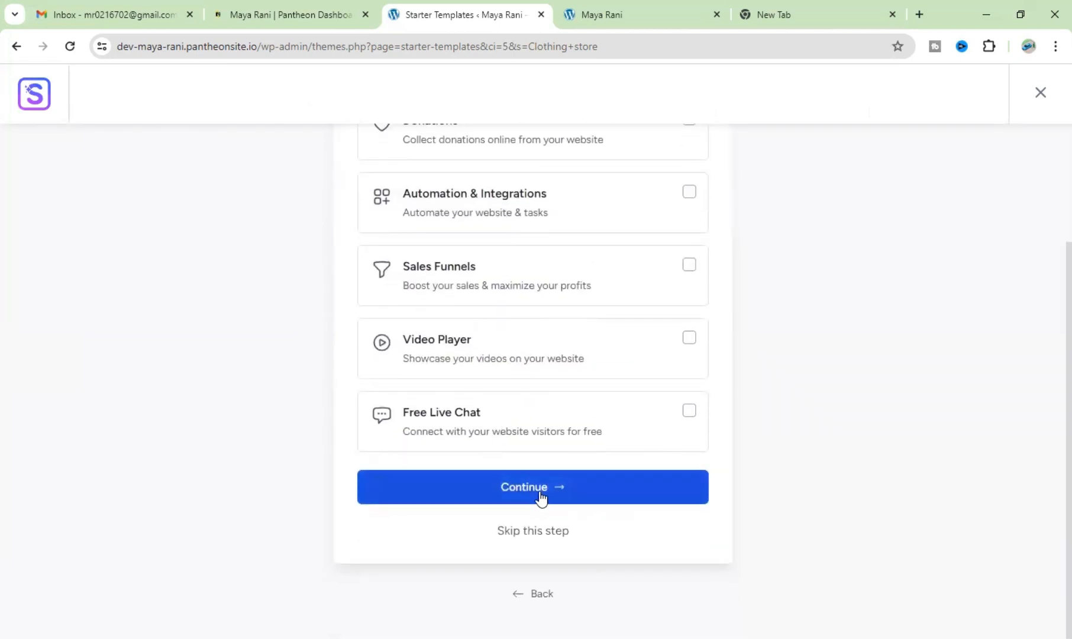
left_click(498, 490)
scroll(511, 259, "down", 3)
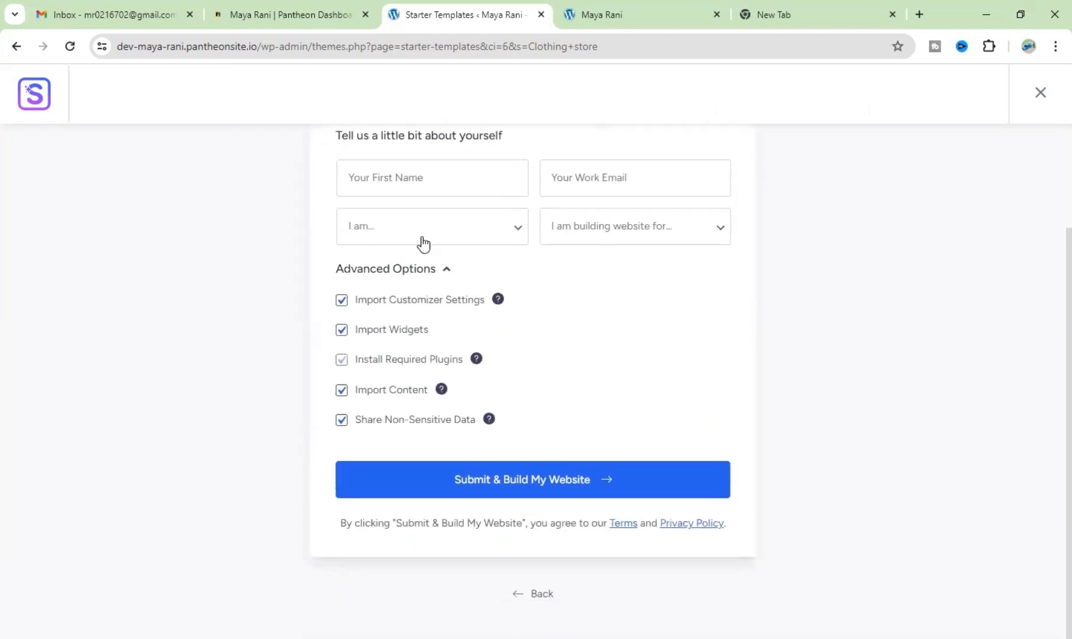
scroll(406, 196, "up", 3)
Enter your first name, choose Intermediate experience and Myself/My Company.
left_click(414, 312)
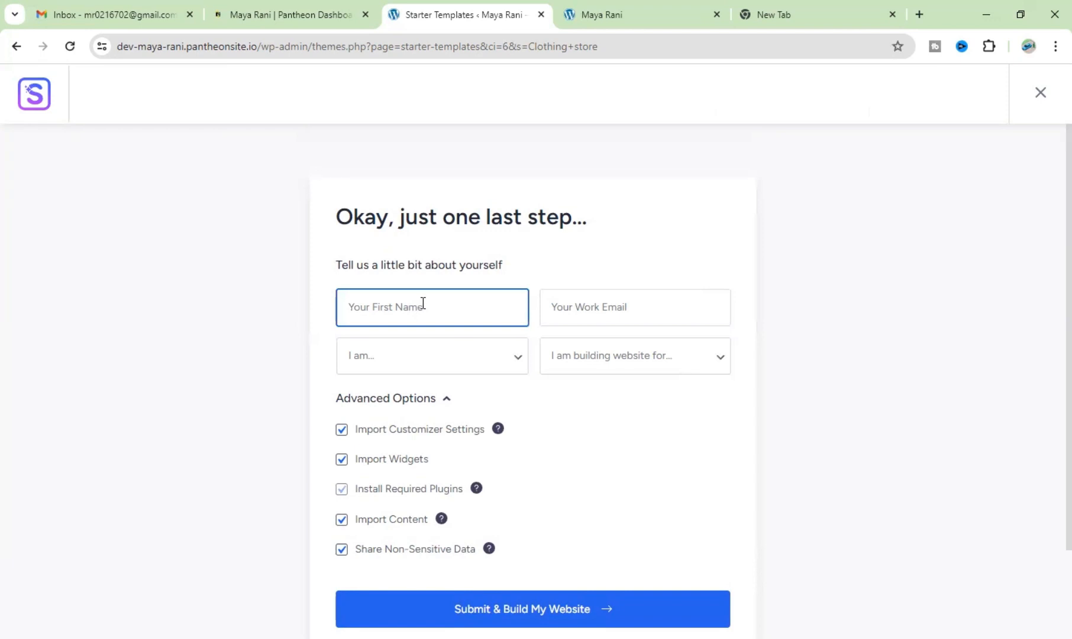
scroll(431, 299, "down", 3)
scroll(448, 314, "up", 1)
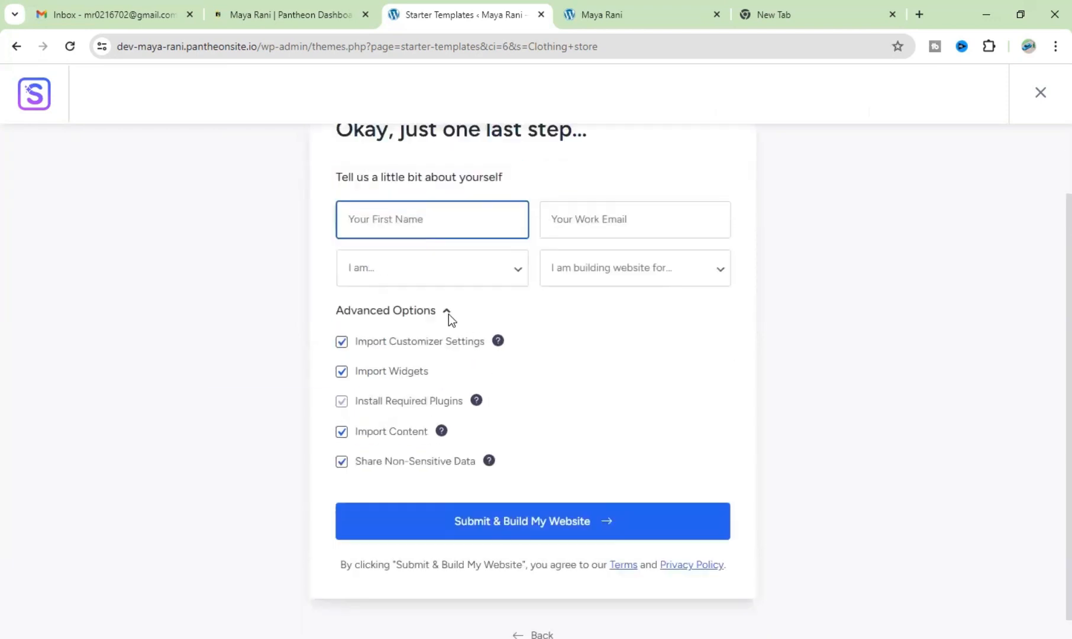
scroll(448, 314, "up", 2)
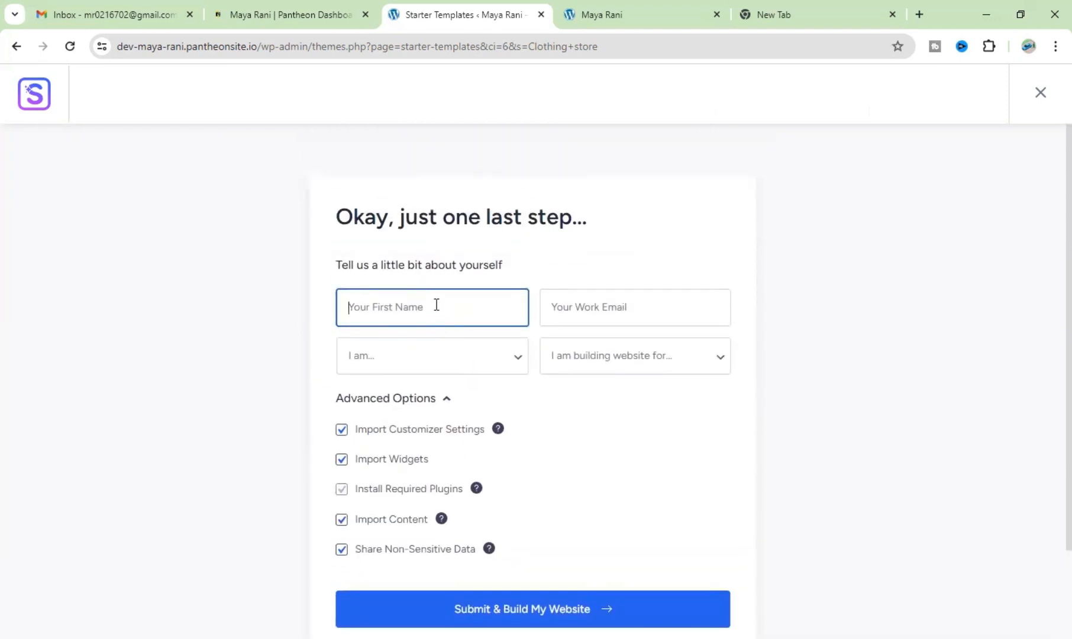
type("Maya Rani")
left_click(100, 302)
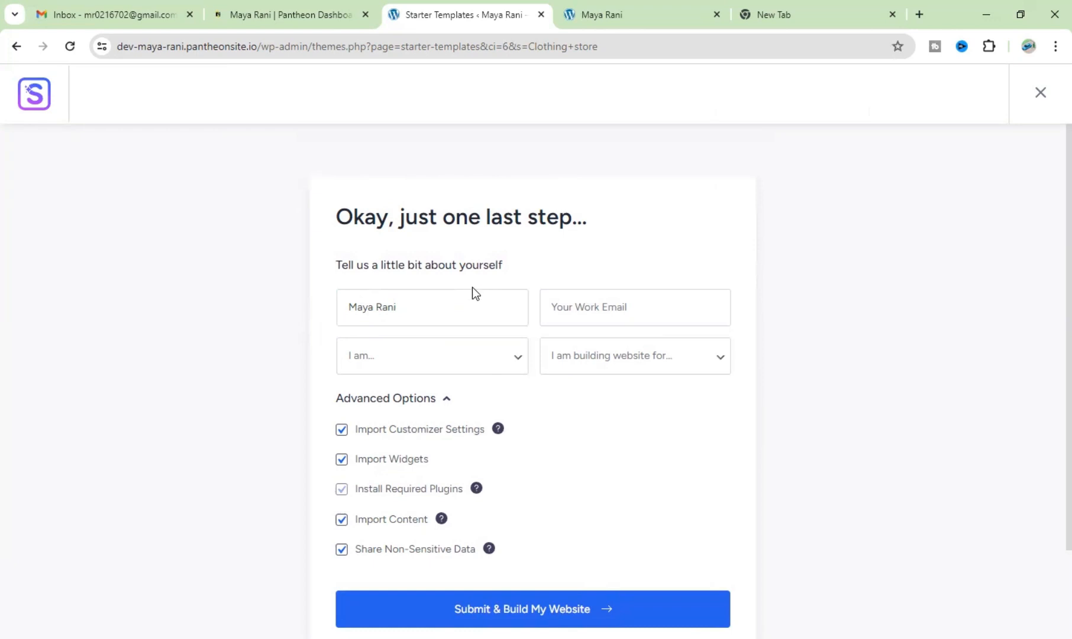
left_click(409, 358)
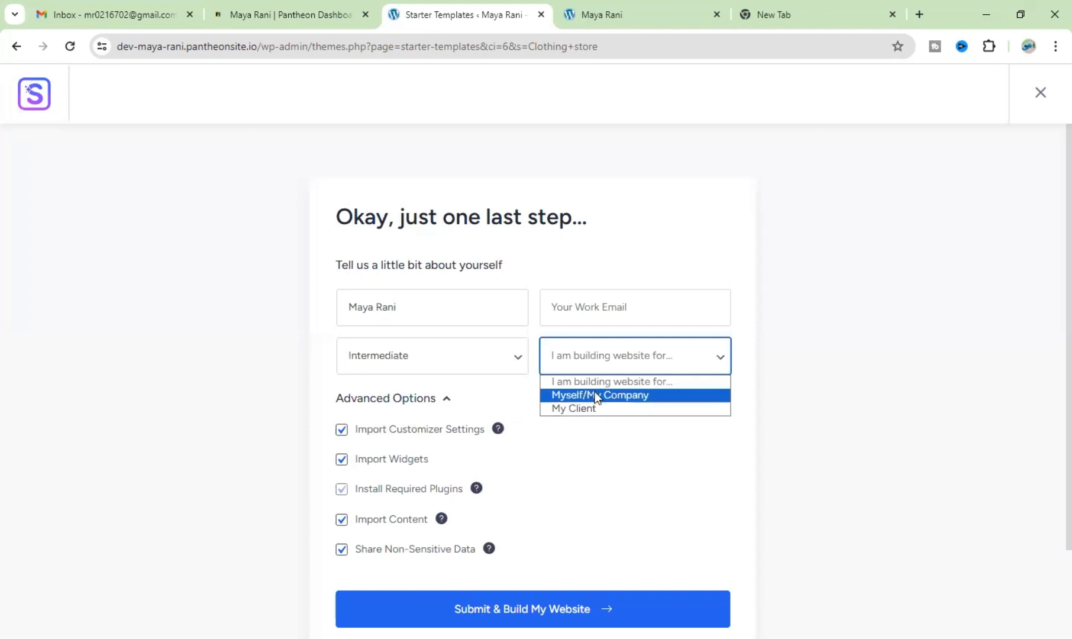
left_click(638, 400)
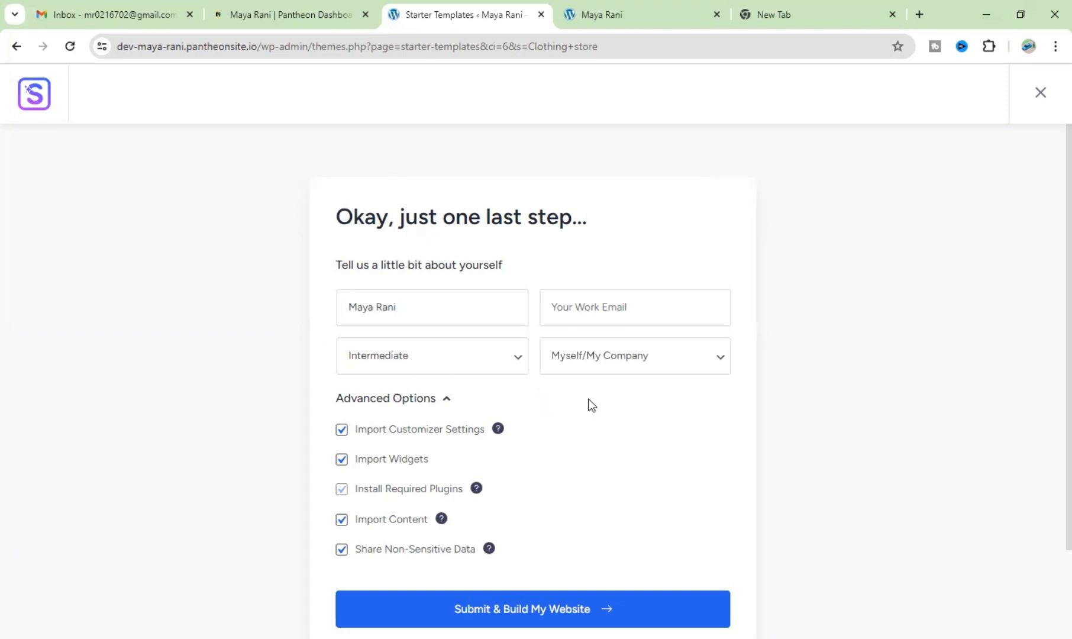
scroll(584, 450, "down", 2)
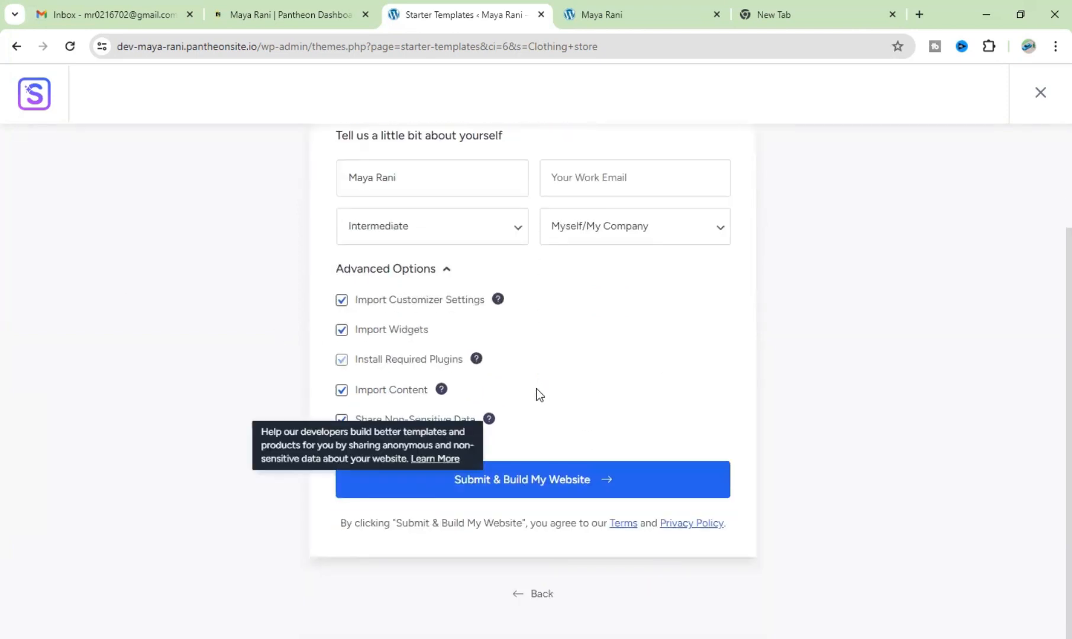
Submit and build the Fashion Designer site, then view the finished homepage in one tab.
left_click(529, 471)
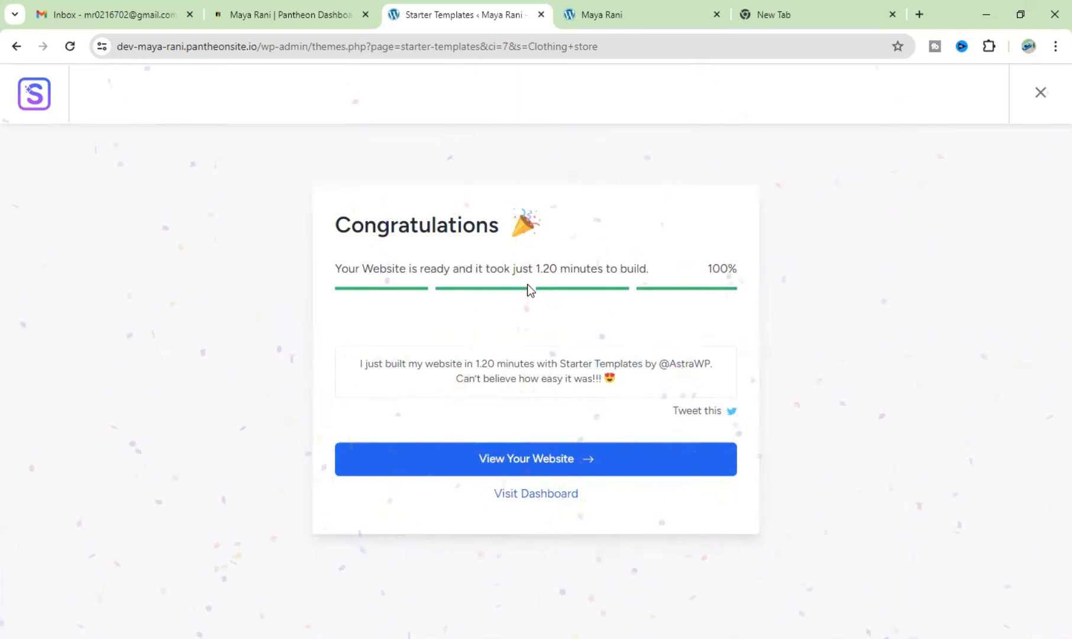
left_click(531, 462)
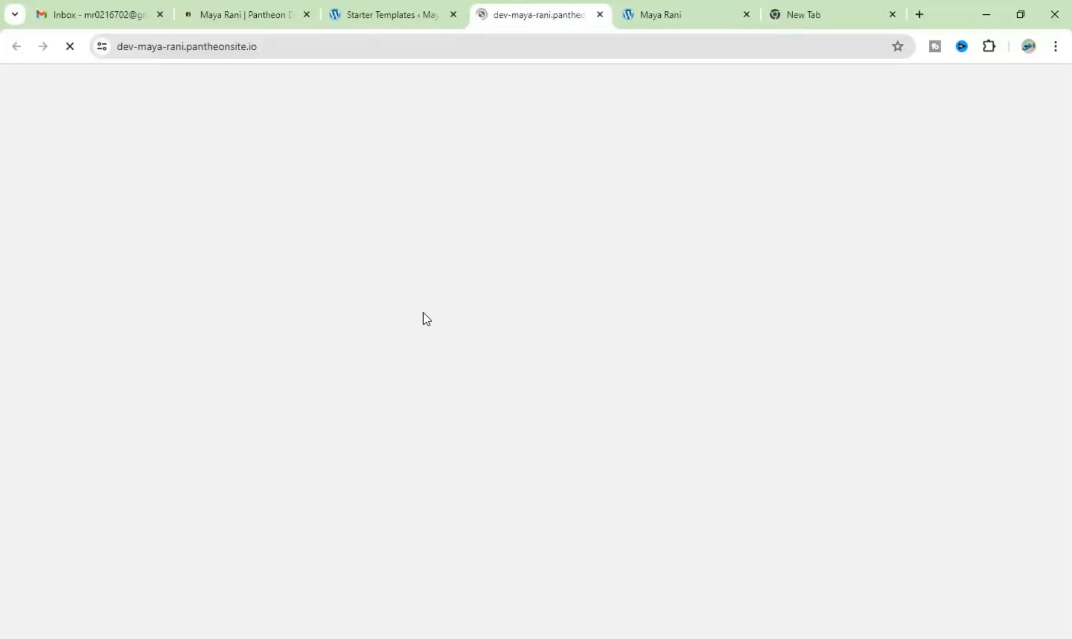
left_click(737, 15)
left_click(746, 14)
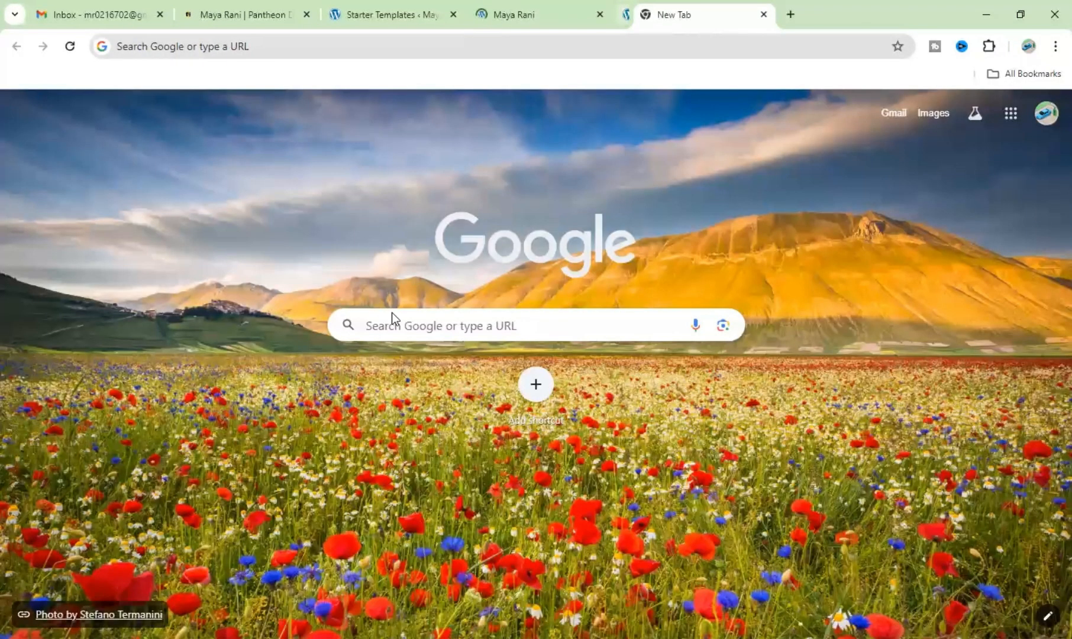
key("ctrl+shift+Tab")
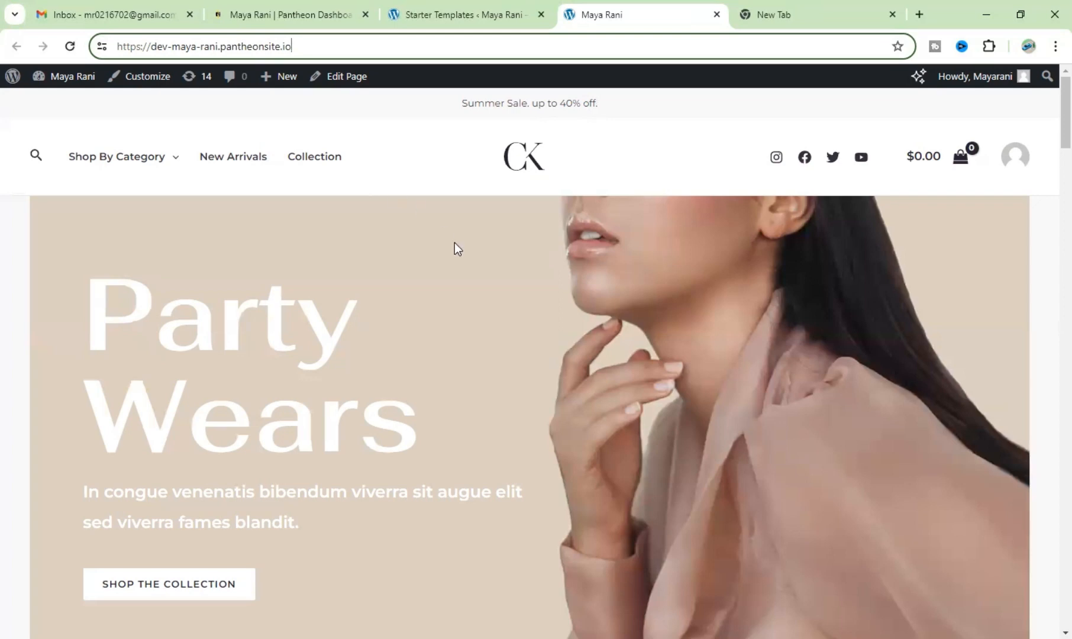
Return to the storefront page, close the category list, and cancel two screenshot captures.
left_click(441, 223)
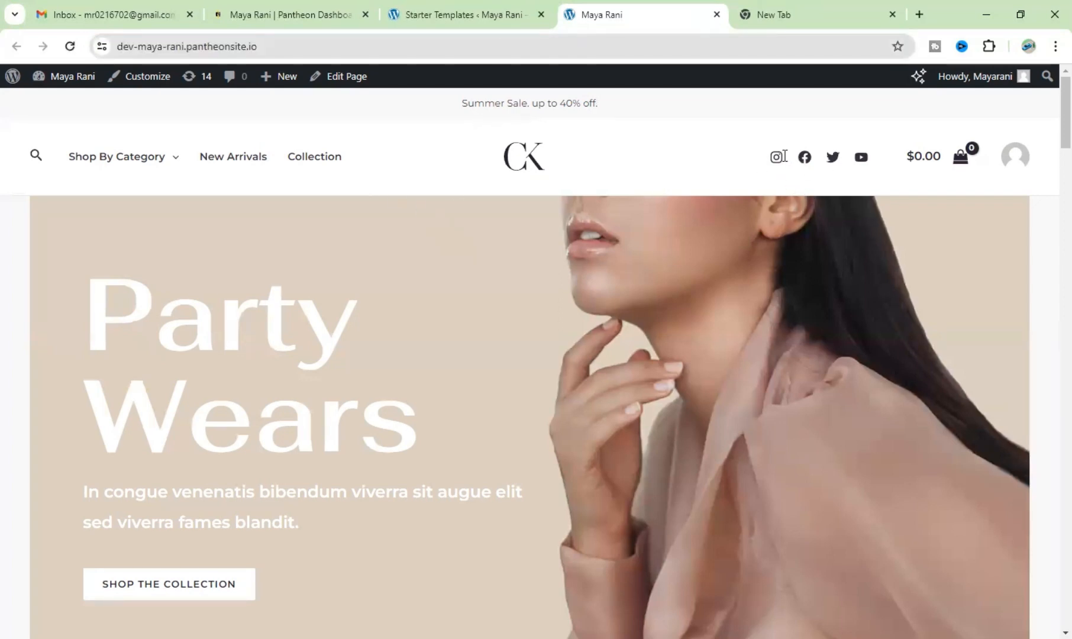
left_click_drag(1, 128, 170, 144)
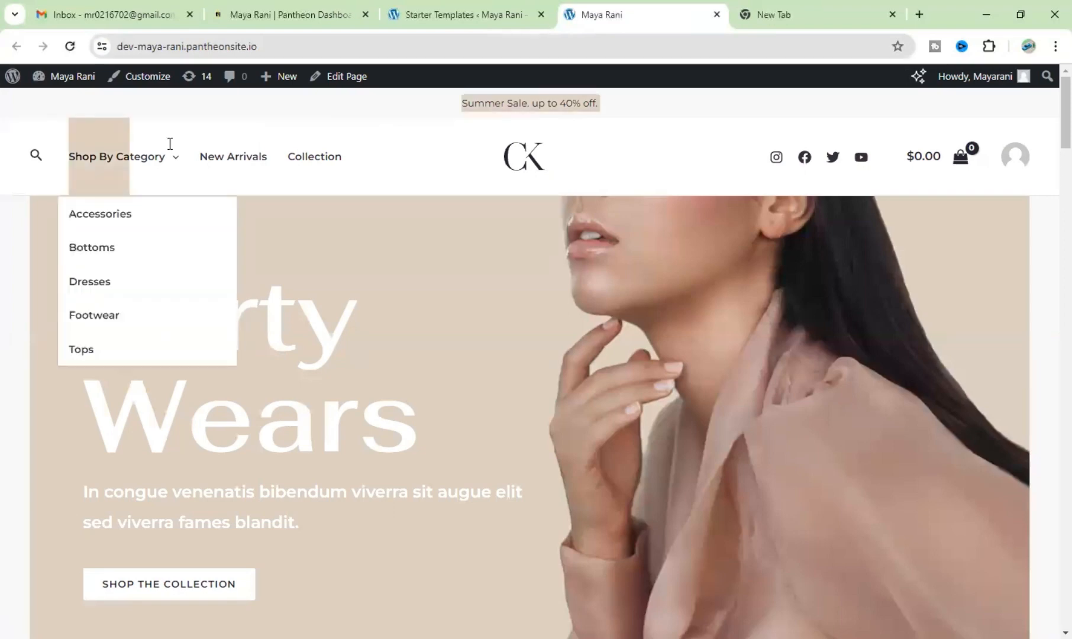
left_click(532, 283)
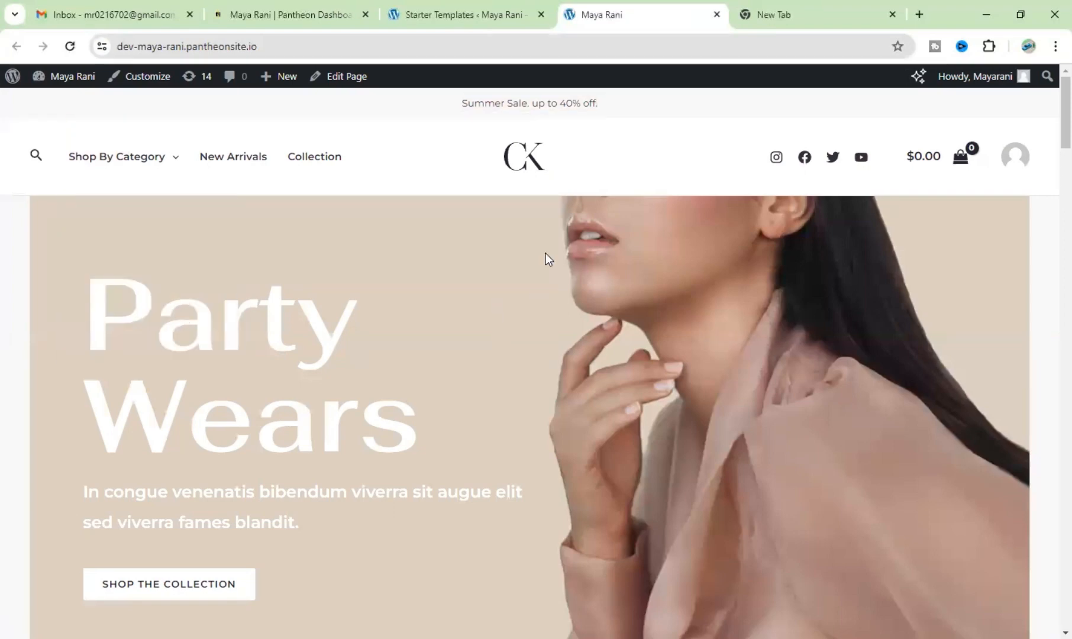
key("Print")
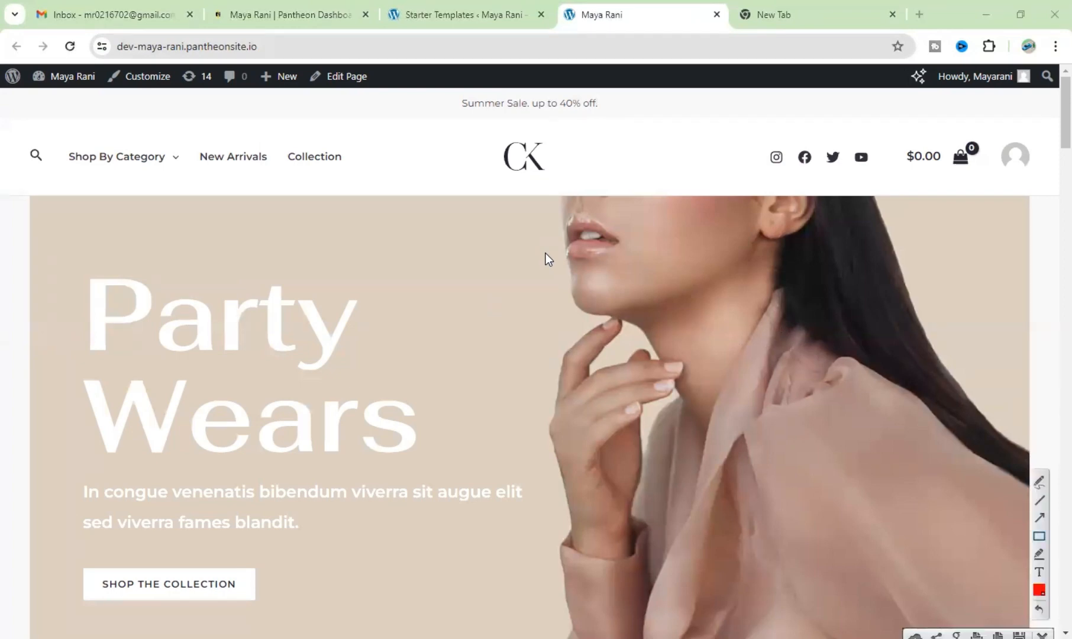
key("Escape")
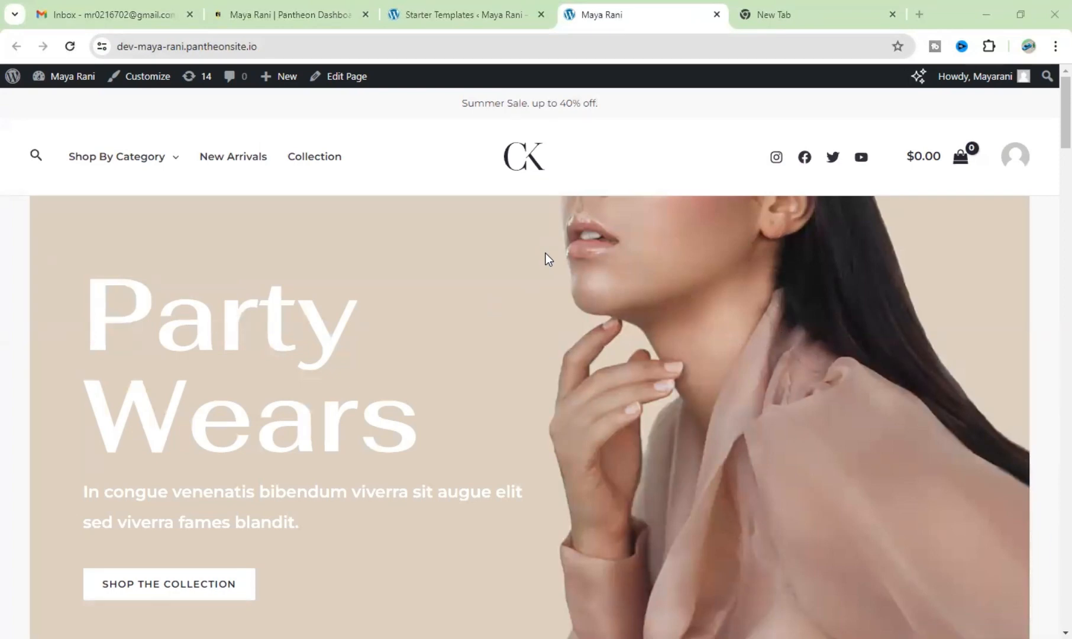
key("Print")
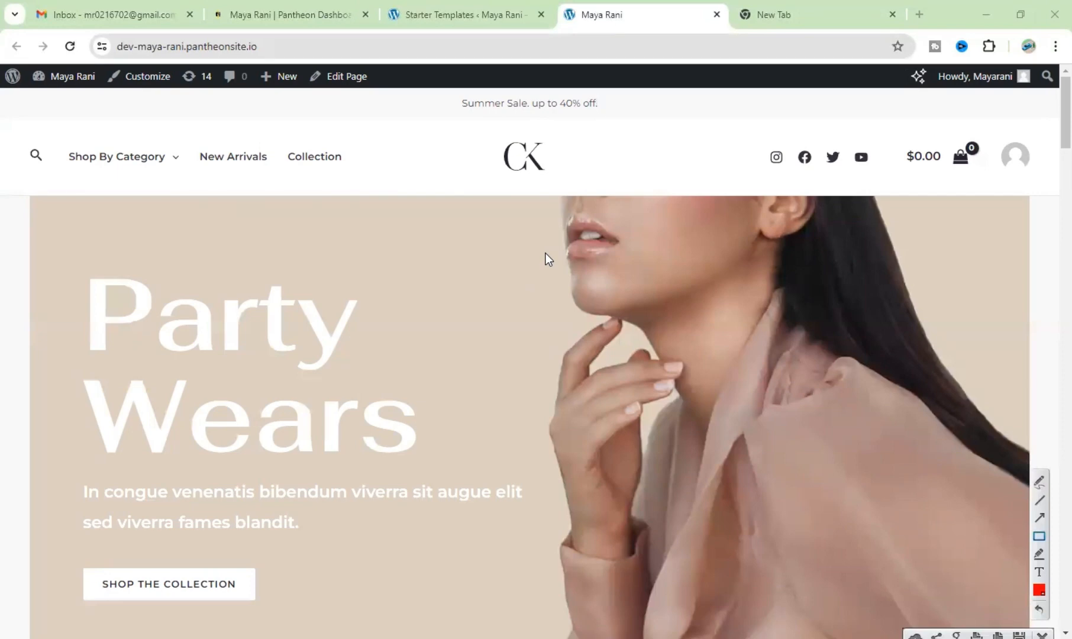
key("Escape")
Scroll through the homepage's categories, testimonials and Latest Collection of four dresses.
scroll(402, 256, "down", 7)
scroll(396, 284, "down", 8)
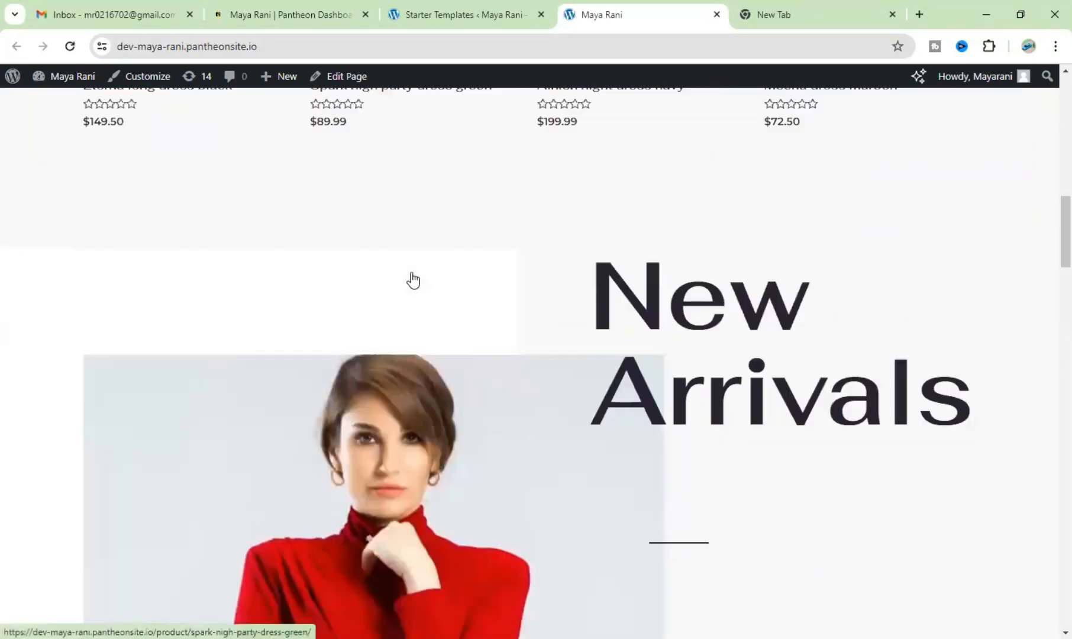
scroll(412, 276, "up", 8)
scroll(473, 355, "down", 2)
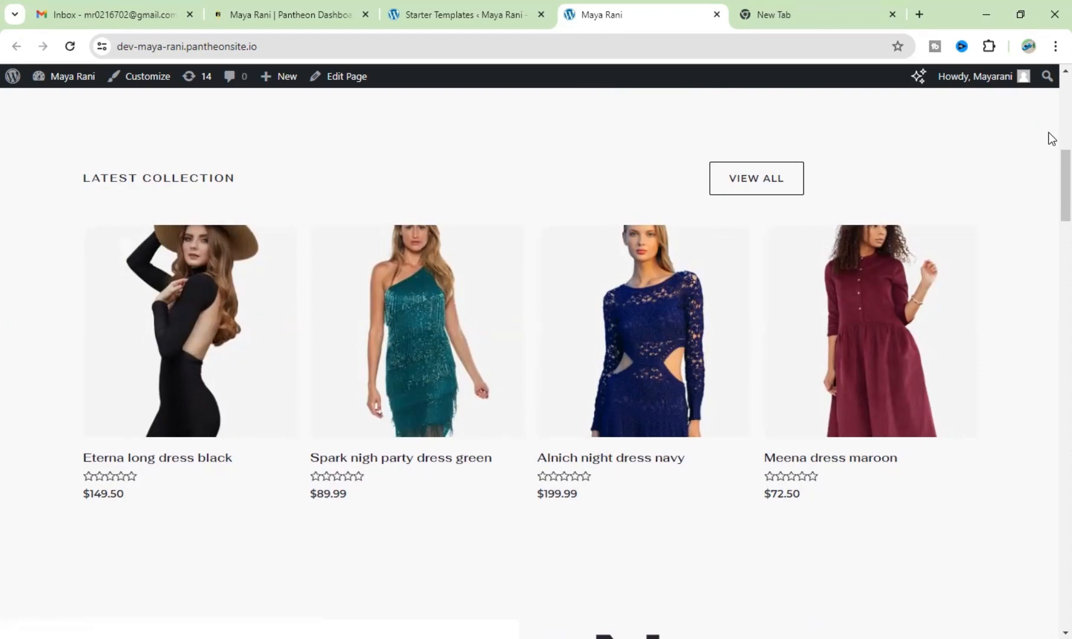
scroll(1048, 132, "up", 8)
scroll(1023, 213, "down", 6)
scroll(1047, 146, "up", 6)
scroll(1047, 145, "down", 20)
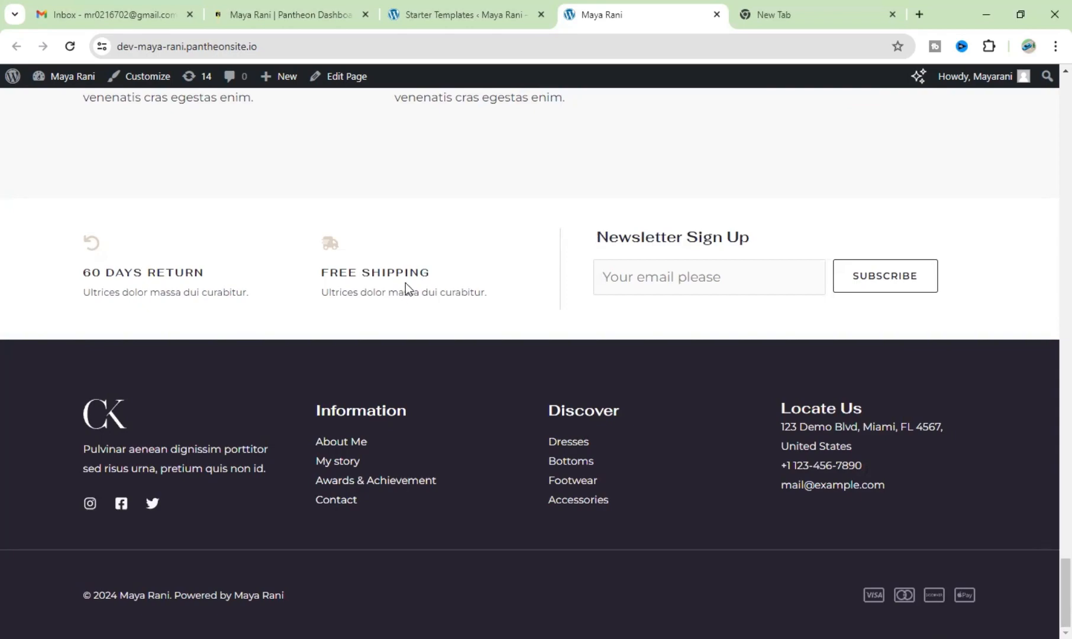
scroll(407, 286, "up", 9)
scroll(412, 268, "down", 8)
scroll(414, 309, "up", 10)
scroll(414, 309, "down", 5)
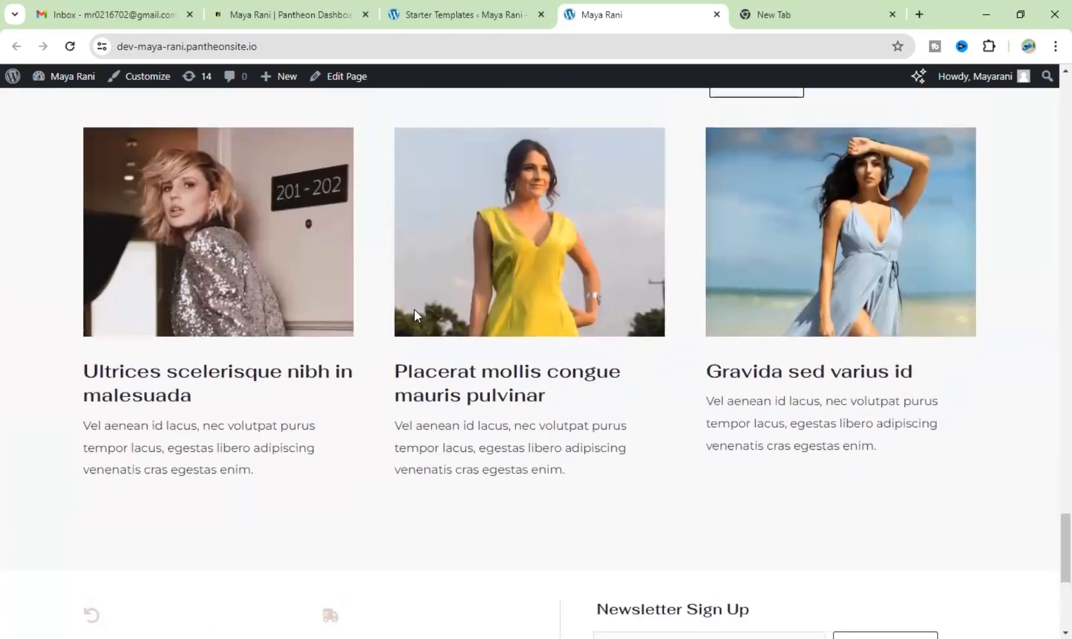
scroll(413, 309, "up", 20)
scroll(416, 308, "up", 8)
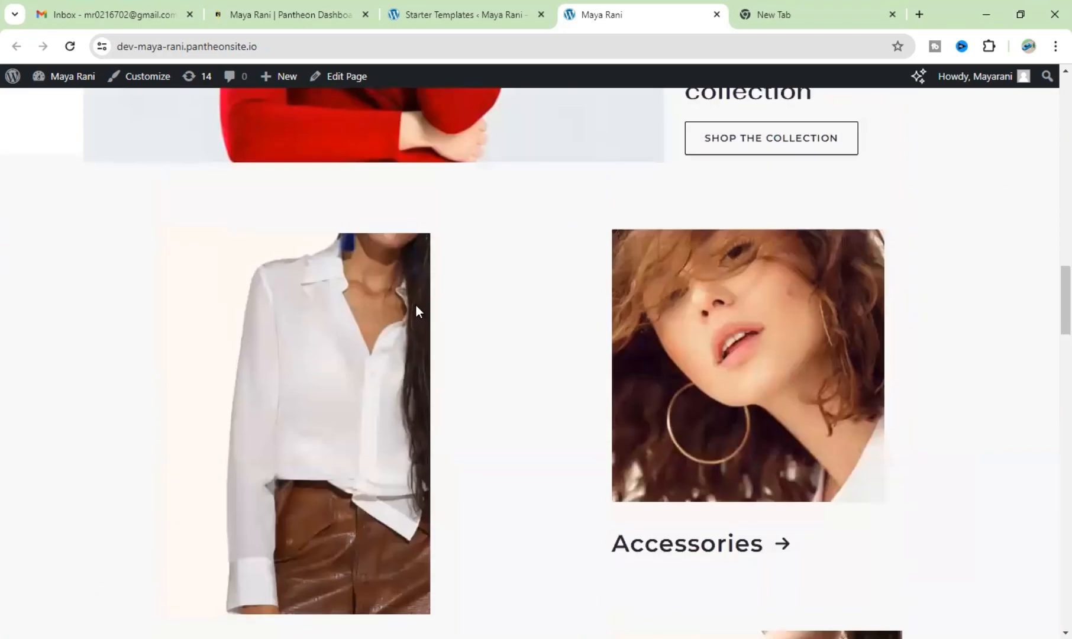
scroll(417, 306, "down", 15)
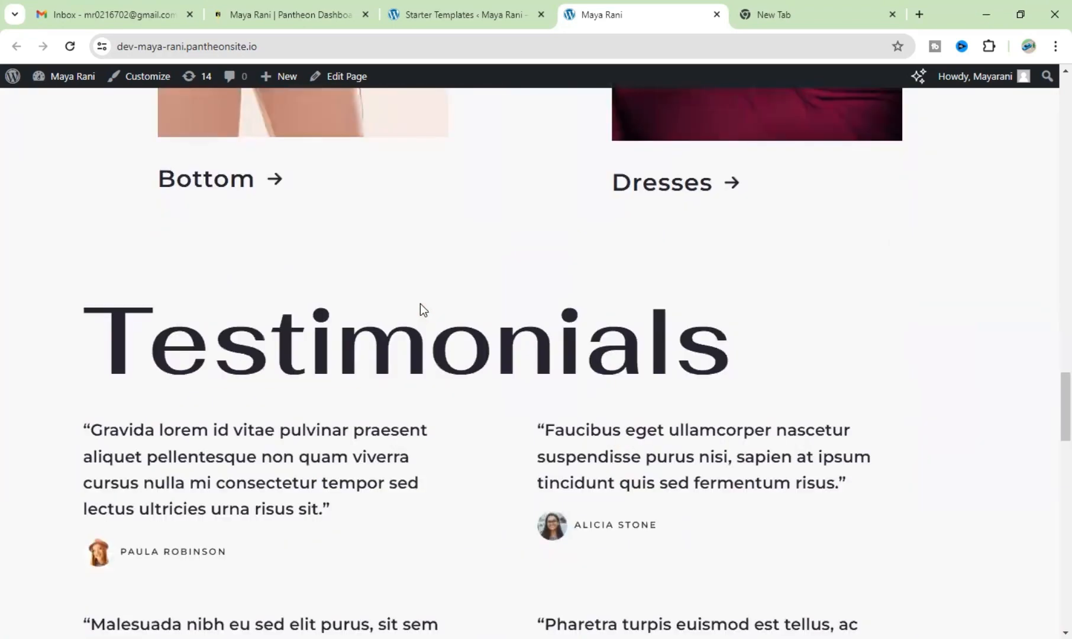
scroll(421, 305, "up", 20)
scroll(422, 306, "down", 5)
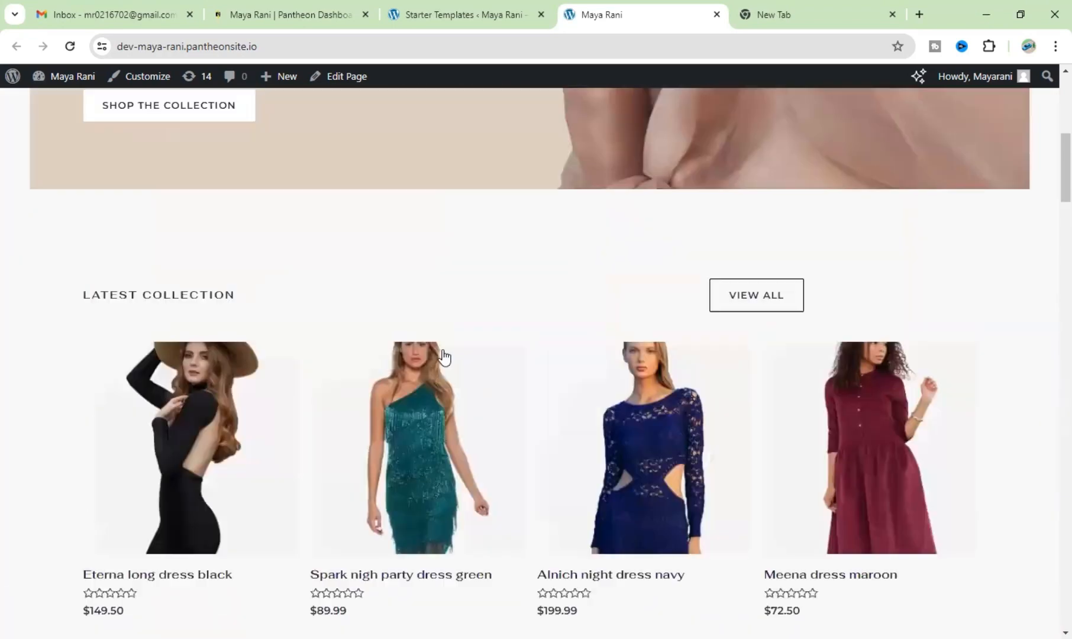
Open the Eterna long dress black product and add it to the cart.
left_click(293, 306)
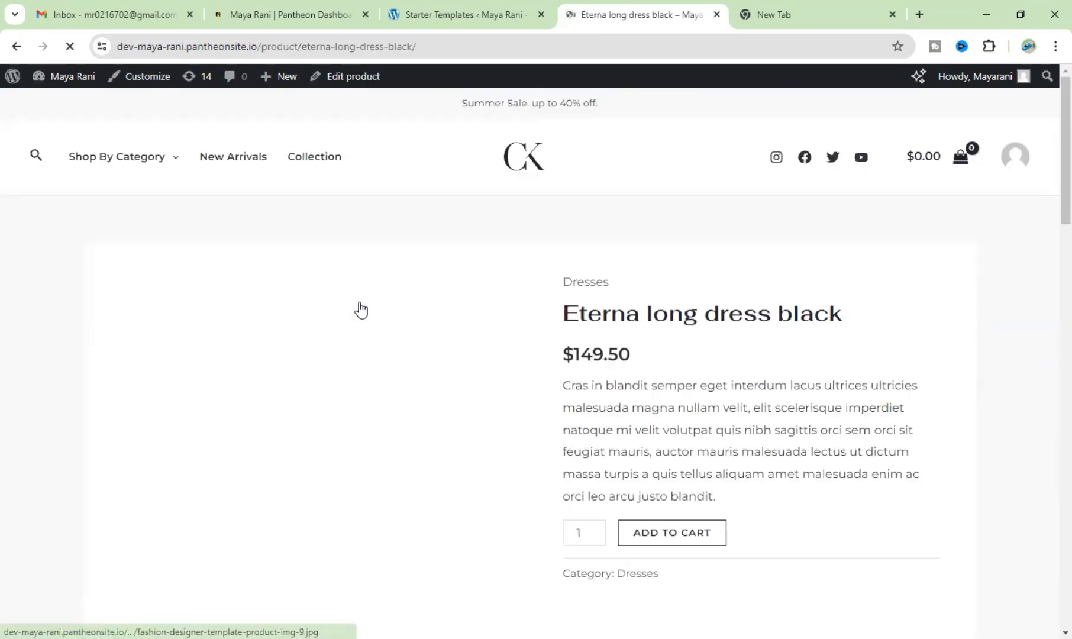
scroll(571, 397, "down", 5)
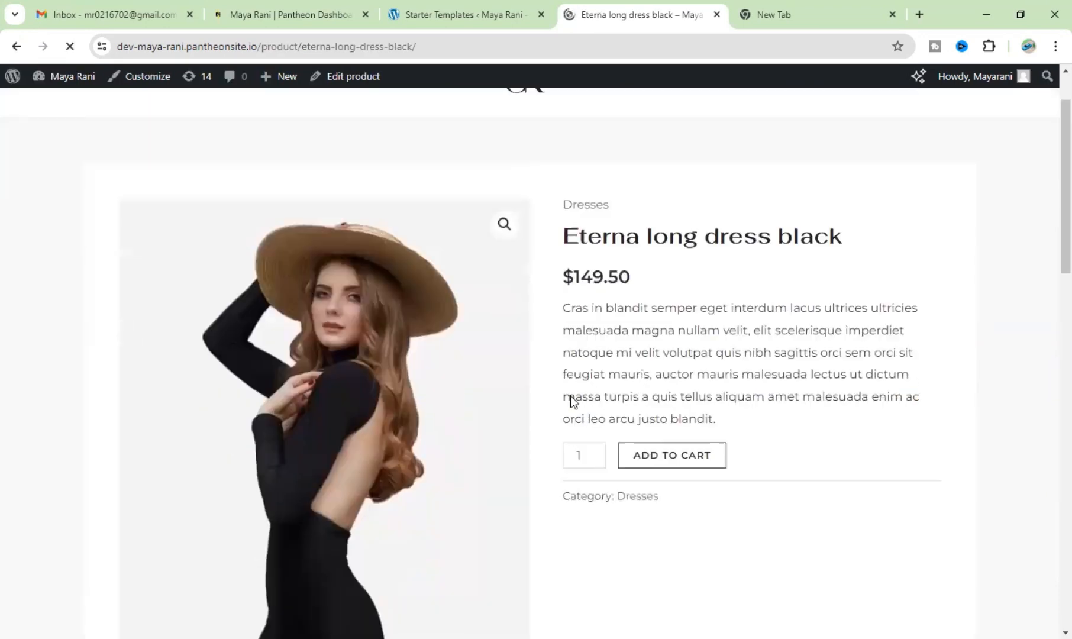
scroll(397, 354, "up", 5)
left_click(675, 520)
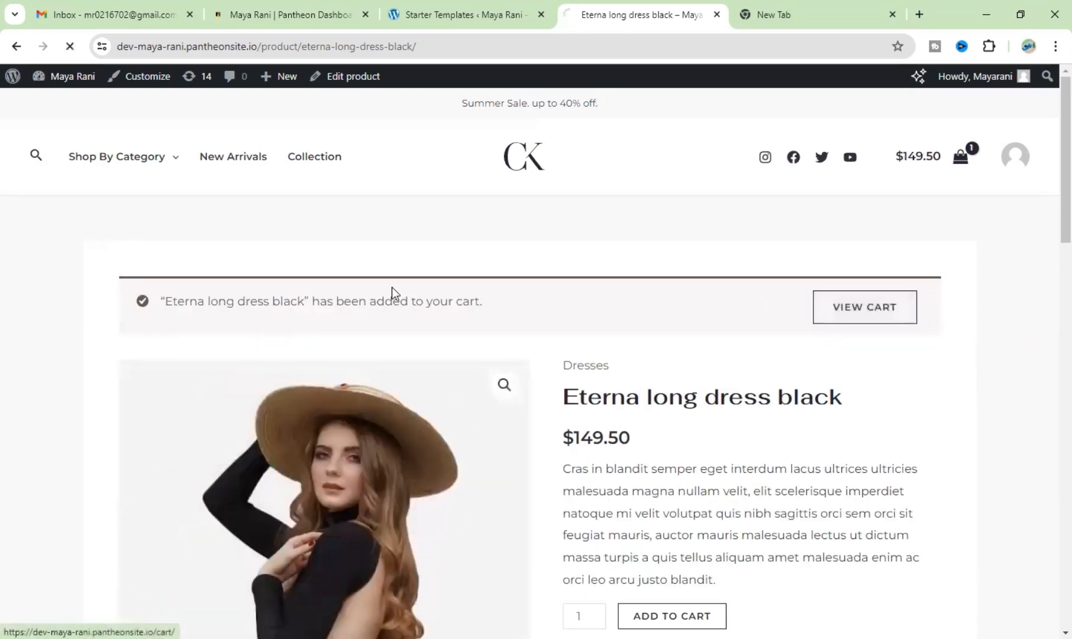
Proceed from the $149.50 cart to checkout, review the billing form, then return to the homepage.
scroll(486, 349, "down", 1)
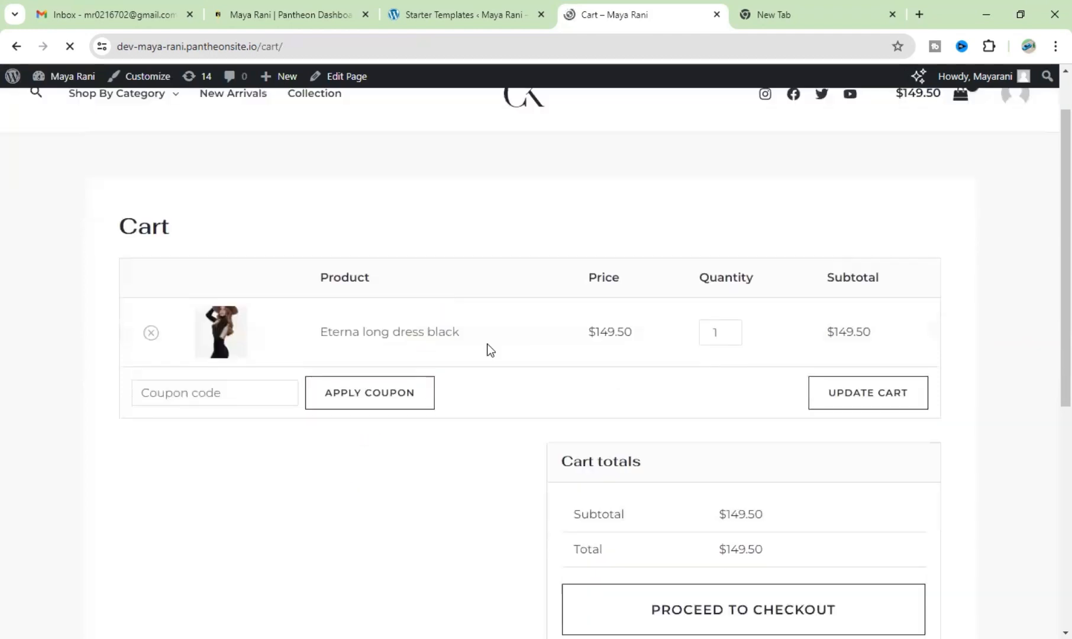
scroll(681, 360, "down", 5)
left_click(598, 311)
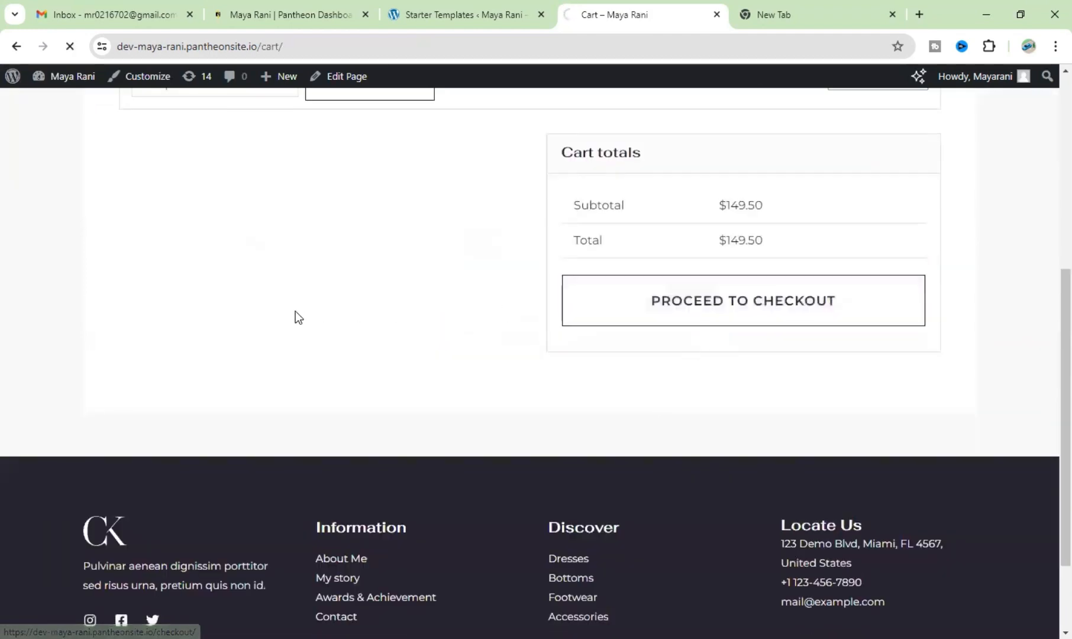
scroll(295, 312, "down", 5)
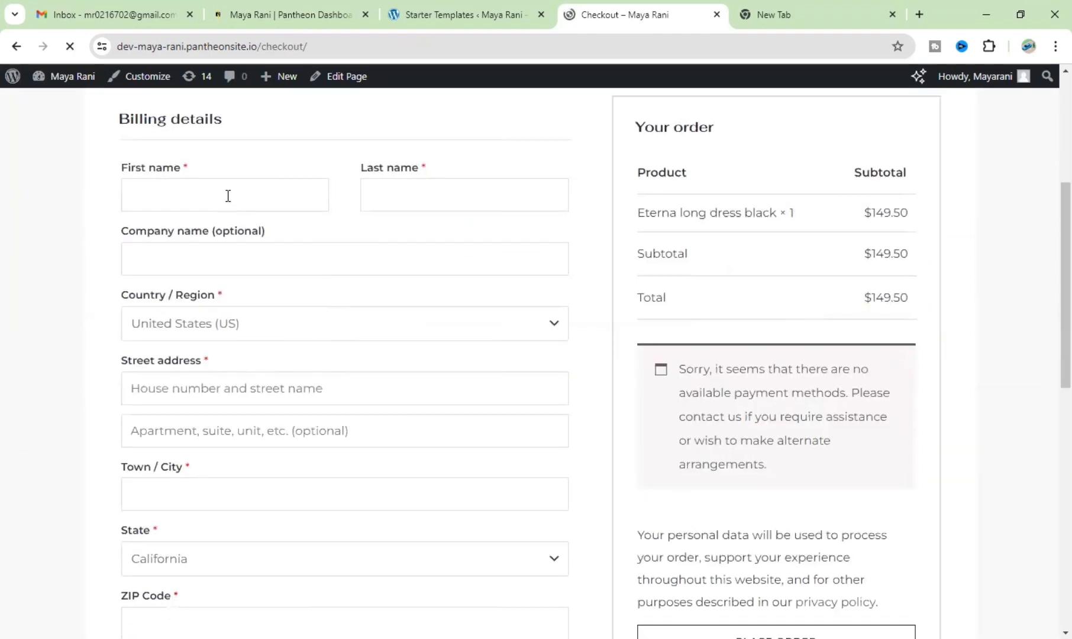
left_click(310, 191)
key("Tab")
scroll(295, 379, "down", 6)
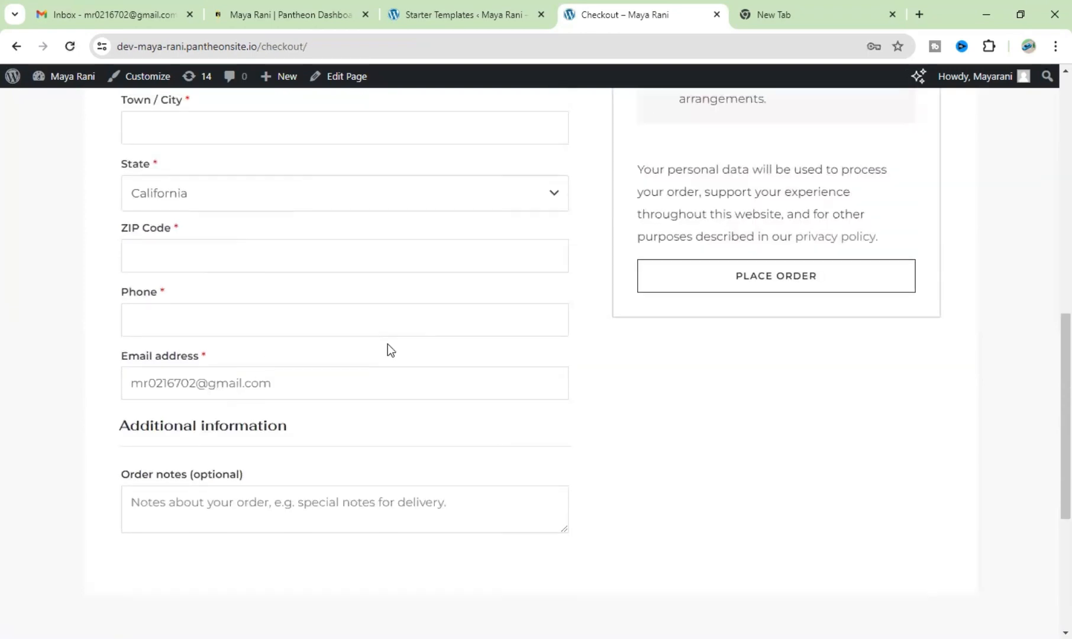
scroll(771, 605, "up", 6)
scroll(763, 278, "down", 6)
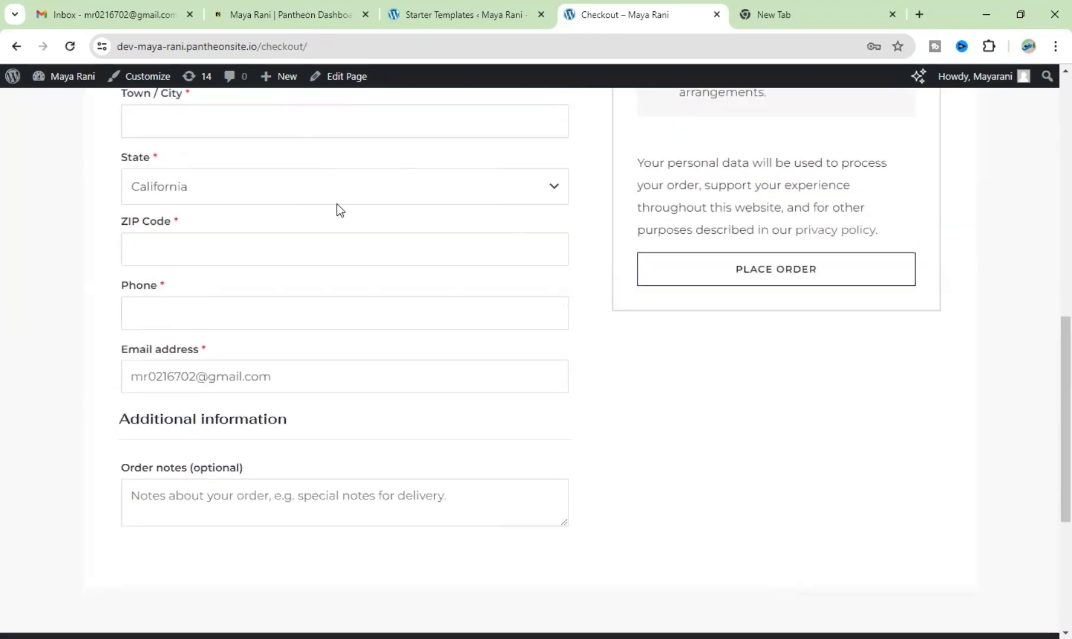
scroll(372, 209, "up", 11)
left_click(503, 163)
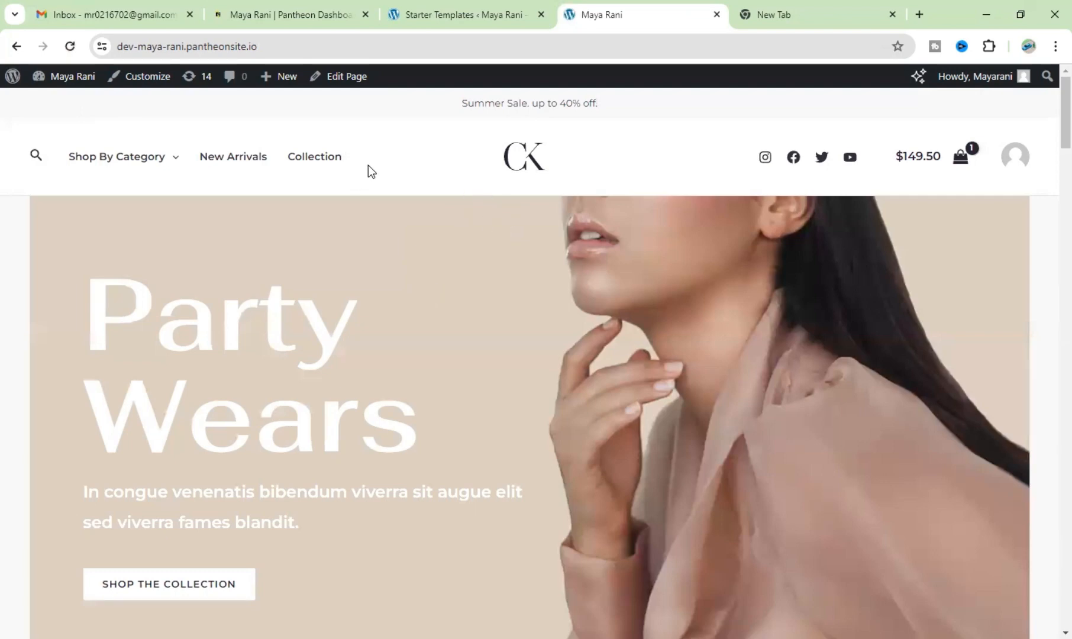
Copy the storefront site's full web address from the address bar.
left_click(488, 10)
left_click(320, 14)
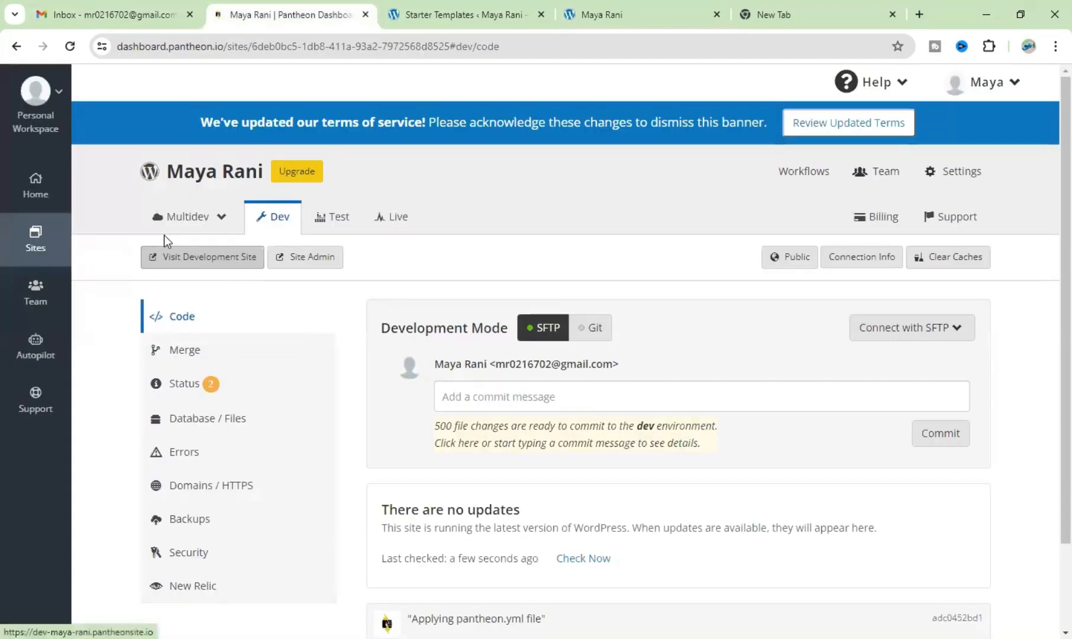
left_click(414, 17)
left_click(348, 27)
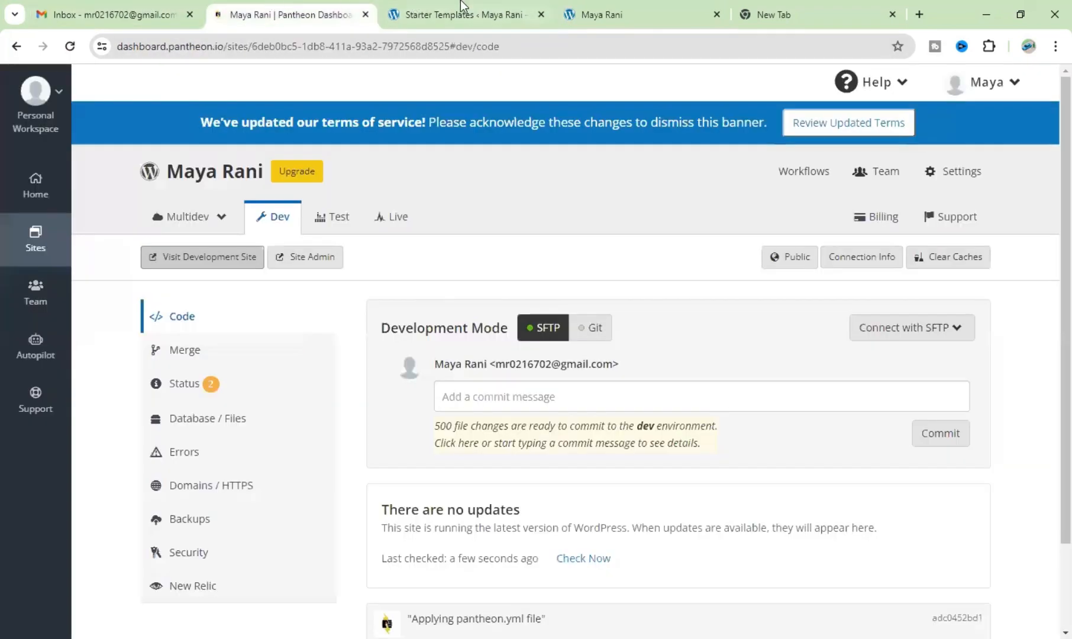
left_click(611, 12)
mouse_move(83, 78)
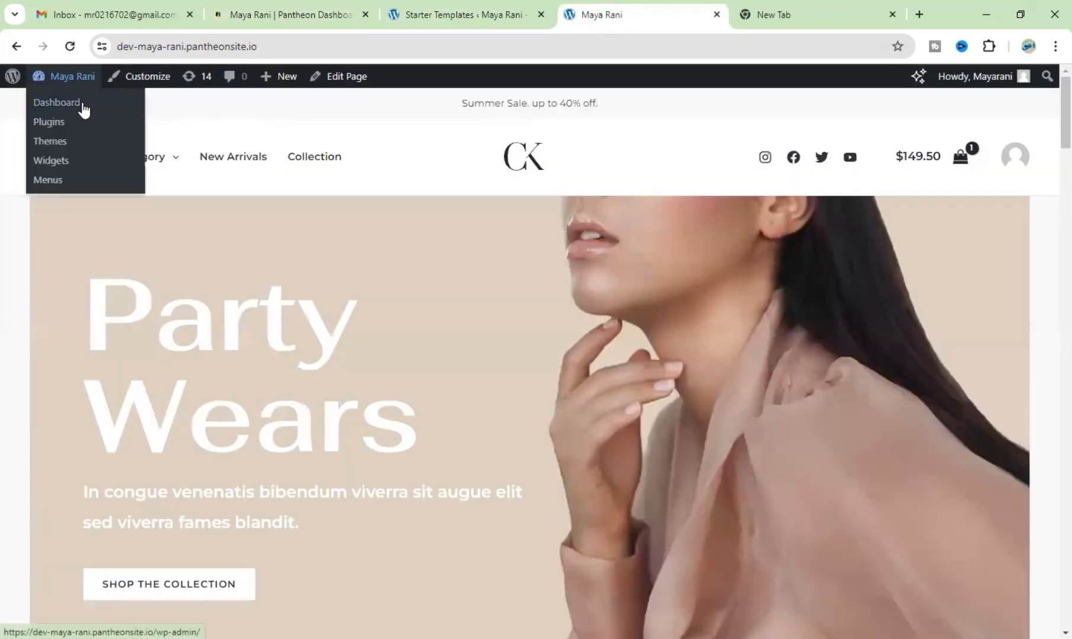
left_click(793, 8)
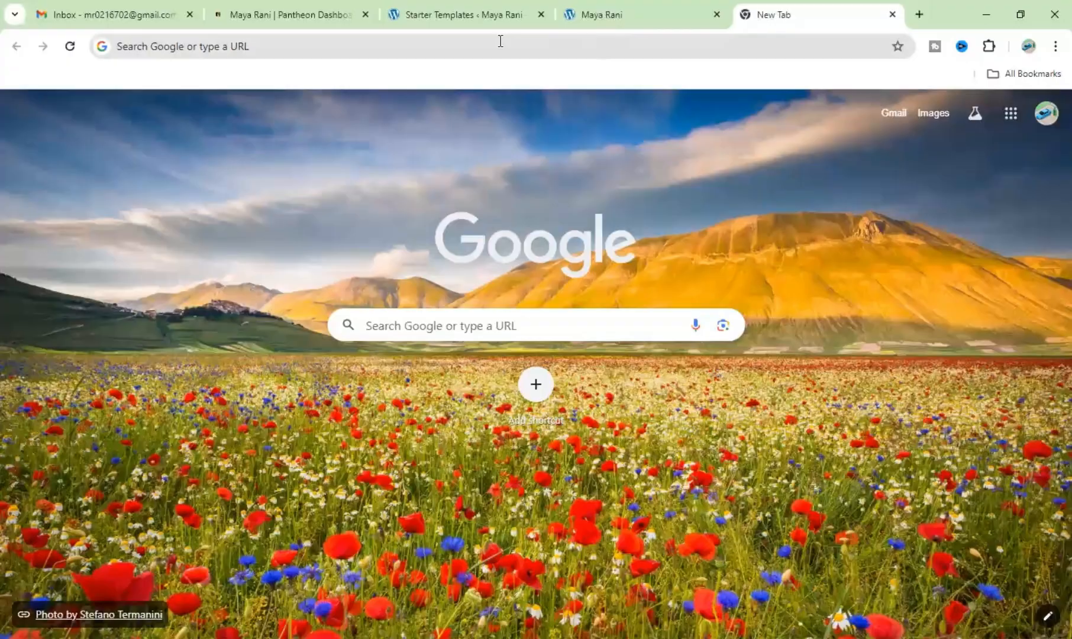
left_click(501, 41)
left_click_drag(500, 41, 127, 54)
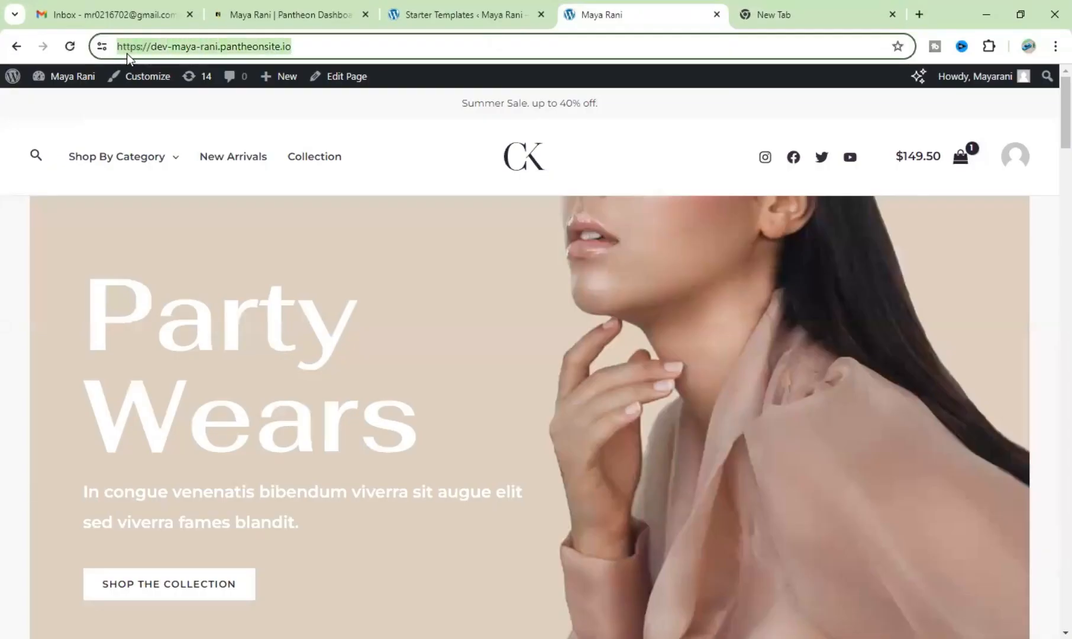
right_click(149, 48)
left_click(204, 186)
Load the site address in a new tab, open the WordPress admin Dashboard, and close the duplicate storefront tab.
left_click(748, 13)
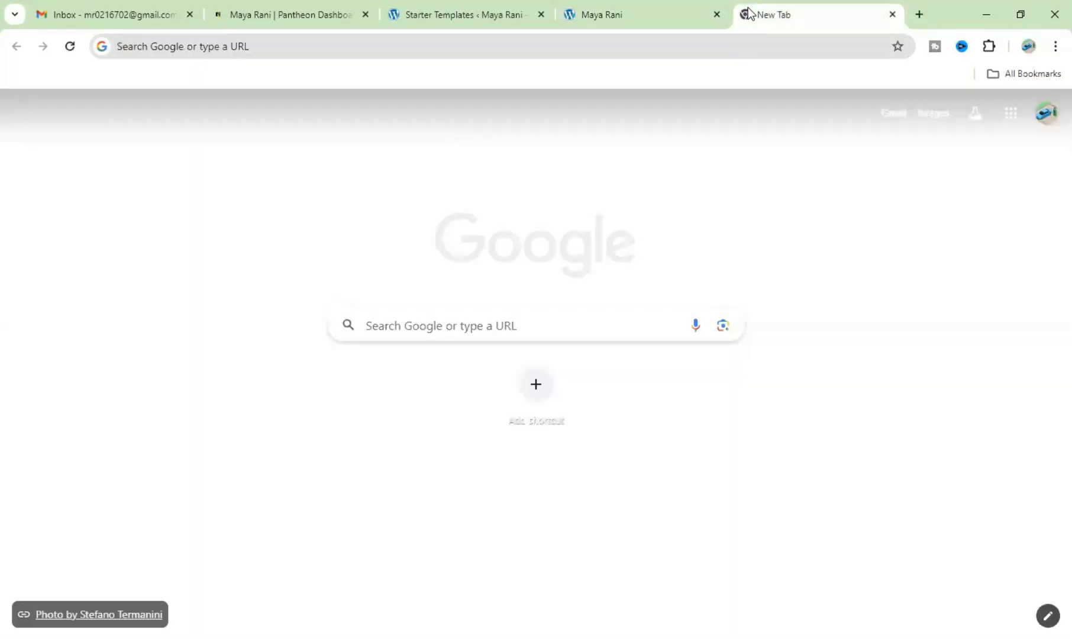
right_click(260, 46)
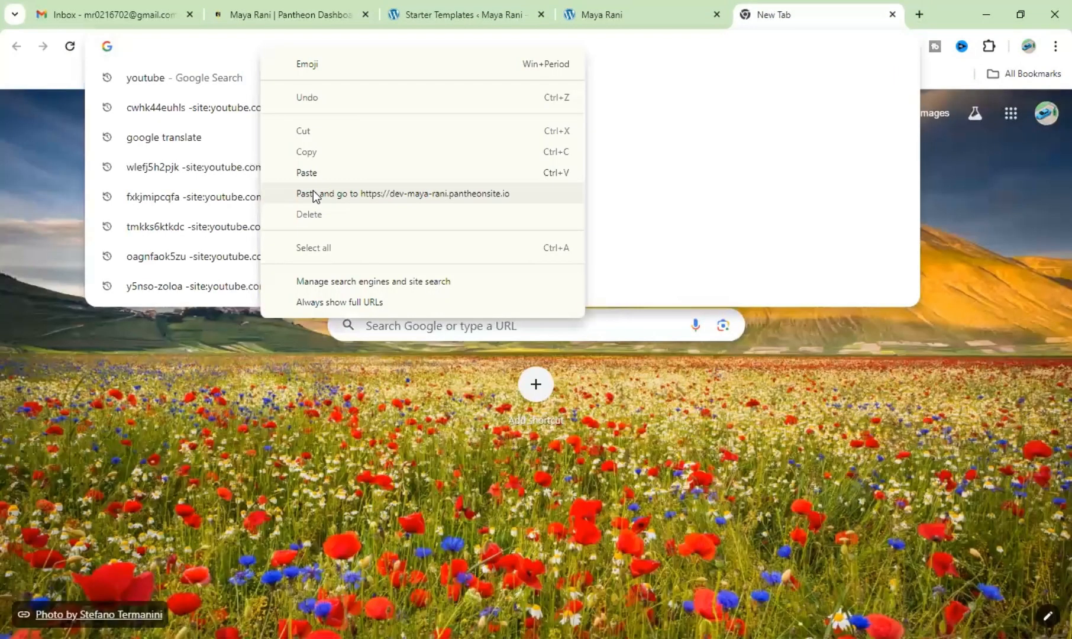
left_click(313, 190)
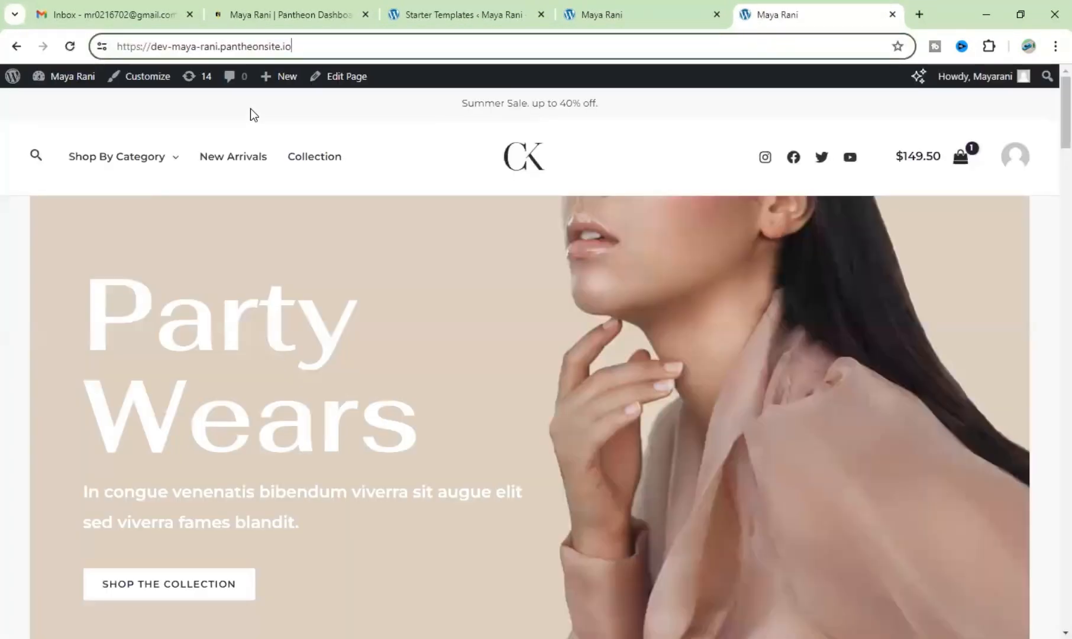
left_click(918, 13)
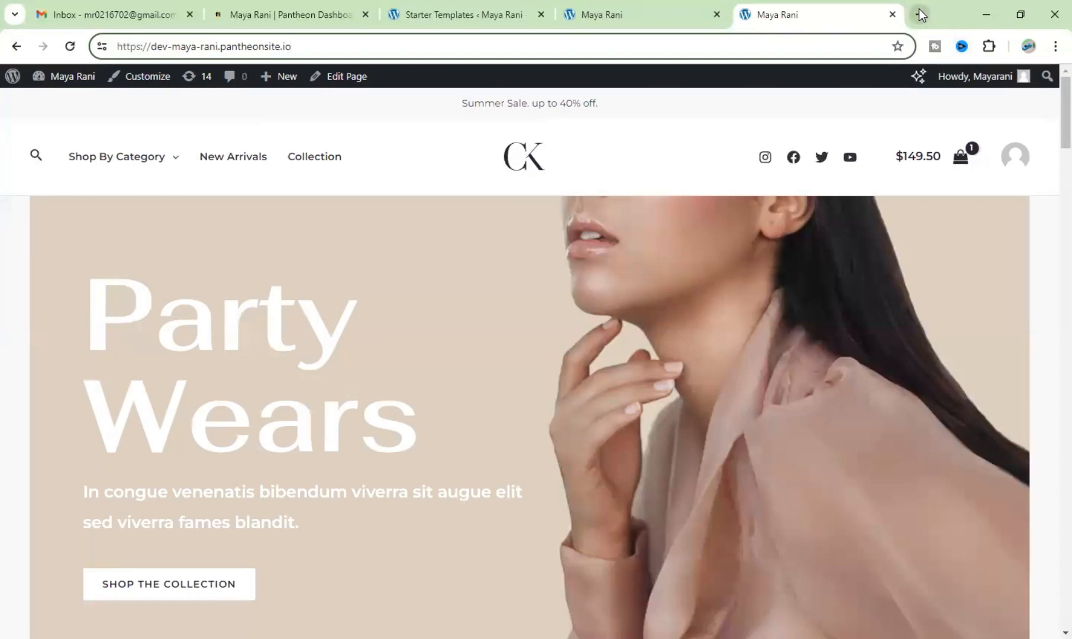
left_click(919, 13)
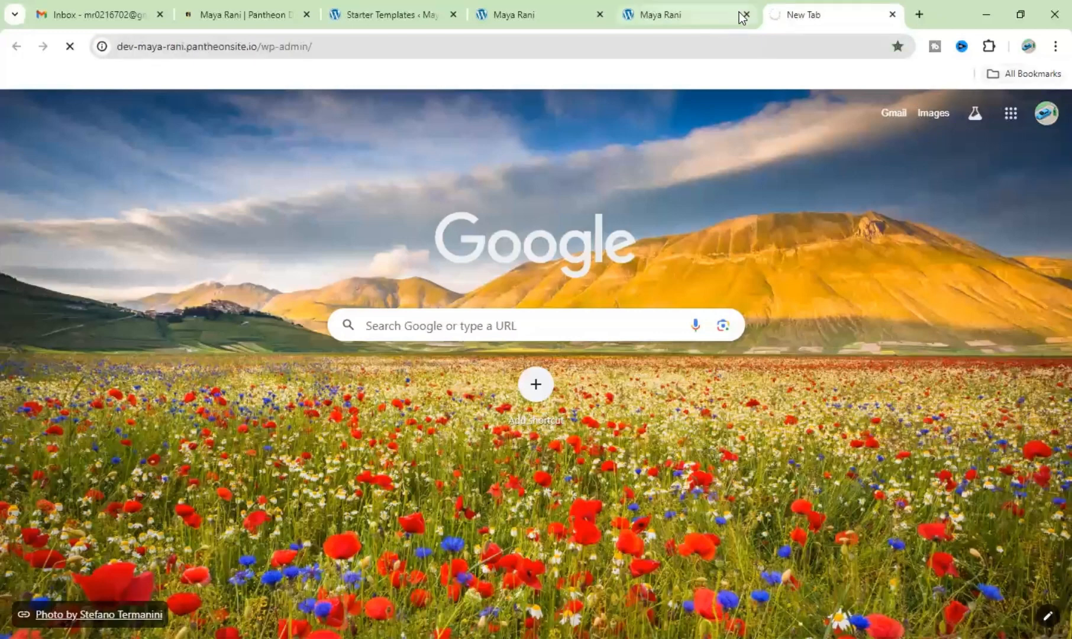
left_click(745, 15)
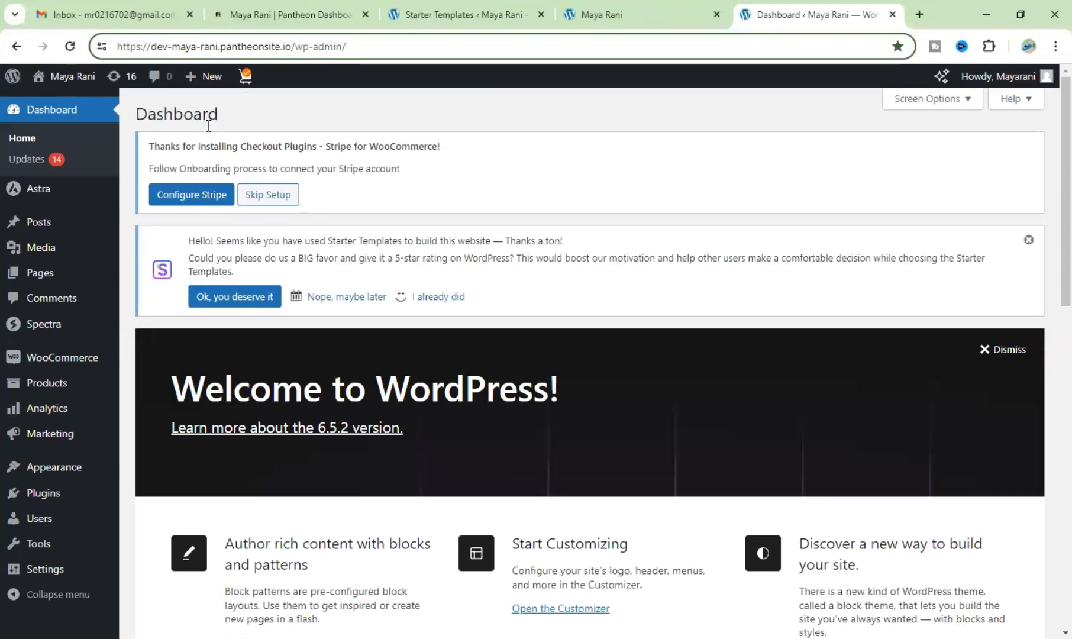
Open Appearance > Theme File Editor and accept the direct-editing warning.
left_click(591, 233)
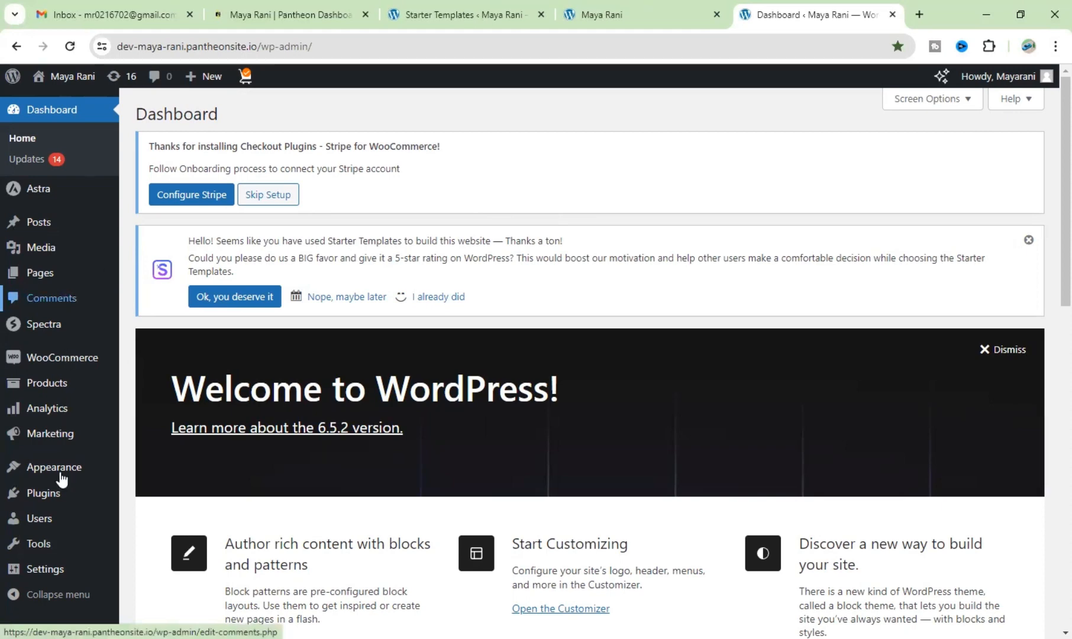
mouse_move(61, 471)
scroll(62, 473, "down", 1)
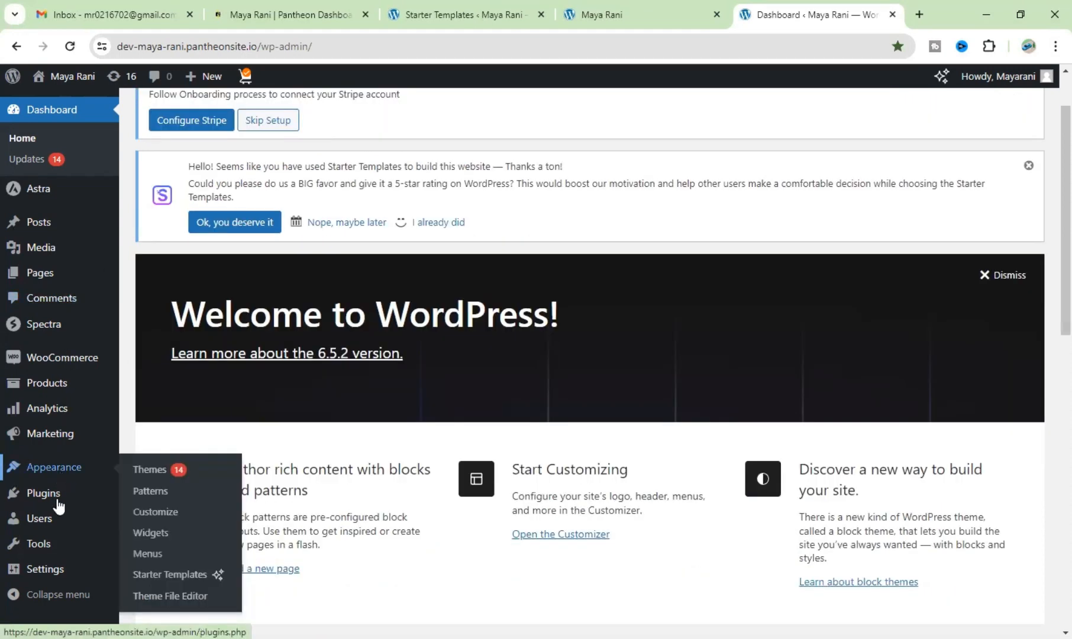
mouse_move(47, 569)
left_click(167, 590)
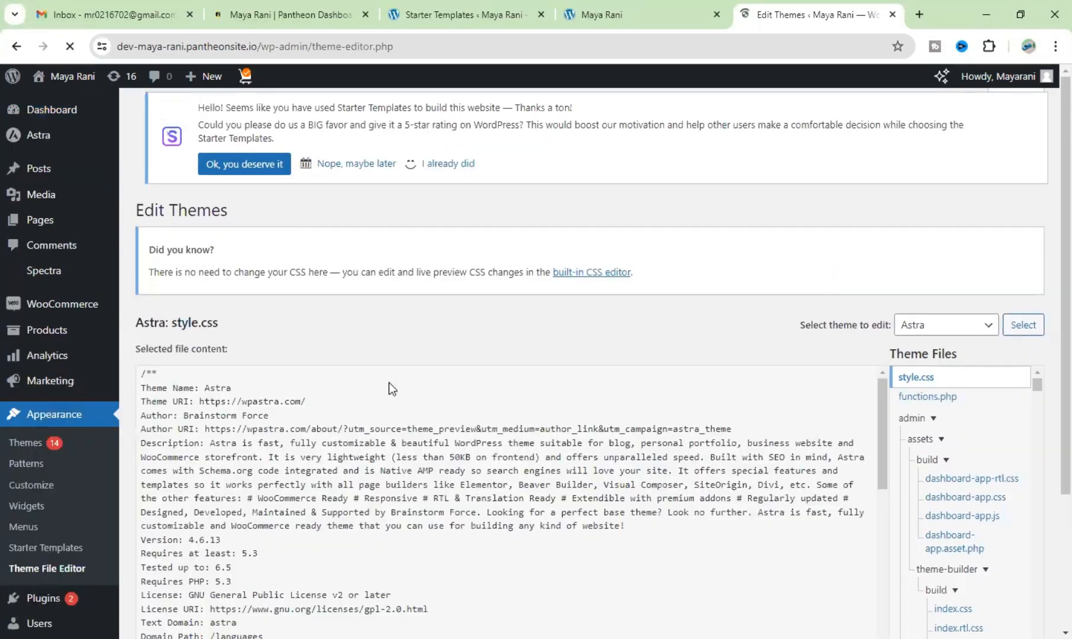
scroll(381, 426, "down", 10)
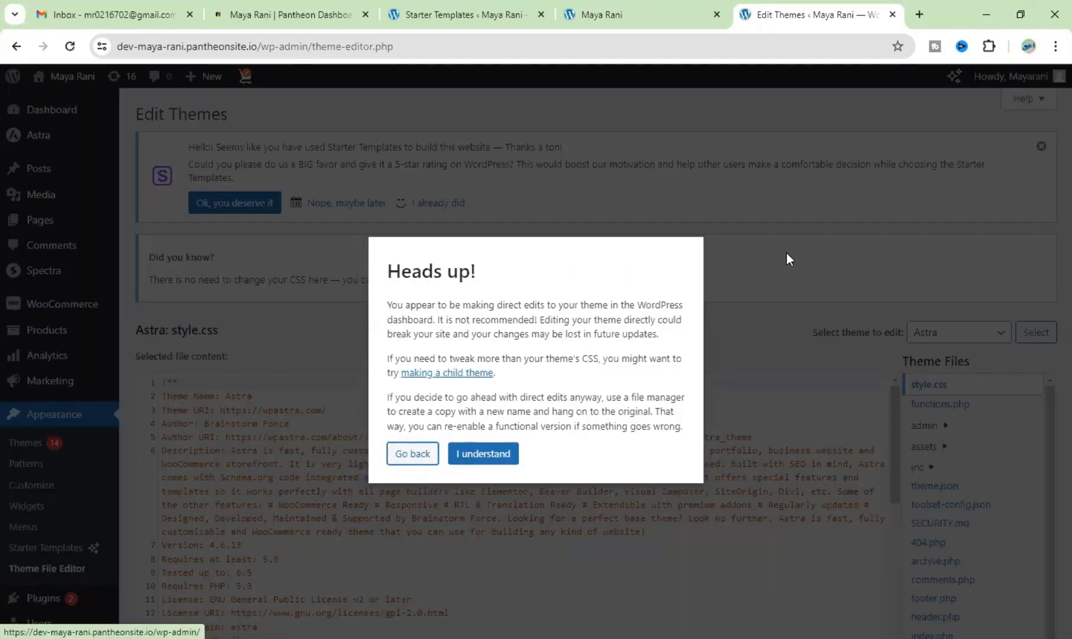
left_click(490, 453)
Look through Astra's style.css, then close the Edit Themes tab.
scroll(303, 487, "down", 3)
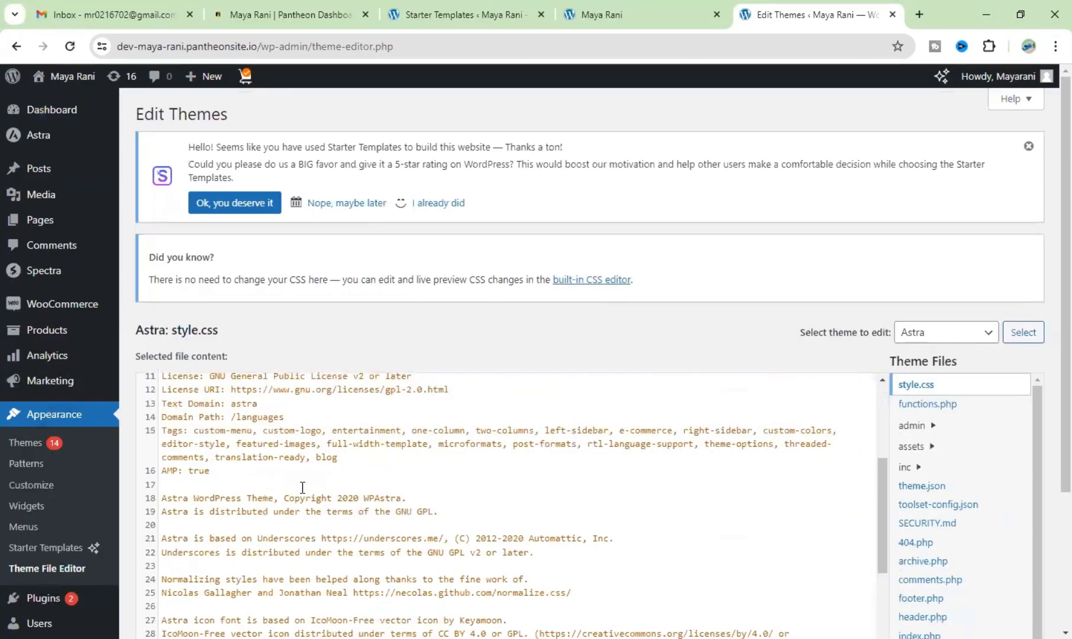
scroll(357, 450, "down", 2)
scroll(302, 457, "up", 5)
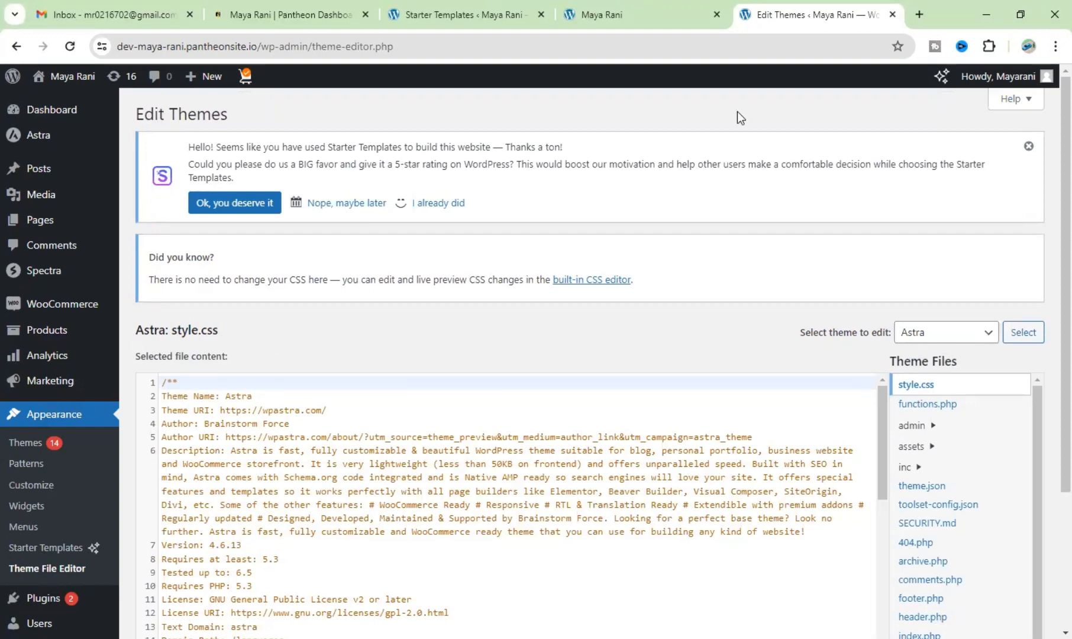
left_click(894, 15)
key("ctrl+w")
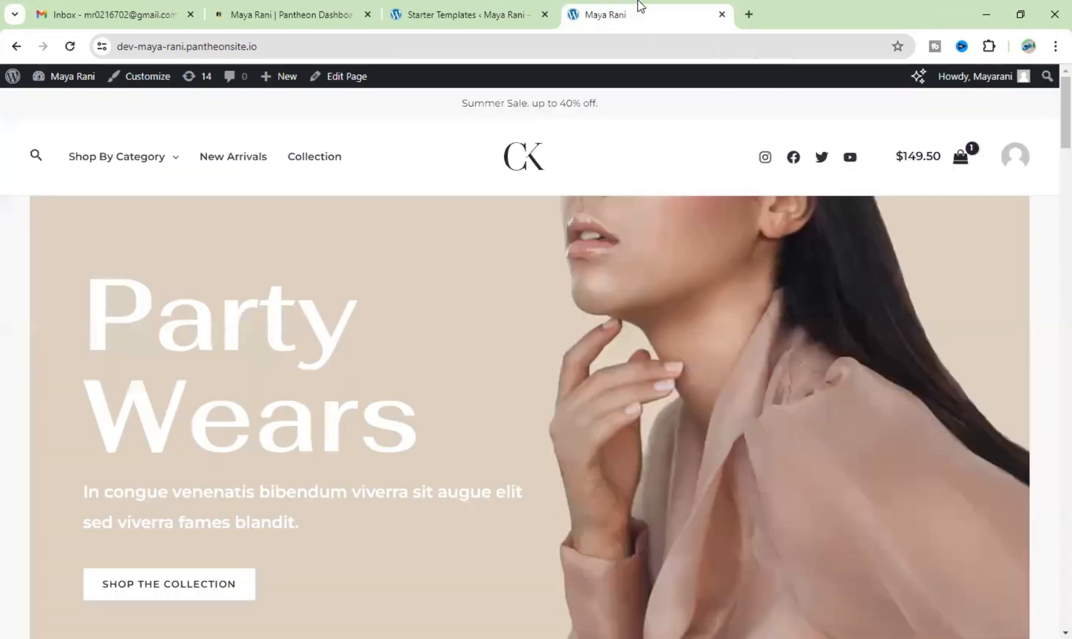